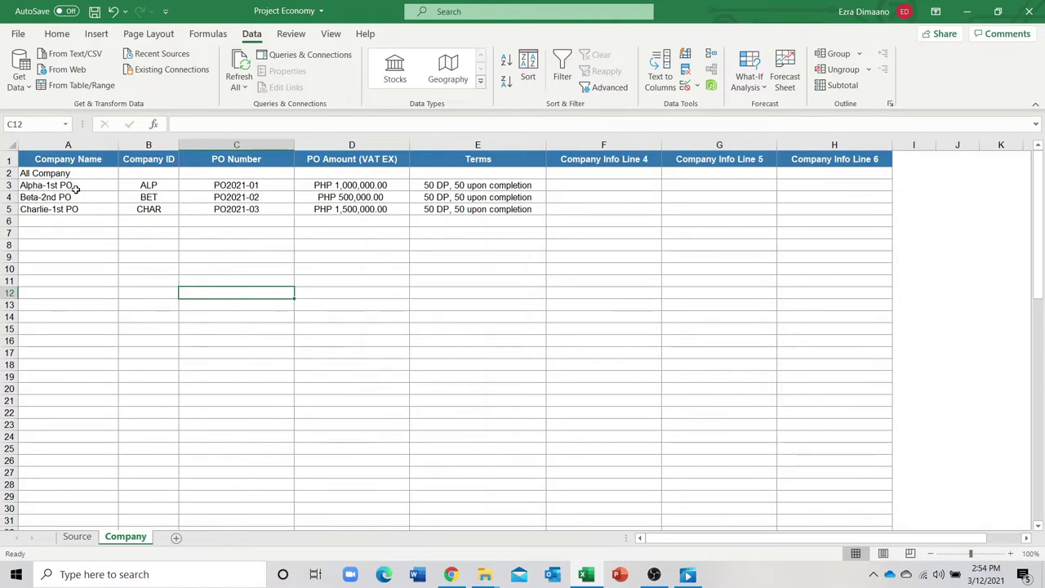
Review the Alpha-1st PO record on the Company sheet and the company choices available on the Source sheet.
{"action": "left_click", "coordinate": [142, 187]}
{"action": "left_click", "coordinate": [254, 185]}
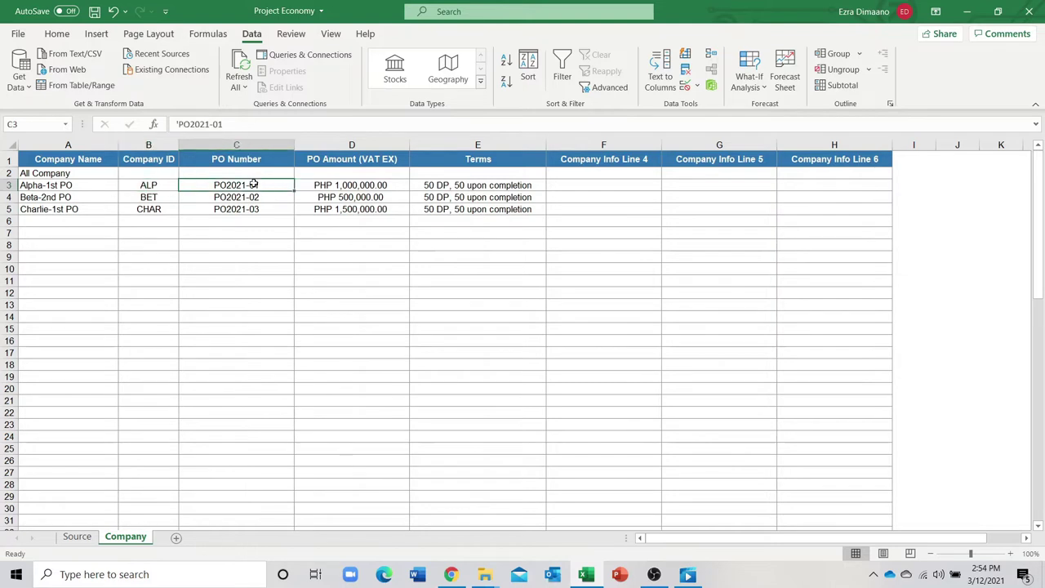
{"action": "left_click", "coordinate": [395, 196]}
{"action": "left_click", "coordinate": [391, 186]}
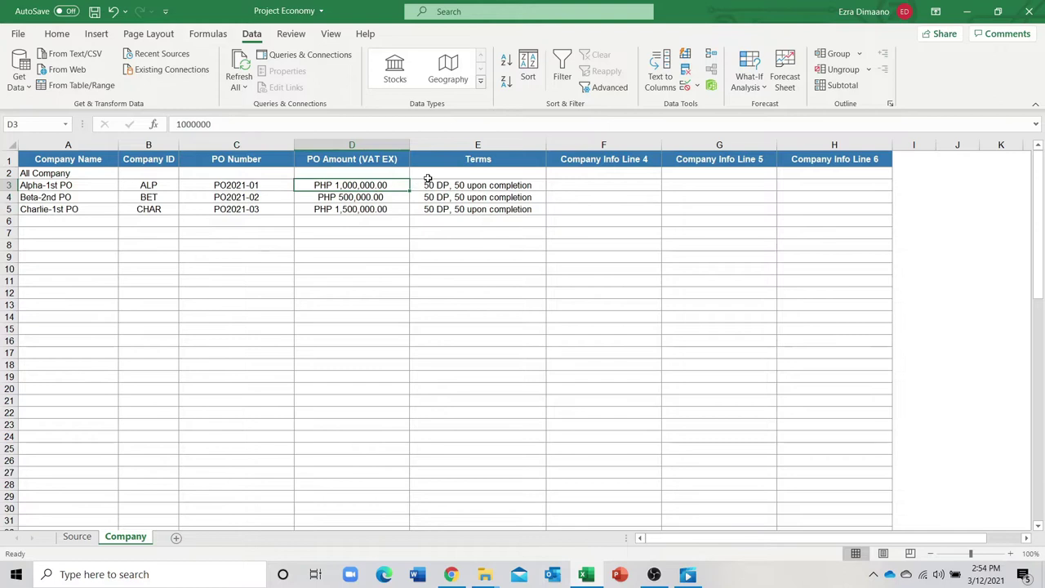
{"action": "left_click", "coordinate": [438, 187]}
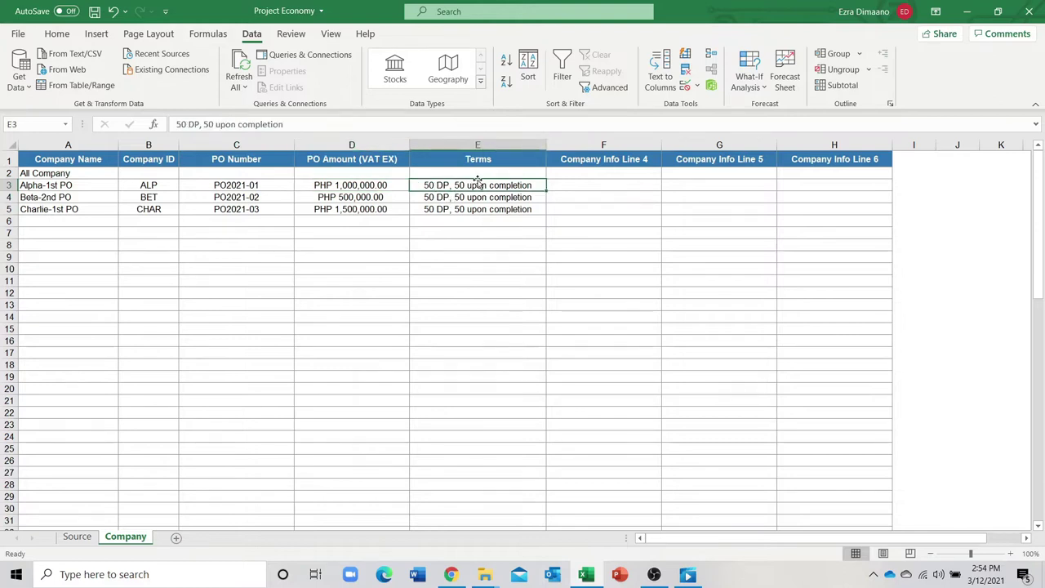
{"action": "left_click", "coordinate": [75, 539]}
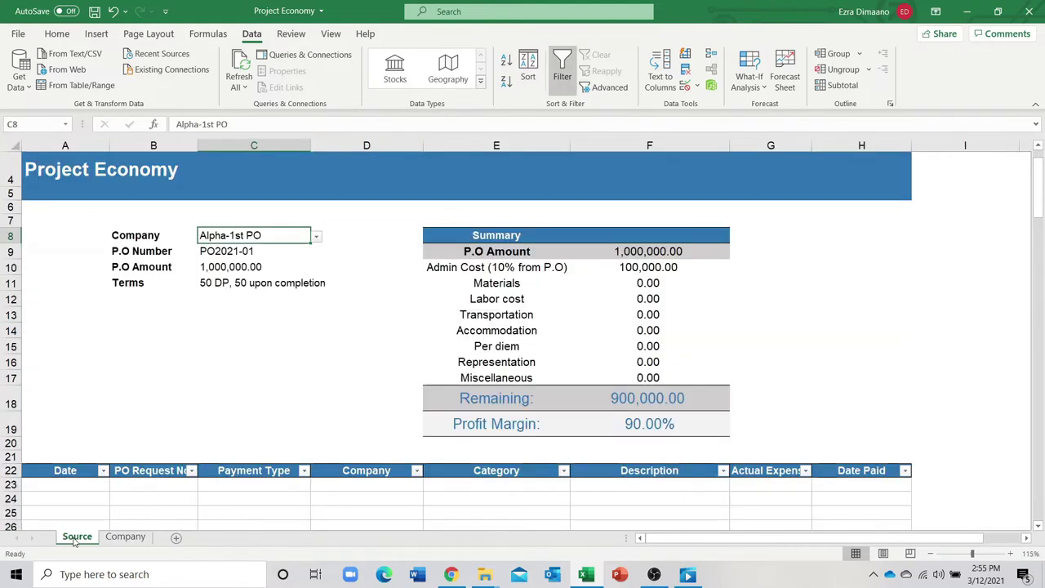
{"action": "left_click", "coordinate": [316, 238]}
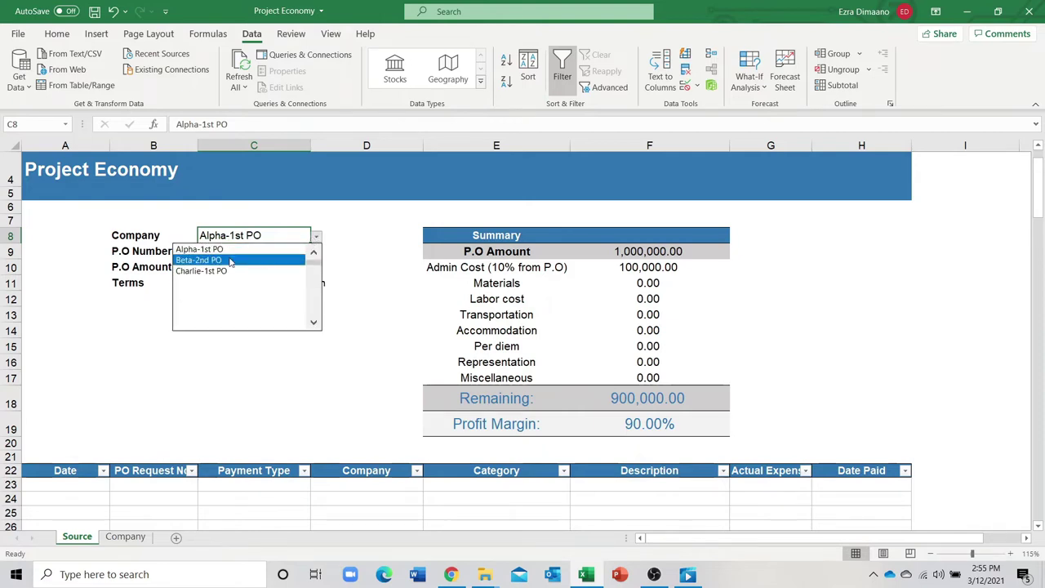
Add a company named Delta-1st PO with the company ID DEL in row 6 of the Company sheet.
{"action": "left_click", "coordinate": [125, 537]}
{"action": "left_click", "coordinate": [127, 539]}
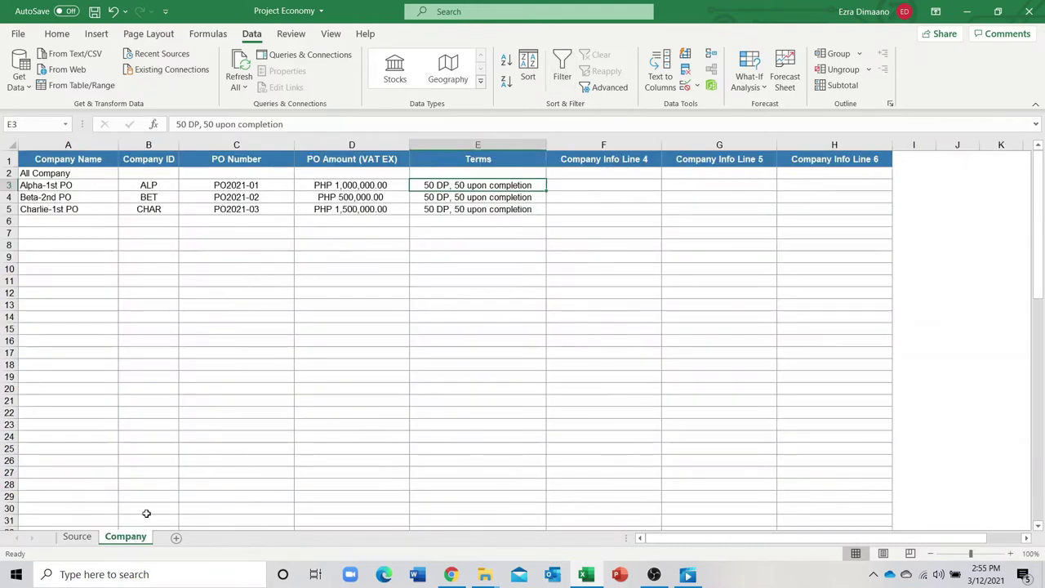
{"action": "left_click", "coordinate": [77, 221]}
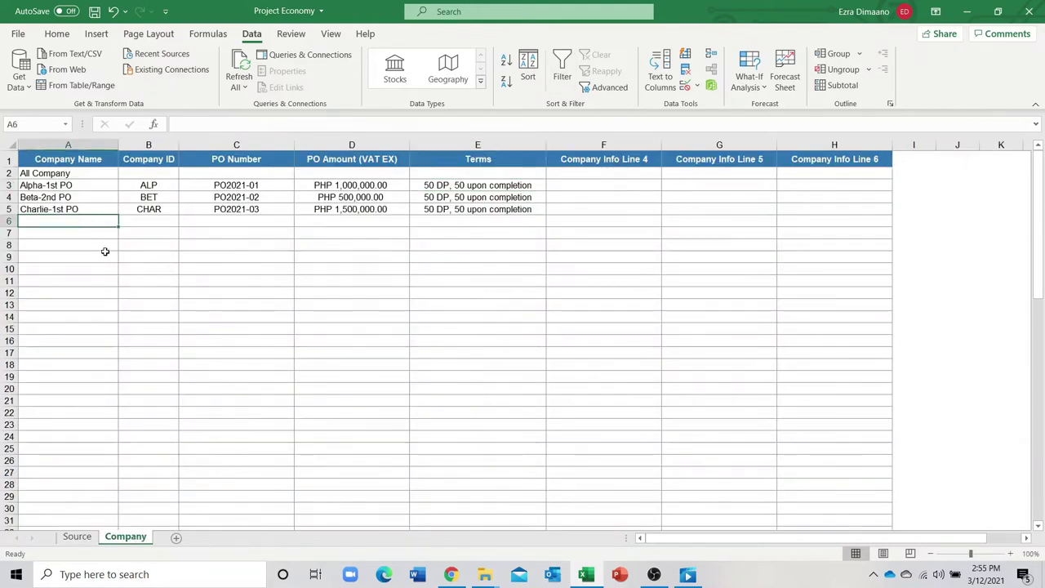
{"action": "type", "text": "Delta"}
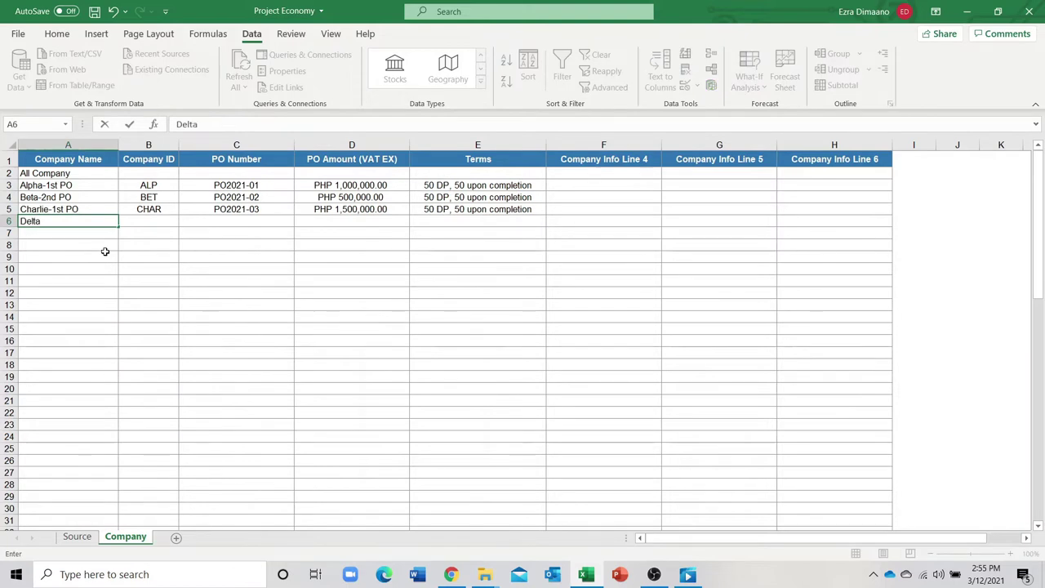
{"action": "type", "text": "-1st PO"}
{"action": "key", "text": "Tab"}
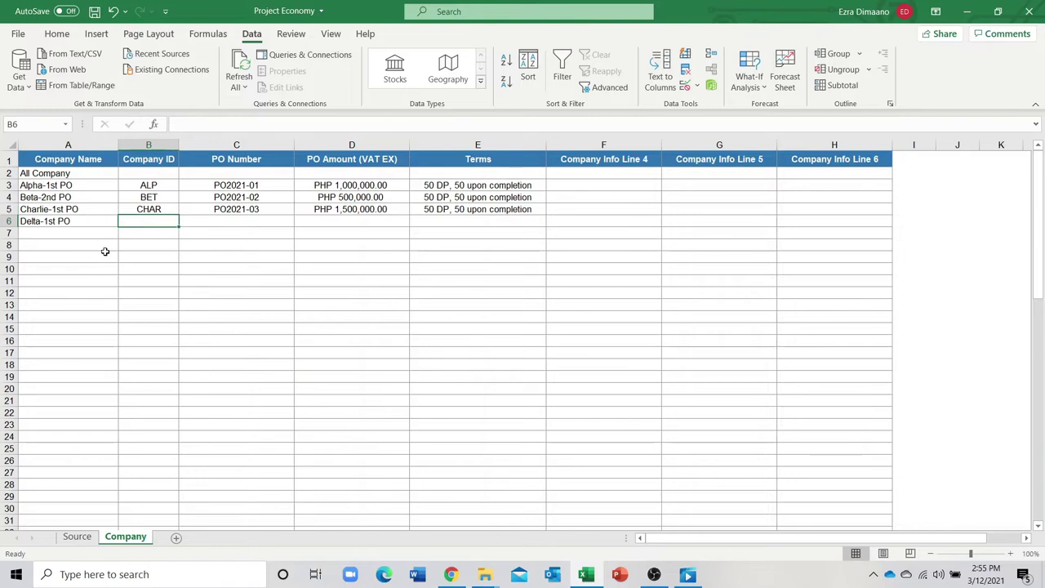
{"action": "type", "text": "DEL"}
{"action": "key", "text": "Tab"}
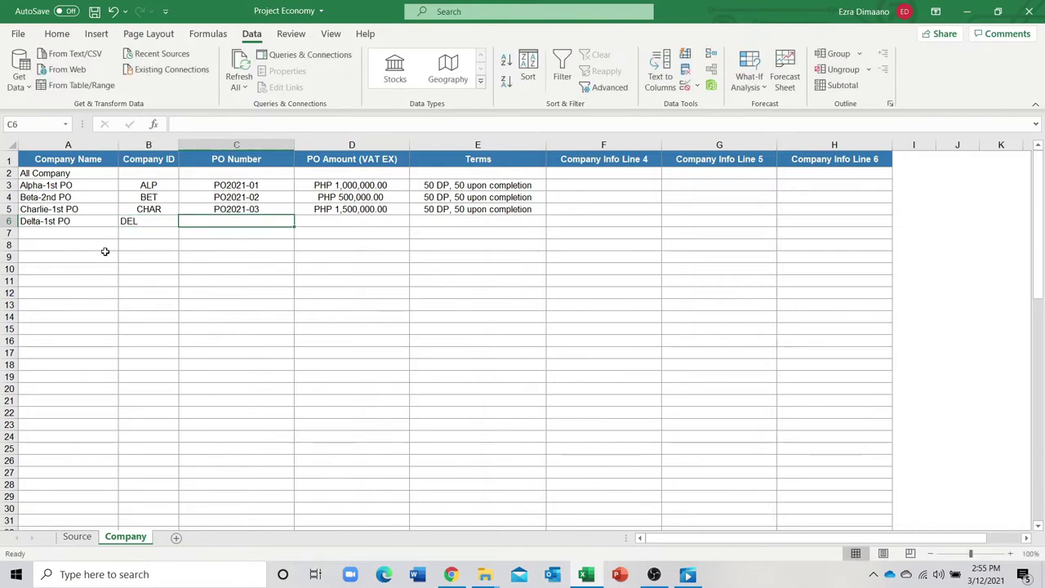
Copy the Charlie row's PO number into the Delta row and change its last digit to 4.
{"action": "key", "text": "Up"}
{"action": "key", "text": "ctrl+c"}
{"action": "key", "text": "Down"}
{"action": "key", "text": "ctrl+v"}
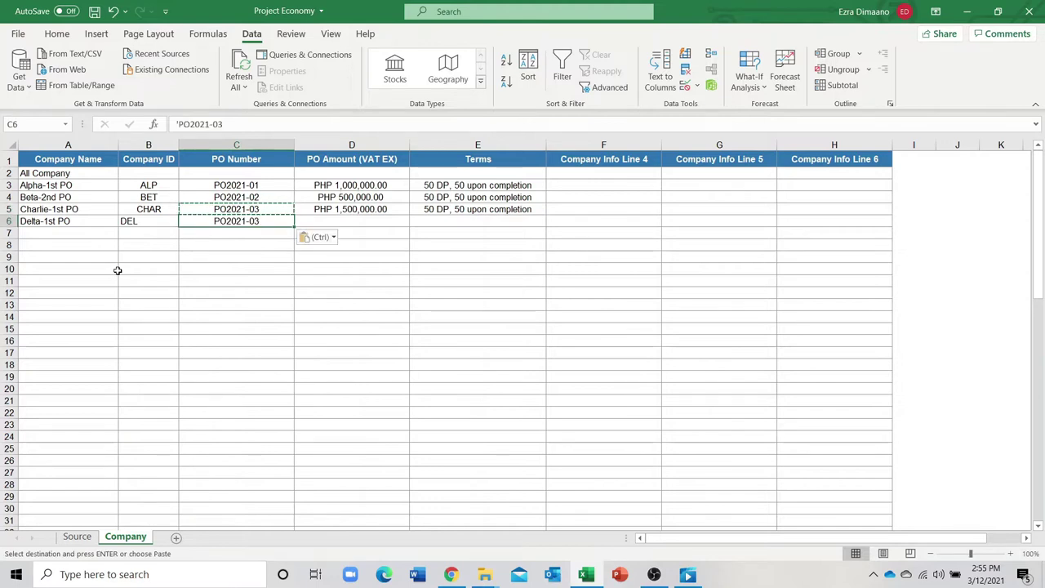
{"action": "key", "text": "F2"}
{"action": "key", "text": "BackSpace"}
{"action": "type", "text": "4"}
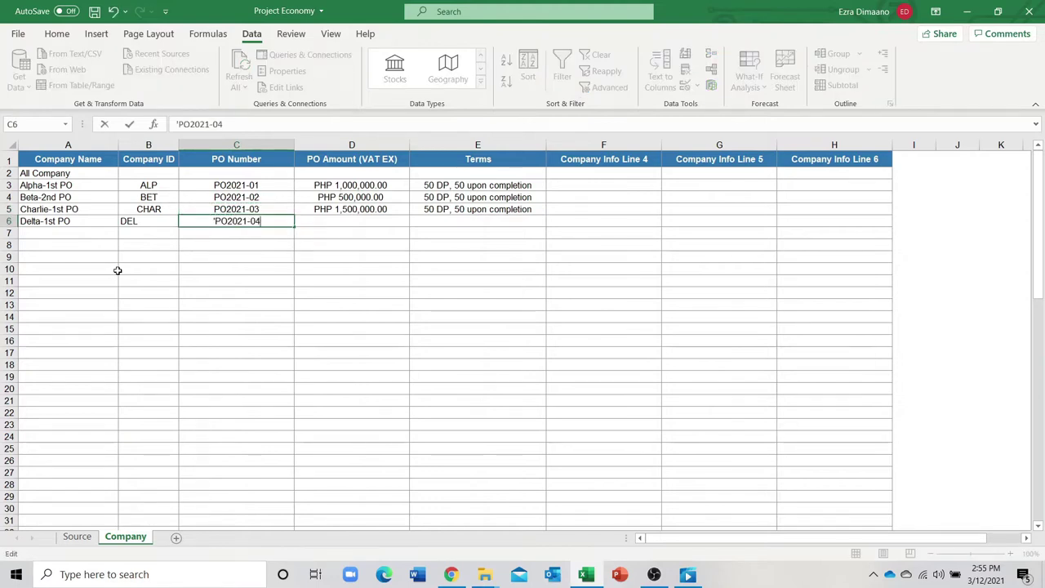
{"action": "key", "text": "Return"}
Enter a PO amount of 600000 for the Delta row and copy the terms "50 DP, 50 upon completion" from the row above.
{"action": "key", "text": "Right"}
{"action": "key", "text": "Up"}
{"action": "type", "text": "600000"}
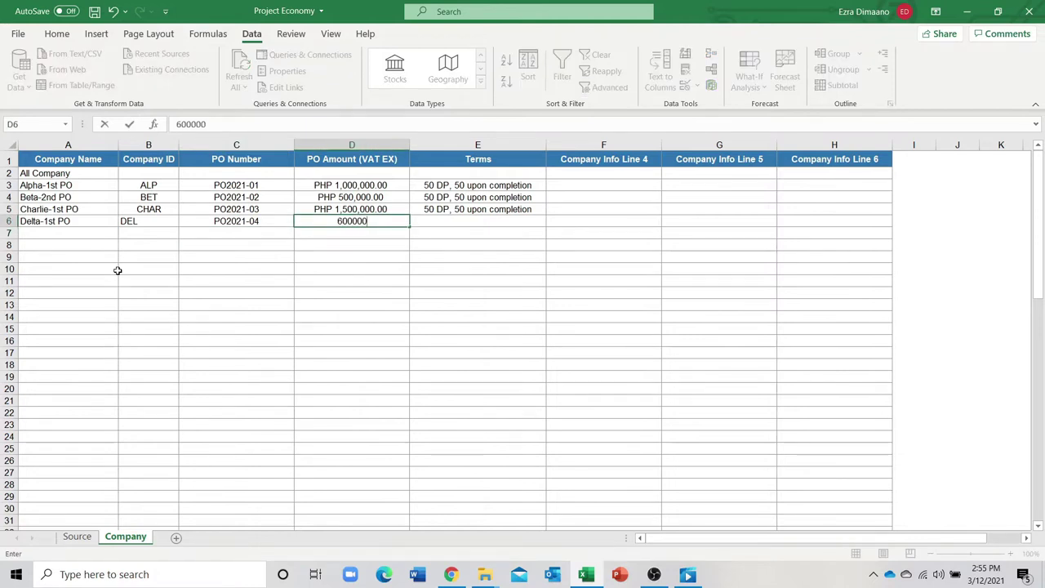
{"action": "key", "text": "Tab"}
{"action": "key", "text": "Up"}
{"action": "key", "text": "ctrl+c"}
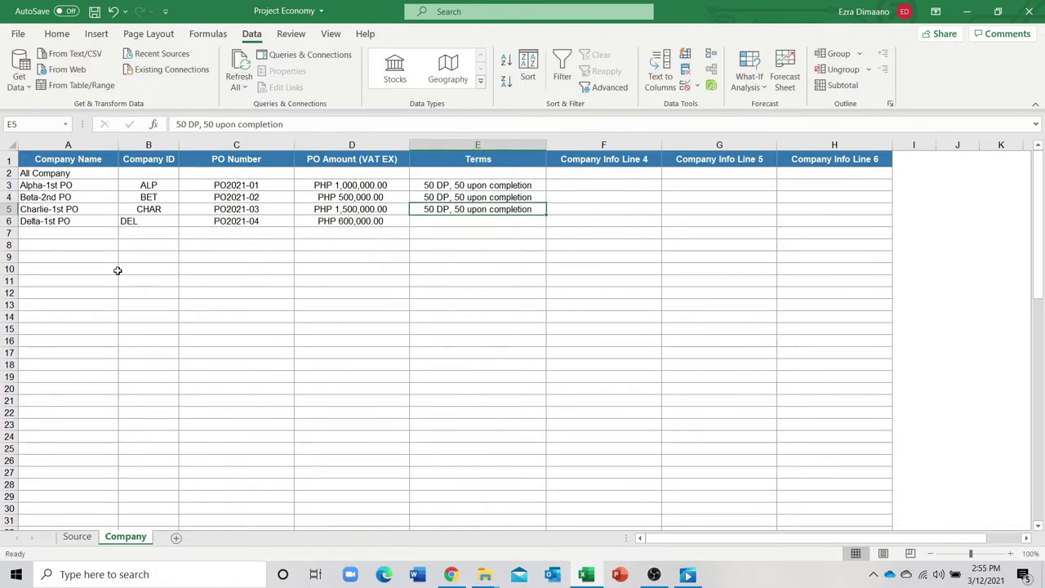
{"action": "key", "text": "Down"}
{"action": "key", "text": "ctrl+v"}
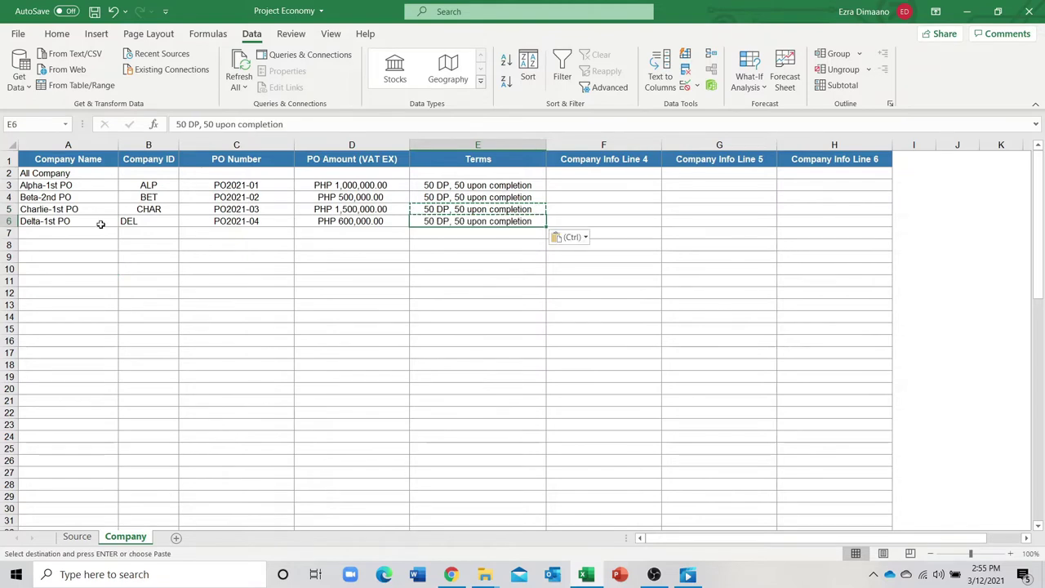
Center the DEL company ID horizontally in cell B6.
{"action": "left_click", "coordinate": [131, 223]}
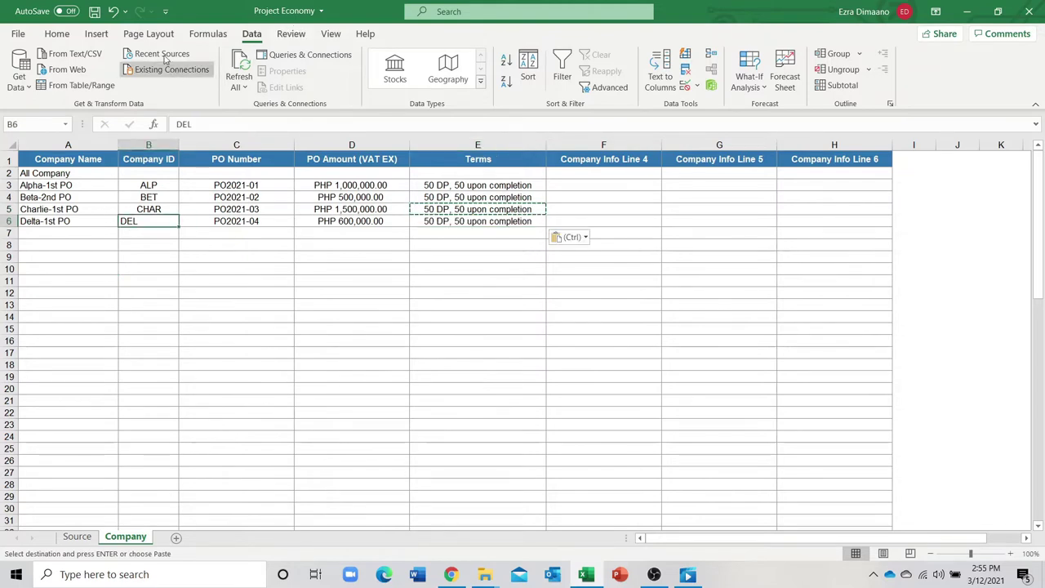
{"action": "left_click", "coordinate": [58, 35]}
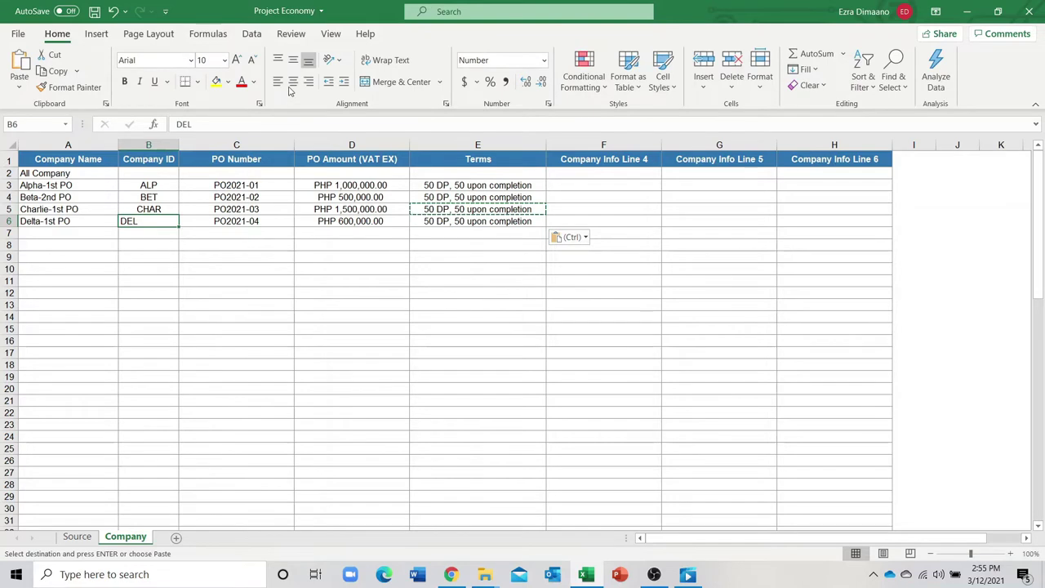
{"action": "left_click", "coordinate": [293, 82]}
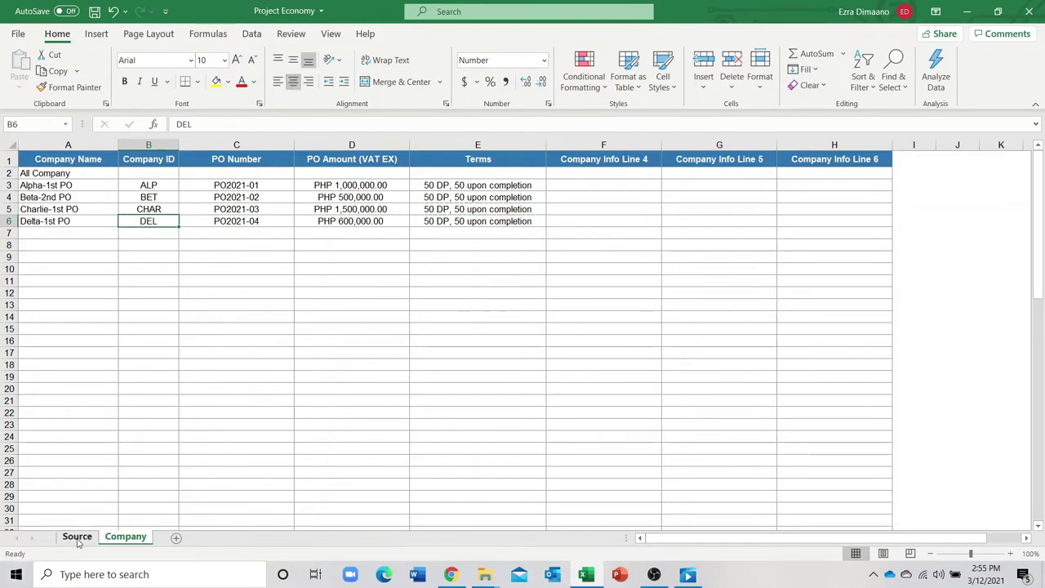
Check the company choices in cell C8 of the Source sheet for the new Delta entry.
{"action": "left_click", "coordinate": [79, 539]}
{"action": "left_click", "coordinate": [316, 236]}
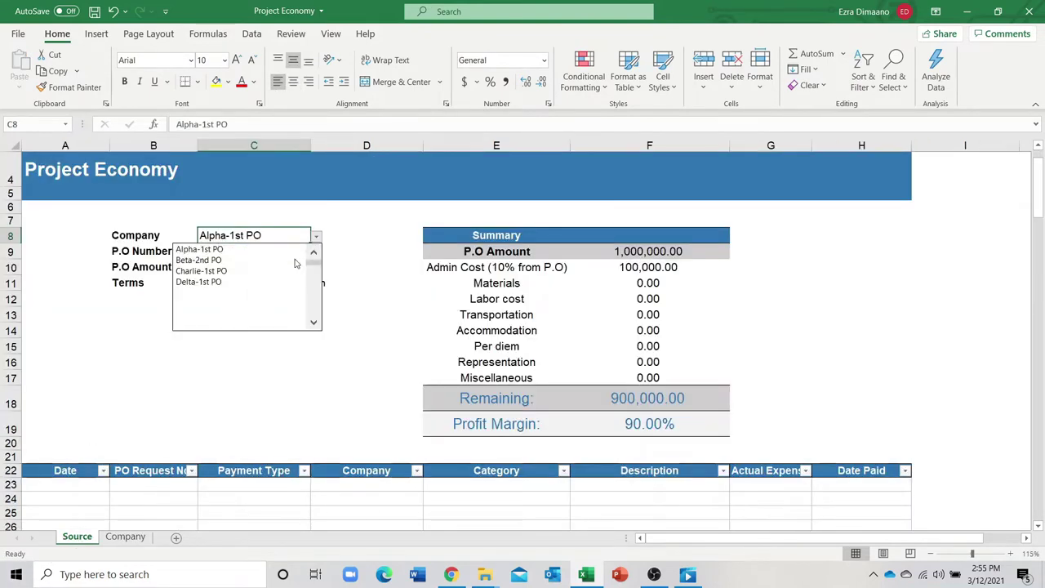
{"action": "left_click", "coordinate": [169, 430]}
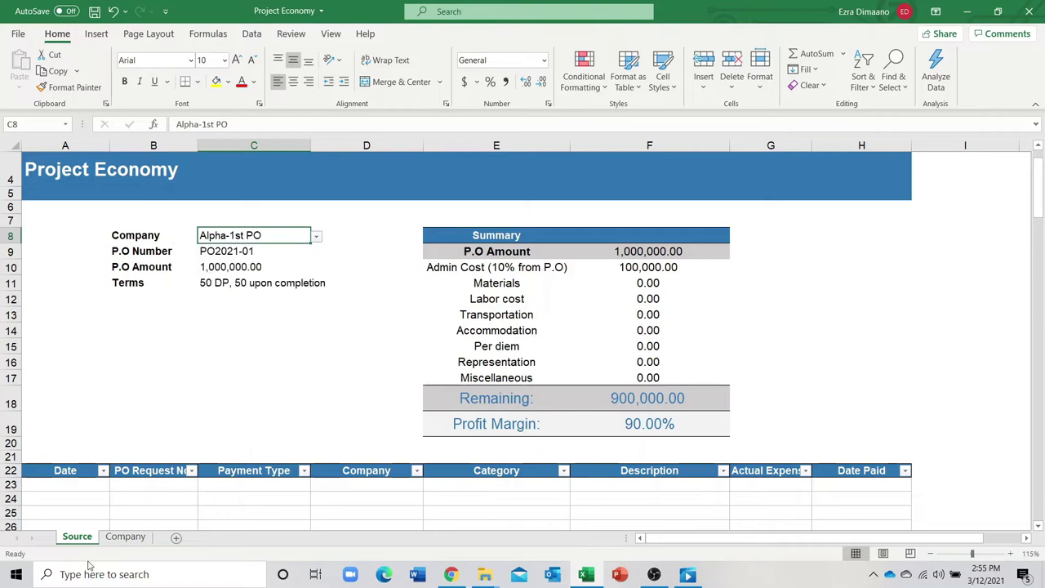
Examine how far down the bordered rows of the Company sheet's table extend.
{"action": "left_click", "coordinate": [121, 537]}
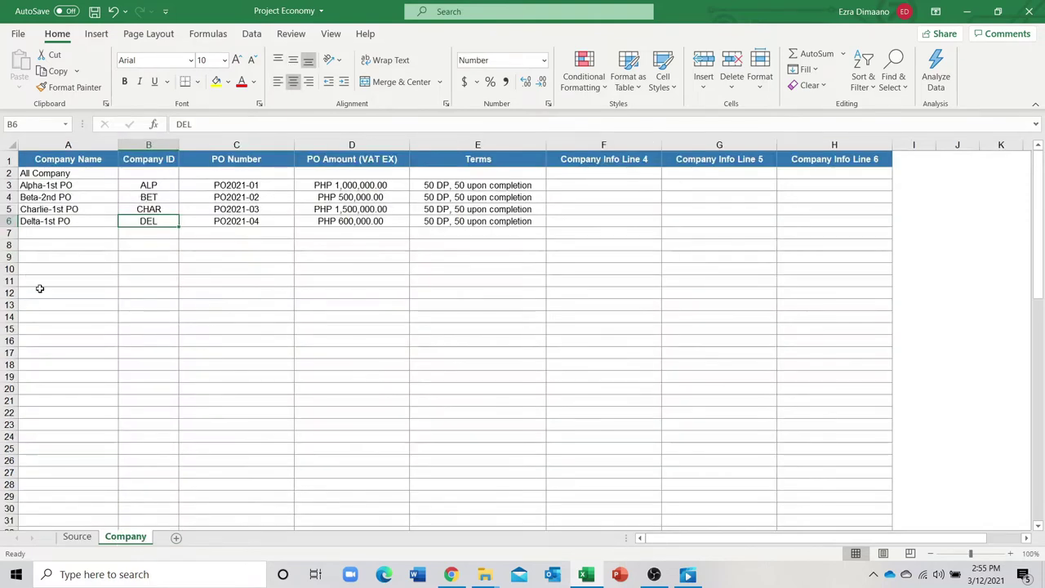
{"action": "scroll", "coordinate": [52, 329], "scroll_direction": "down", "scroll_amount": 12}
{"action": "scroll", "coordinate": [51, 453], "scroll_direction": "down", "scroll_amount": 6}
{"action": "scroll", "coordinate": [63, 351], "scroll_direction": "up", "scroll_amount": 6}
{"action": "left_click_drag", "start_coordinate": [9, 348], "coordinate": [9, 480]}
{"action": "scroll", "coordinate": [29, 420], "scroll_direction": "down", "scroll_amount": 6}
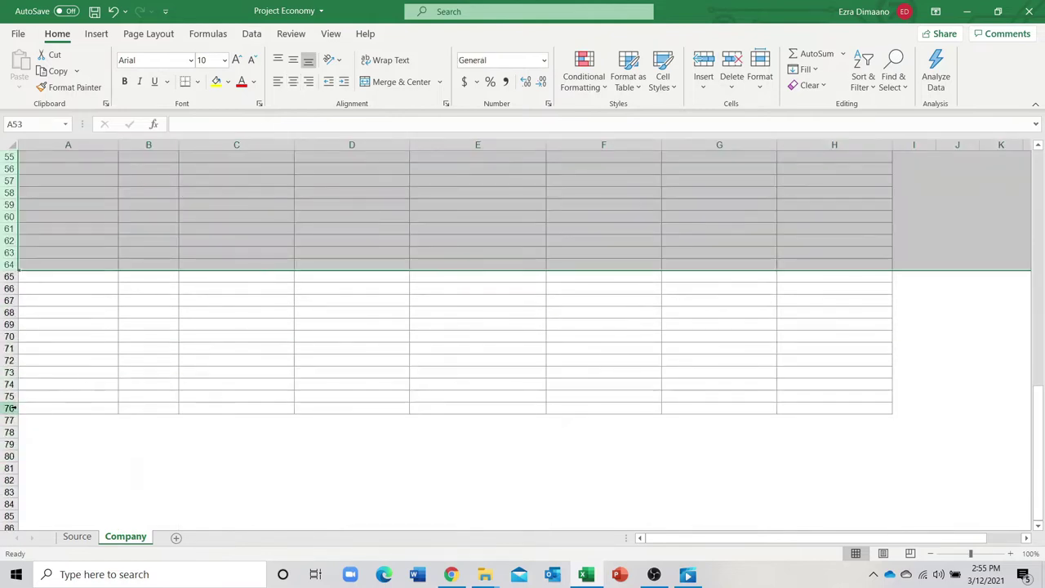
Set the source of the list validation in Source cell C8 to =Company!$A$3:$A$76.
{"action": "left_click", "coordinate": [75, 539]}
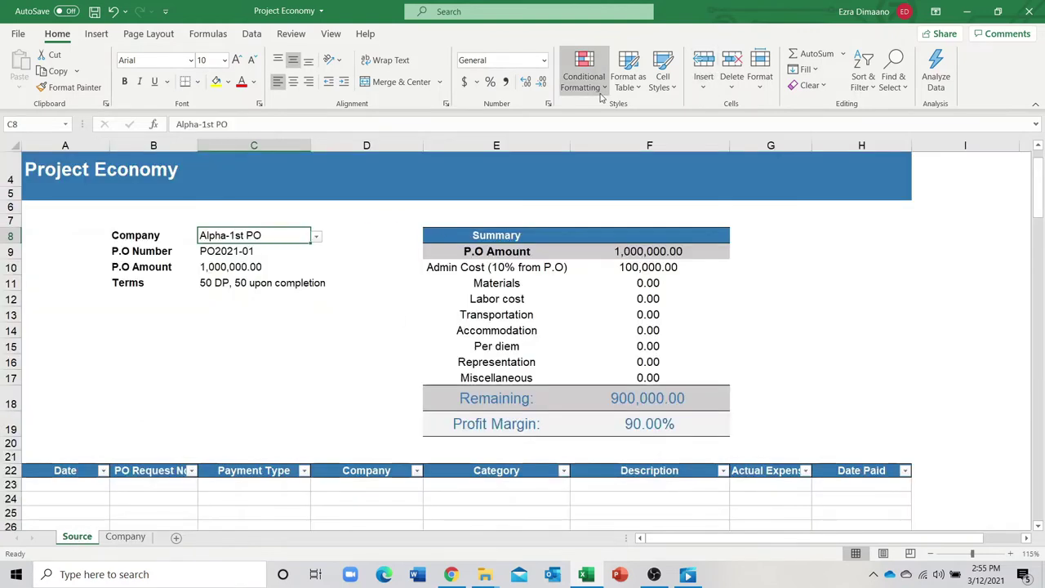
{"action": "left_click", "coordinate": [252, 35]}
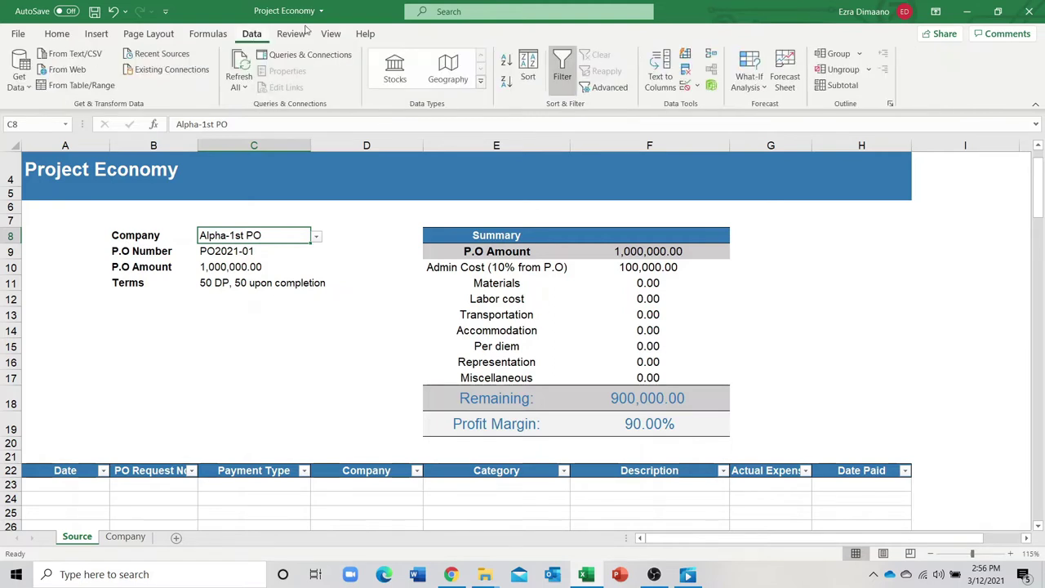
{"action": "left_click", "coordinate": [685, 85]}
{"action": "left_click", "coordinate": [462, 190]}
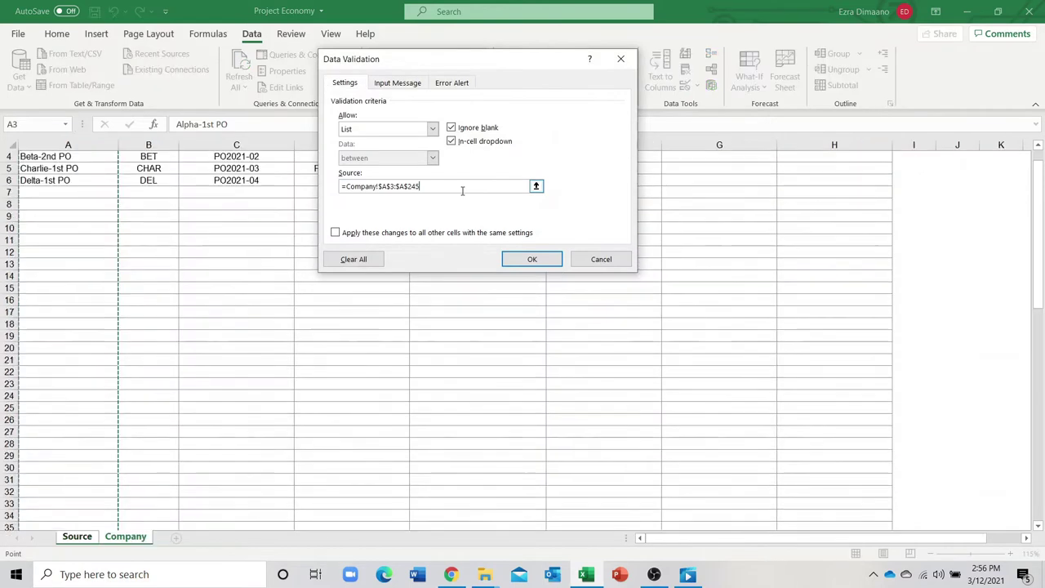
{"action": "scroll", "coordinate": [81, 394], "scroll_direction": "down", "scroll_amount": 7}
{"action": "scroll", "coordinate": [81, 395], "scroll_direction": "down", "scroll_amount": 20}
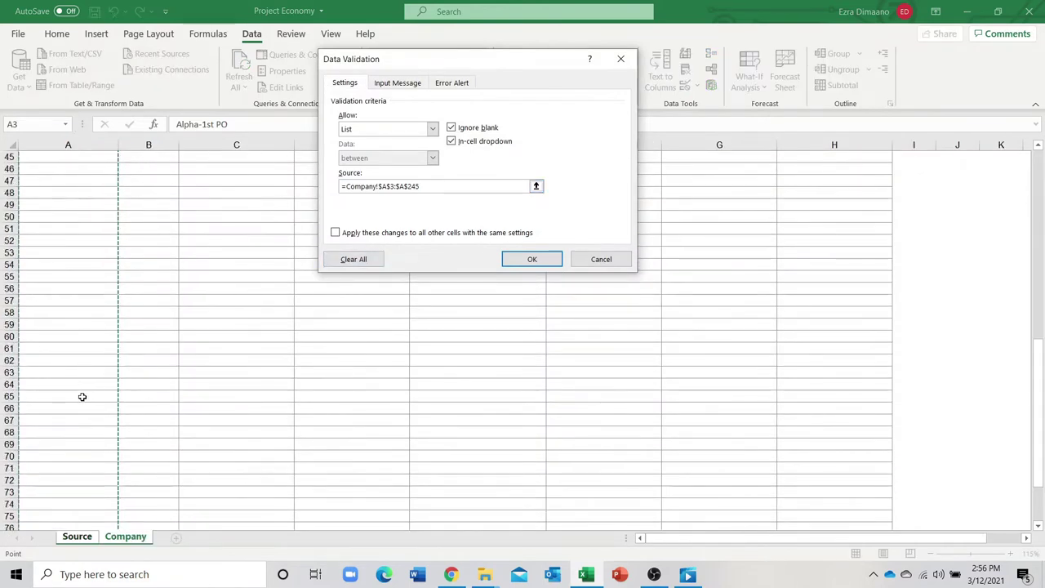
{"action": "scroll", "coordinate": [82, 397], "scroll_direction": "down", "scroll_amount": 20}
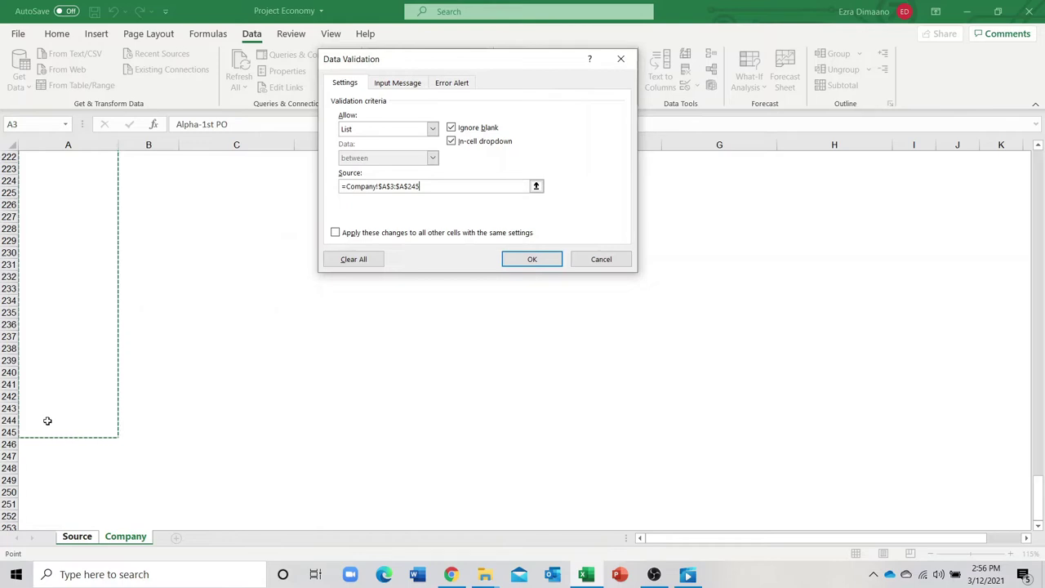
{"action": "left_click_drag", "start_coordinate": [47, 421], "coordinate": [48, 421]}
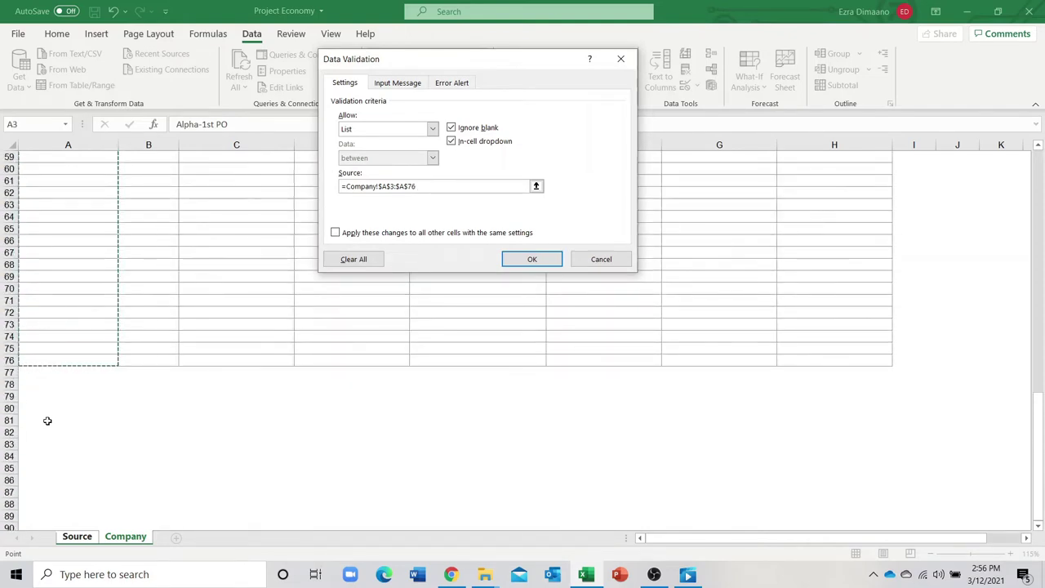
{"action": "key", "text": "Return"}
Enter 23 as a test entry in cell A76, the last bordered row of the Company sheet.
{"action": "scroll", "coordinate": [98, 397], "scroll_direction": "down", "scroll_amount": 5}
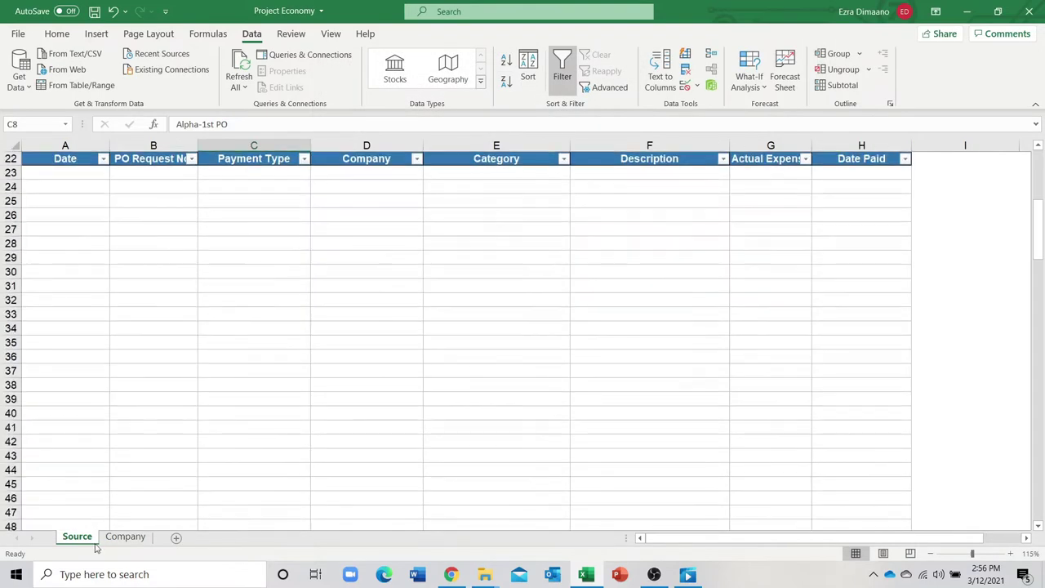
{"action": "left_click", "coordinate": [125, 537]}
{"action": "left_click", "coordinate": [100, 357]}
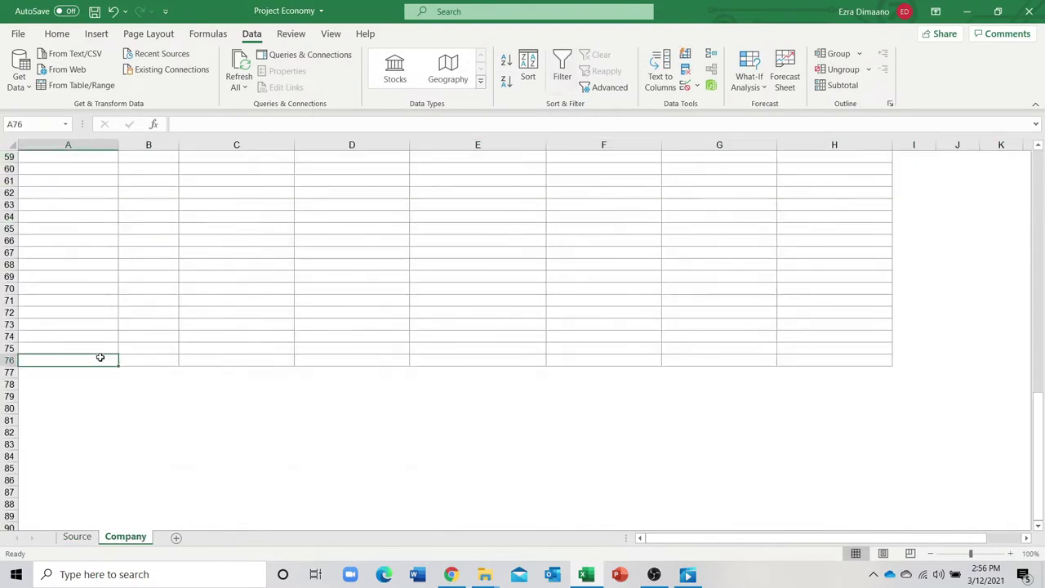
{"action": "scroll", "coordinate": [100, 357], "scroll_direction": "up", "scroll_amount": 1}
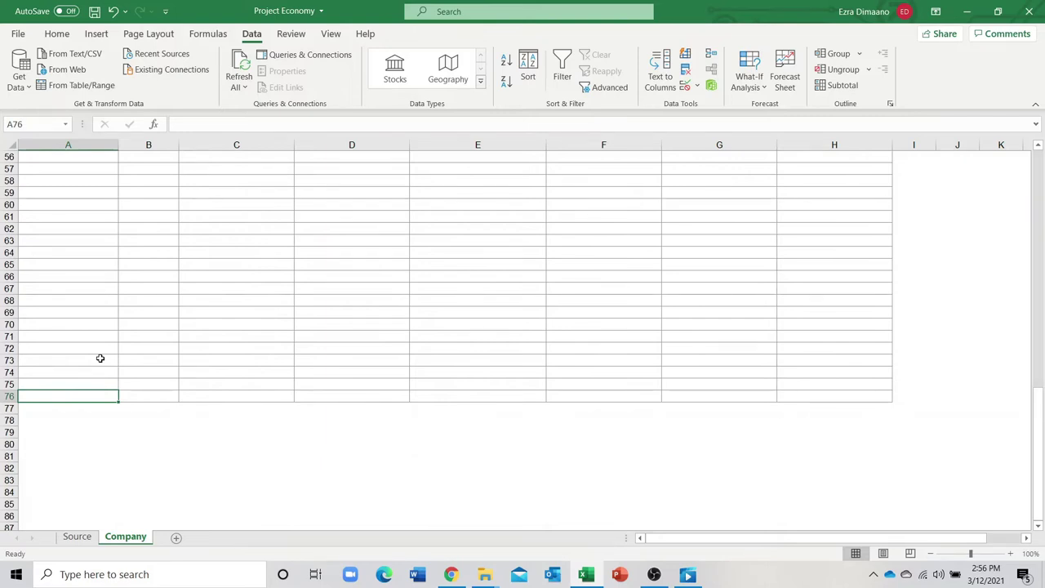
{"action": "type", "text": "23"}
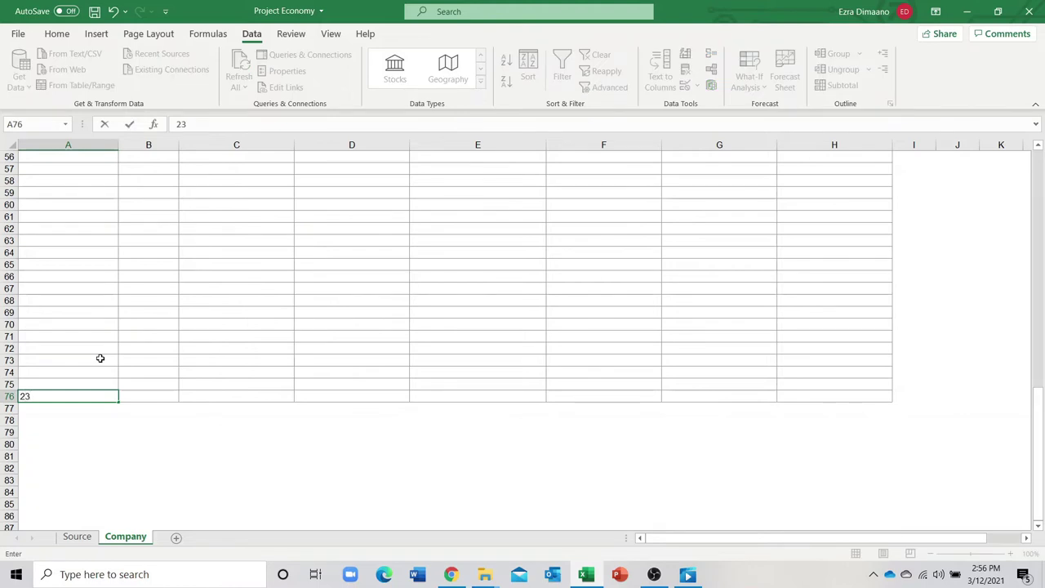
{"action": "key", "text": "Return"}
{"action": "key", "text": "Down"}
{"action": "key", "text": "Down"}
{"action": "key", "text": "Down"}
{"action": "key", "text": "Down"}
{"action": "key", "text": "Down"}
{"action": "key", "text": "Down"}
{"action": "key", "text": "Down"}
{"action": "key", "text": "Down"}
{"action": "key", "text": "Down"}
{"action": "key", "text": "Down"}
Check the end of the company choices in Source cell C8 for the test entry 23.
{"action": "left_click", "coordinate": [77, 537]}
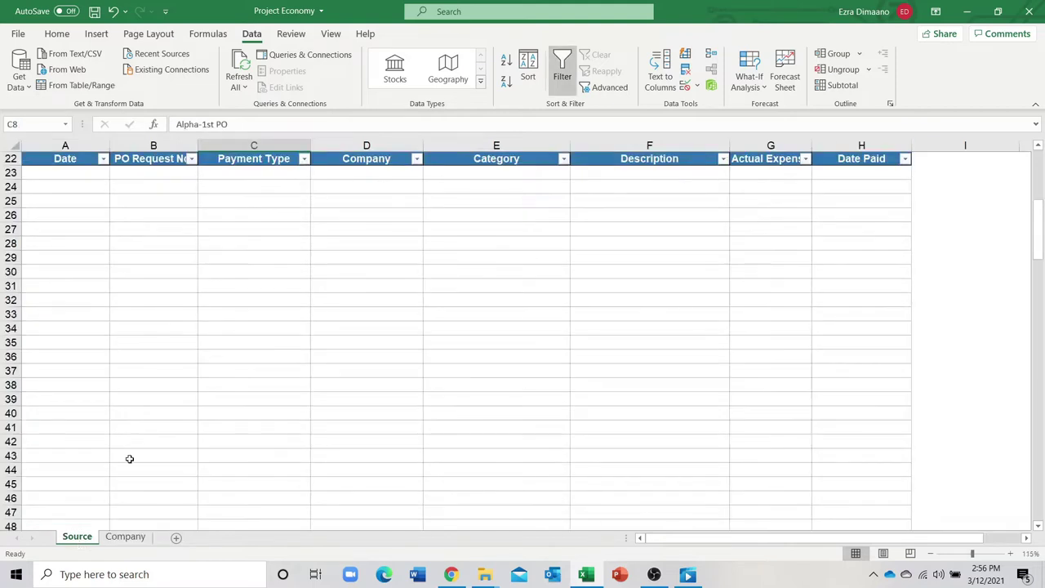
{"action": "scroll", "coordinate": [169, 360], "scroll_direction": "up", "scroll_amount": 6}
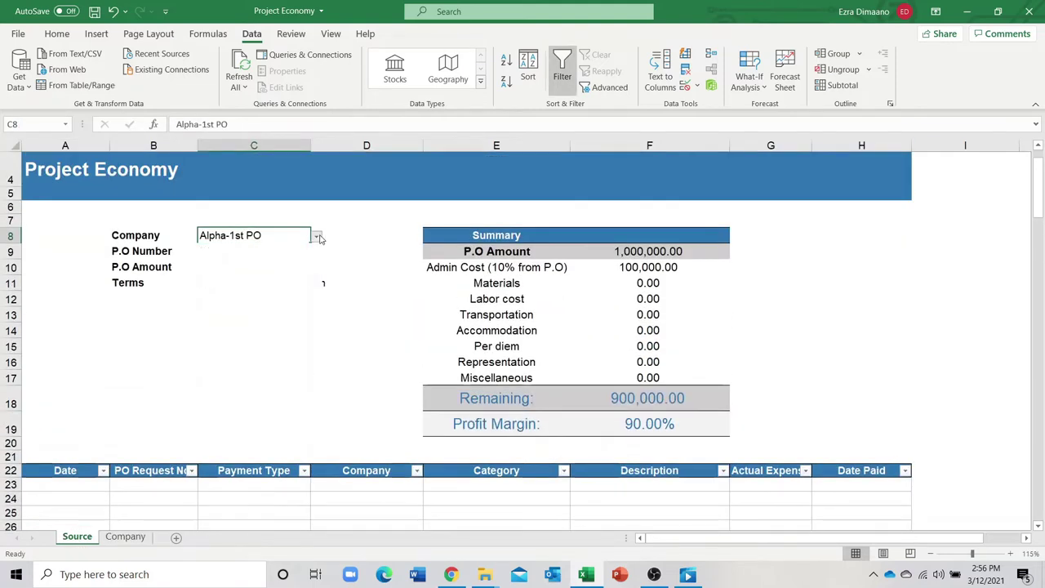
{"action": "left_click", "coordinate": [316, 236]}
{"action": "left_click", "coordinate": [314, 324]}
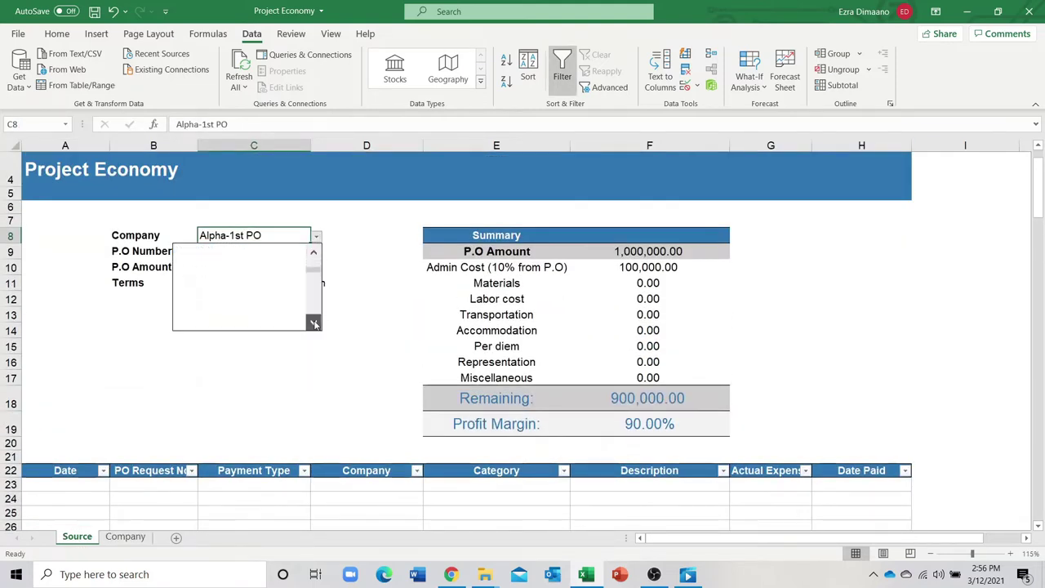
{"action": "left_click_drag", "start_coordinate": [314, 324], "coordinate": [317, 326]}
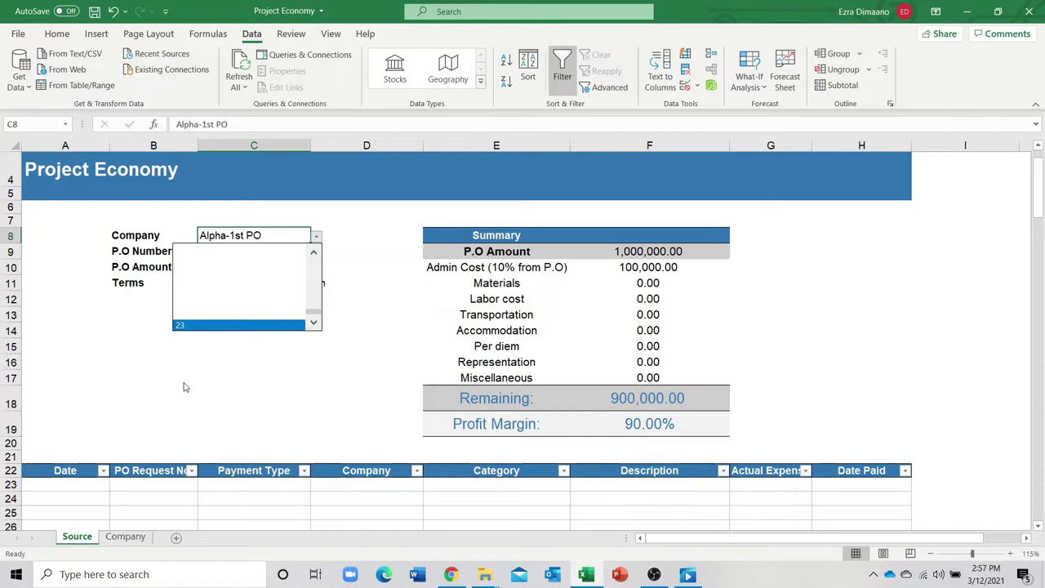
{"action": "left_click", "coordinate": [125, 543]}
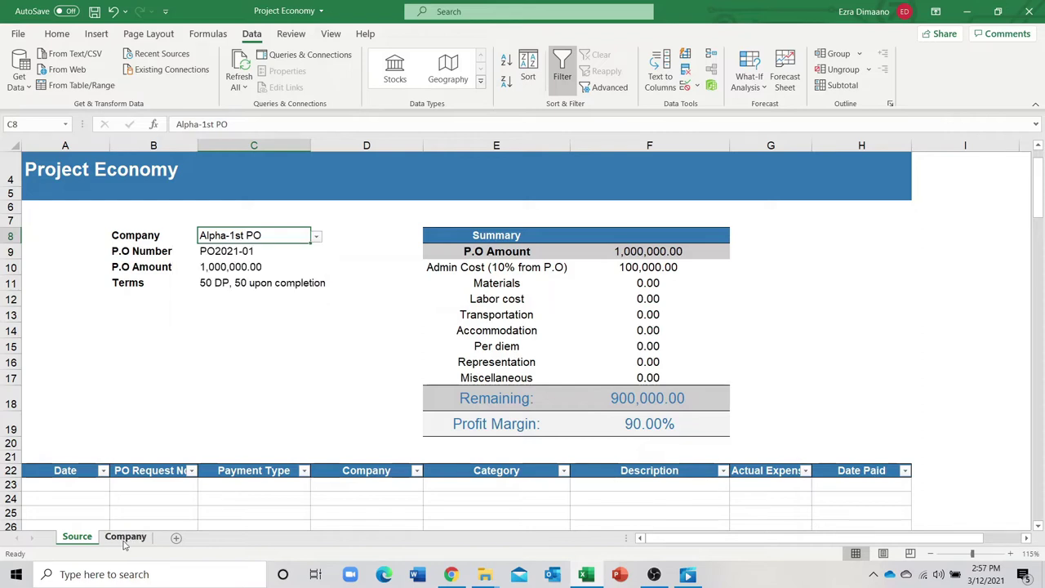
Enter 24 as a test entry in cell A77 of the Company sheet, just below the bordered table.
{"action": "left_click", "coordinate": [125, 541]}
{"action": "scroll", "coordinate": [104, 408], "scroll_direction": "down", "scroll_amount": 1}
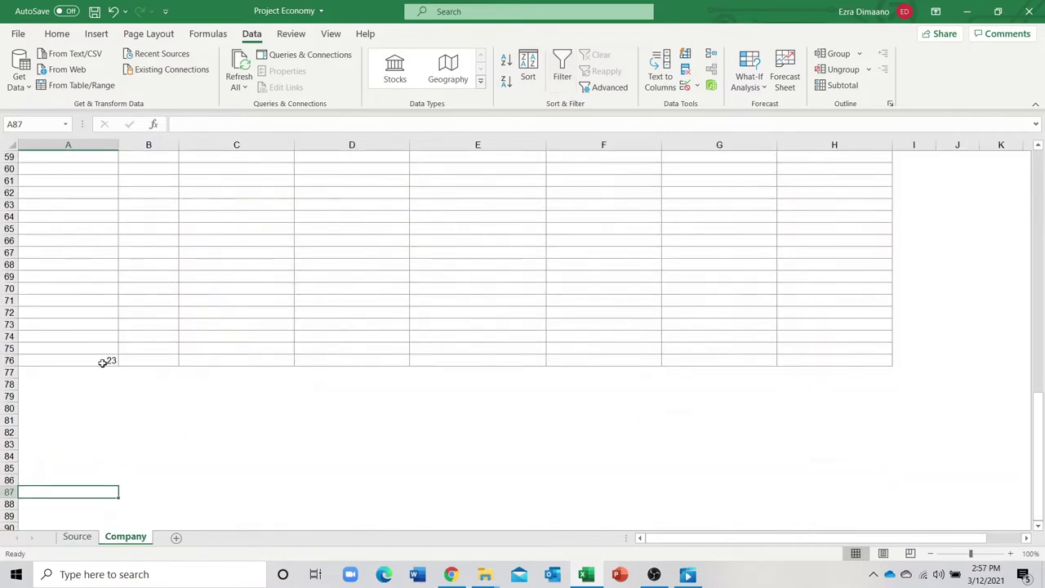
{"action": "left_click", "coordinate": [99, 375]}
{"action": "type", "text": "24"}
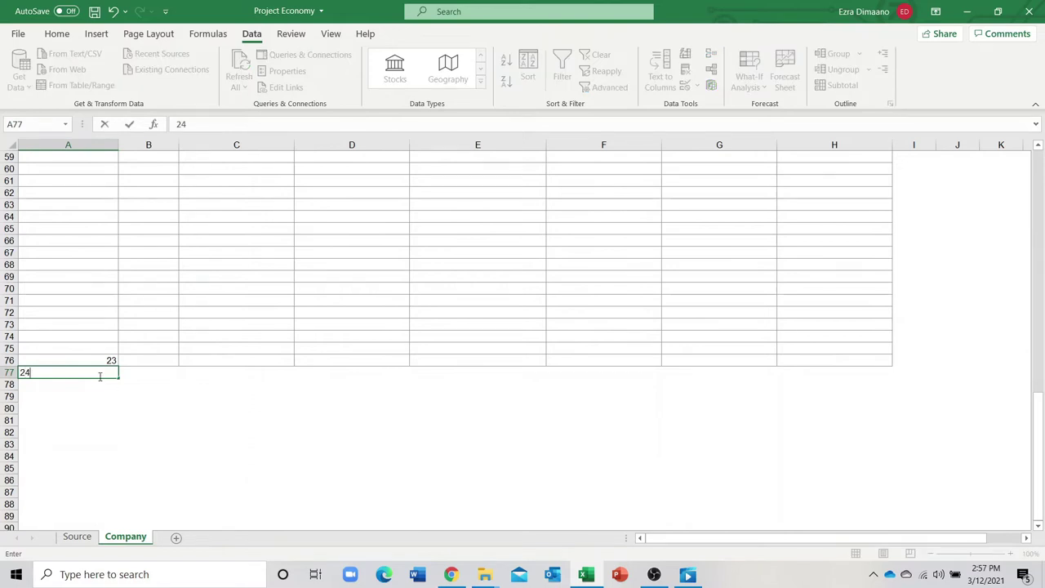
{"action": "left_click", "coordinate": [123, 394]}
Check whether the company choices in Source cell C8 include the test entry 24.
{"action": "left_click", "coordinate": [78, 538]}
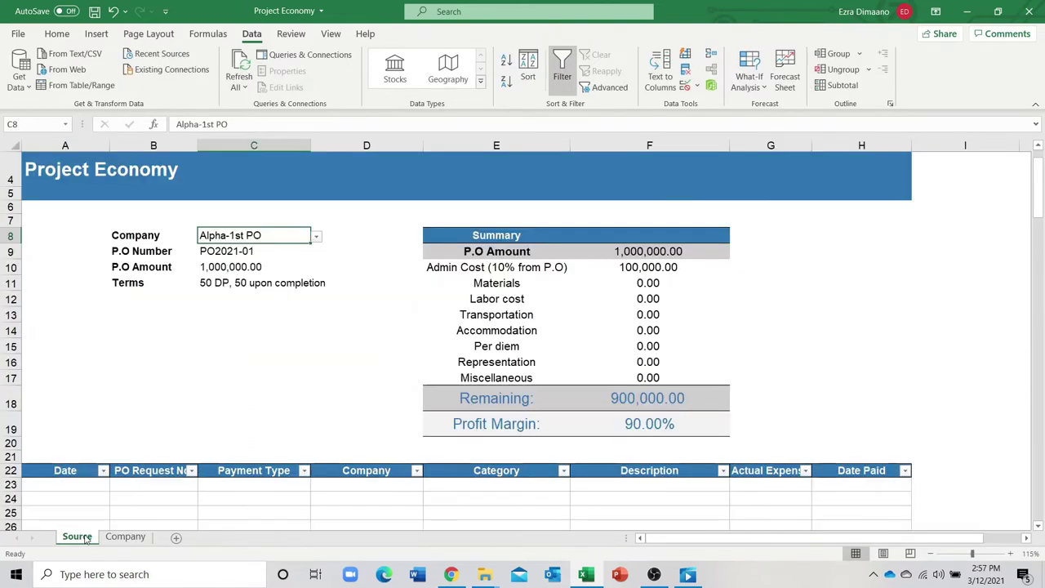
{"action": "left_click", "coordinate": [316, 236]}
{"action": "left_click_drag", "start_coordinate": [320, 263], "coordinate": [321, 342]}
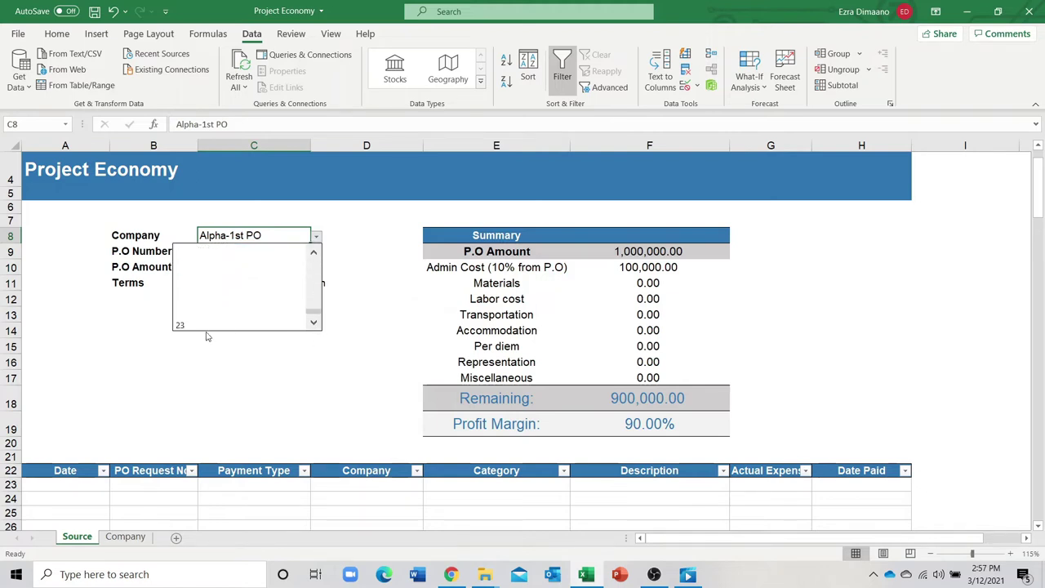
{"action": "left_click", "coordinate": [263, 259]}
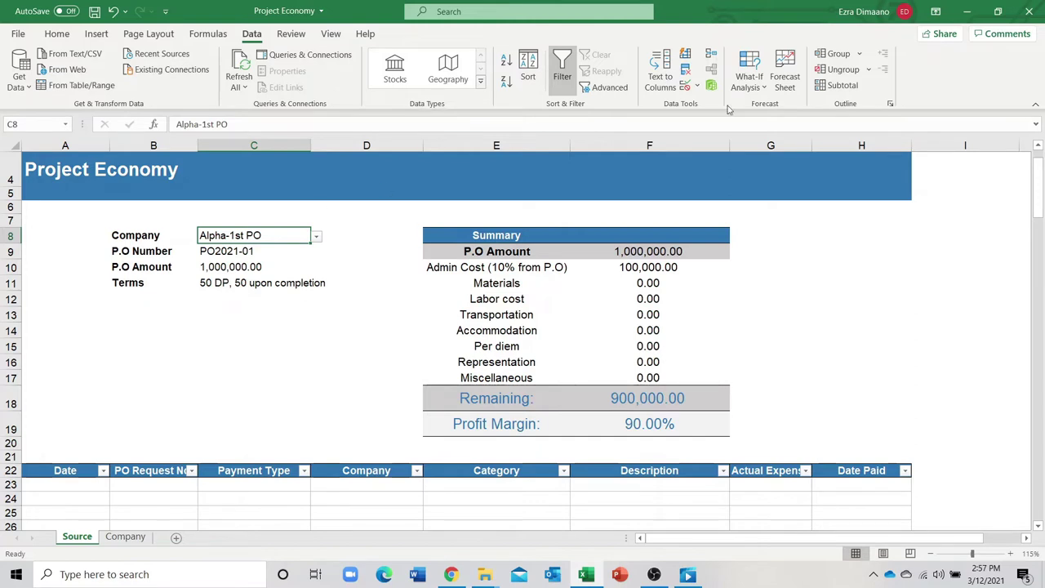
Extend the source of the list validation in Source cell C8 to =Company!$A$3:$A$77.
{"action": "left_click", "coordinate": [688, 94]}
{"action": "left_click", "coordinate": [462, 187]}
{"action": "scroll", "coordinate": [107, 389], "scroll_direction": "down", "scroll_amount": 20}
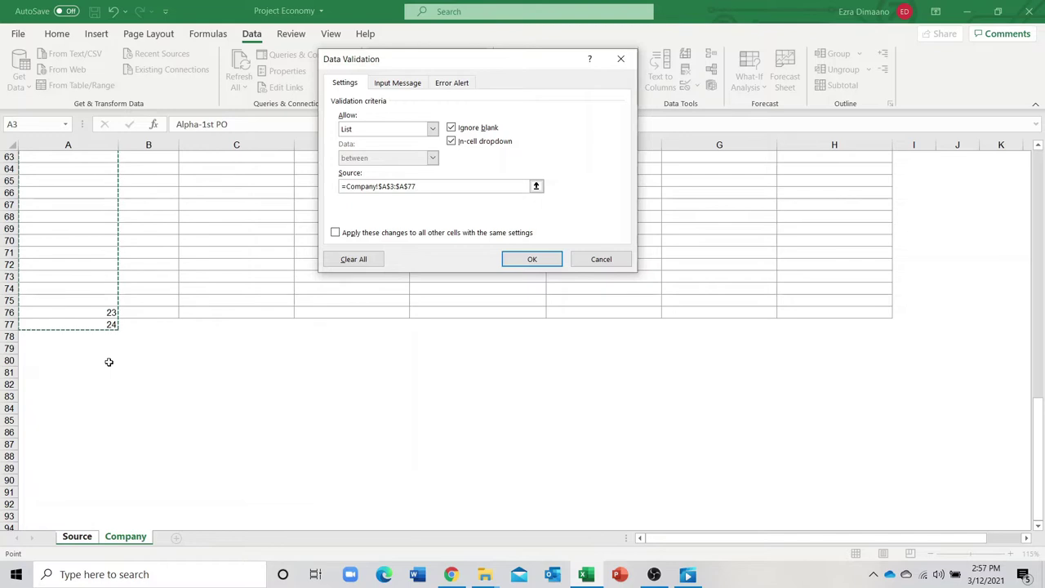
{"action": "key", "text": "Return"}
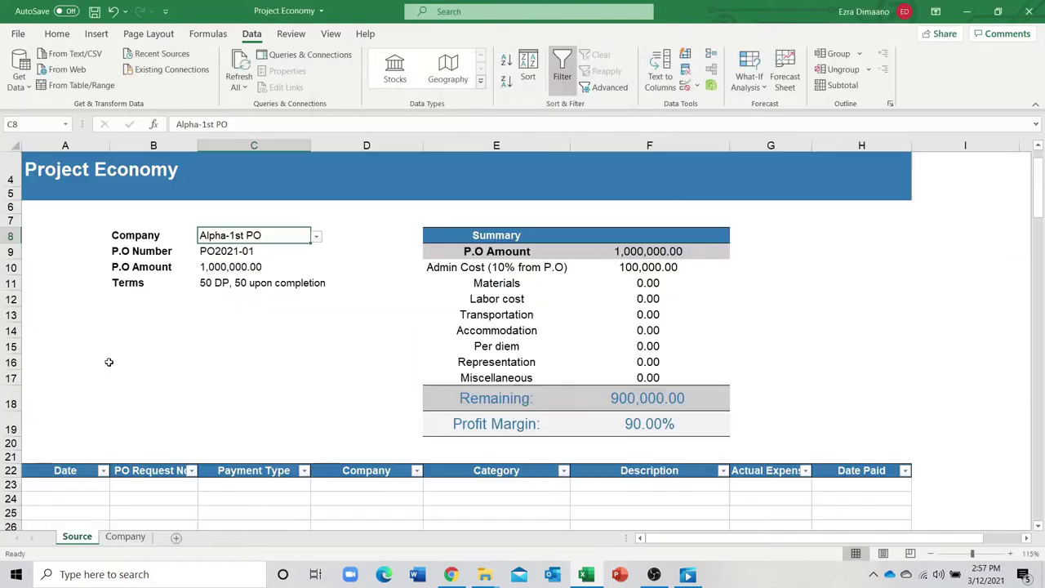
Recheck the end of the company choices in Source cell C8 with the extended validation range.
{"action": "left_click", "coordinate": [316, 237]}
{"action": "left_click_drag", "start_coordinate": [315, 267], "coordinate": [323, 335]}
{"action": "key", "text": "Escape"}
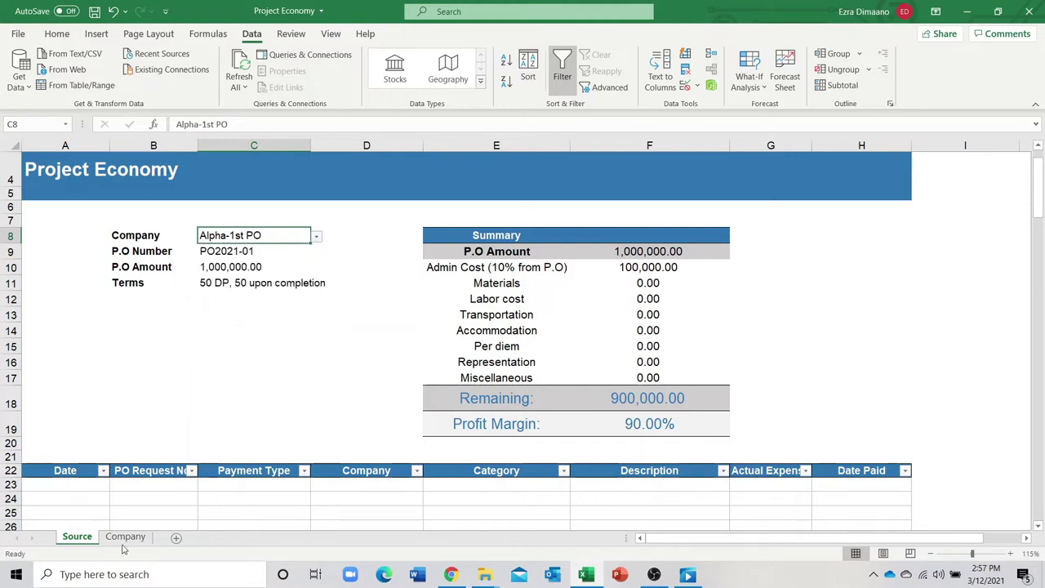
Clear the test entries from cells A76 and A77 of the Company sheet.
{"action": "left_click", "coordinate": [125, 536]}
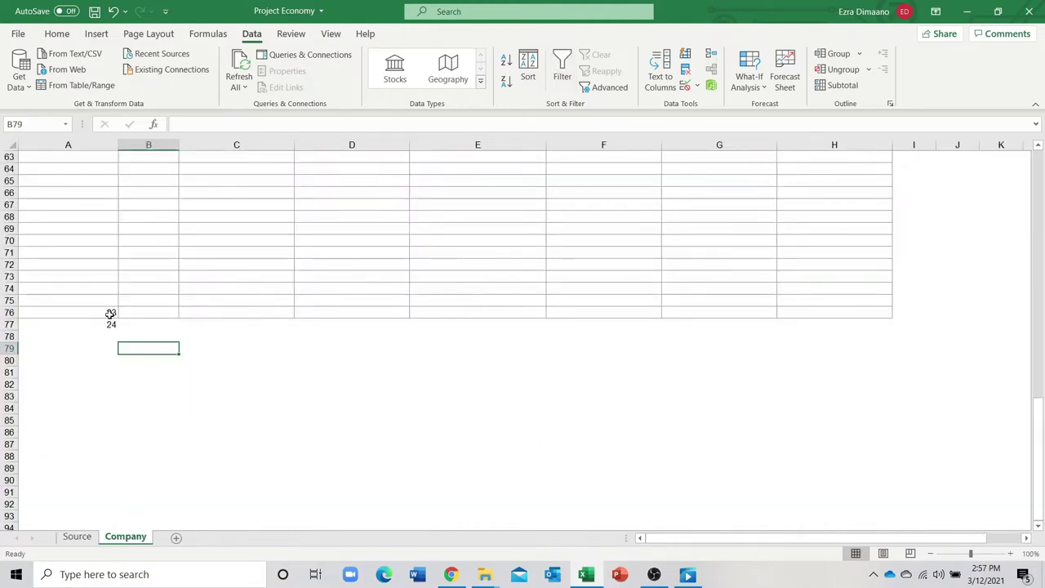
{"action": "left_click_drag", "start_coordinate": [110, 313], "coordinate": [110, 324]}
{"action": "key", "text": "Delete"}
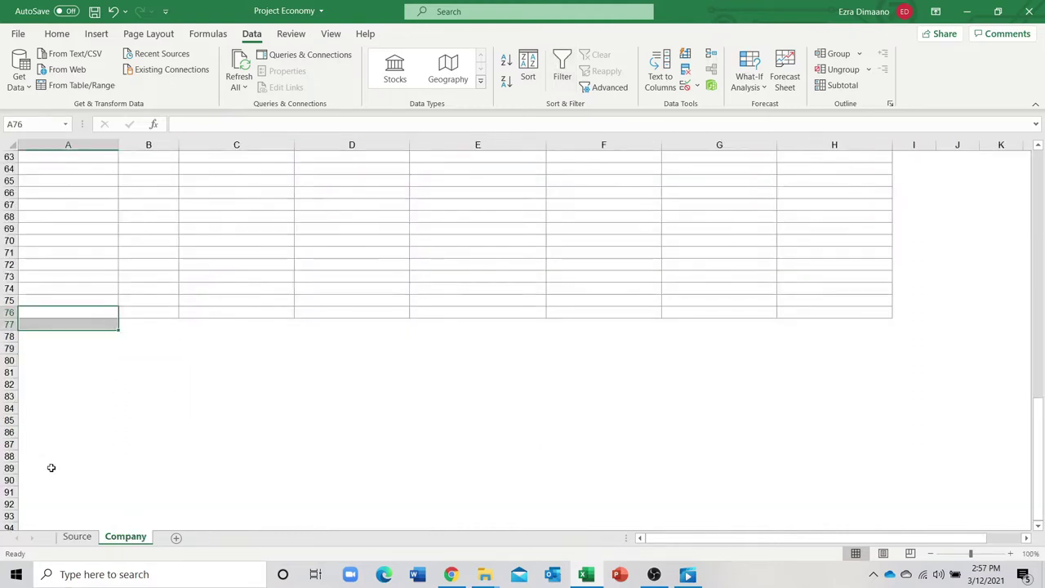
Enter the date 1-Jan-2021 in cell A23, the first row of the Source sheet's expense table.
{"action": "left_click", "coordinate": [77, 536]}
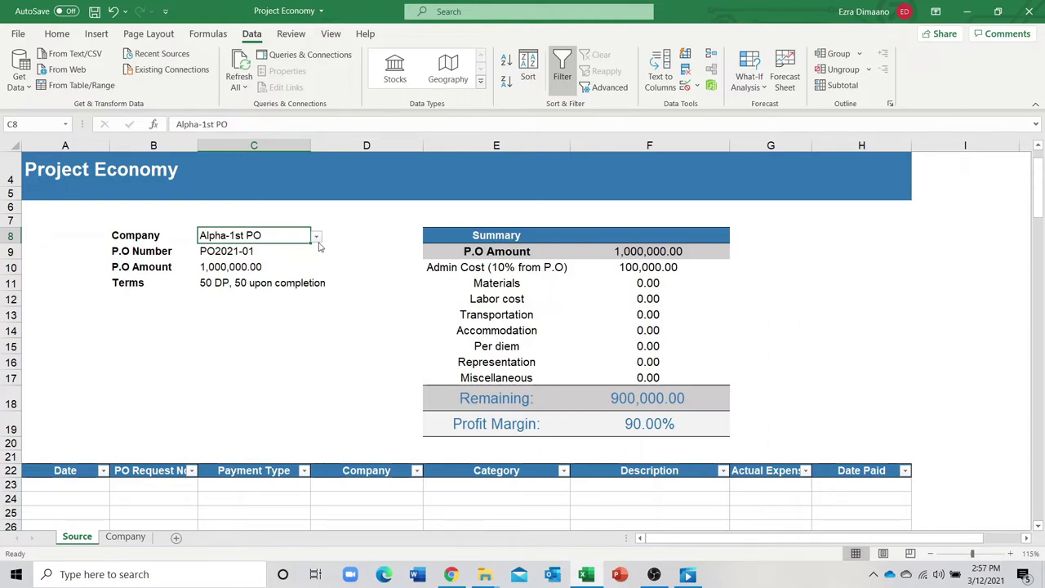
{"action": "left_click", "coordinate": [57, 488]}
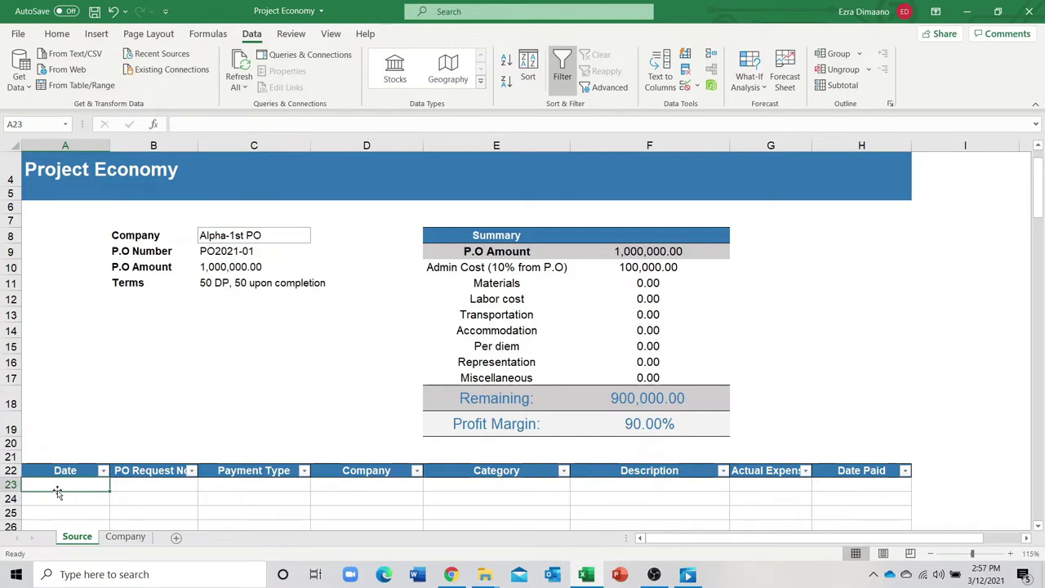
{"action": "type", "text": "1-1"}
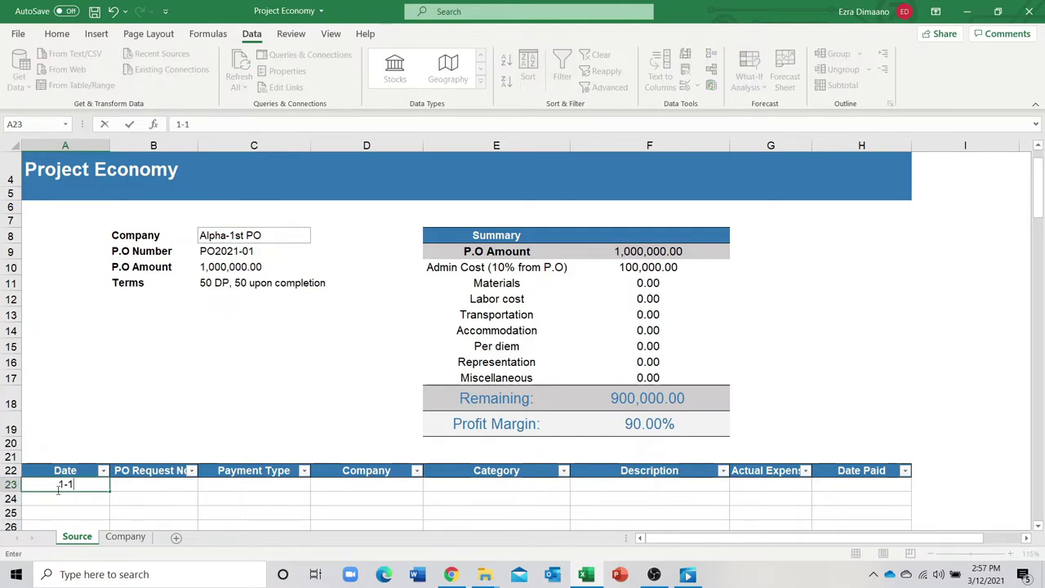
{"action": "key", "text": "Tab"}
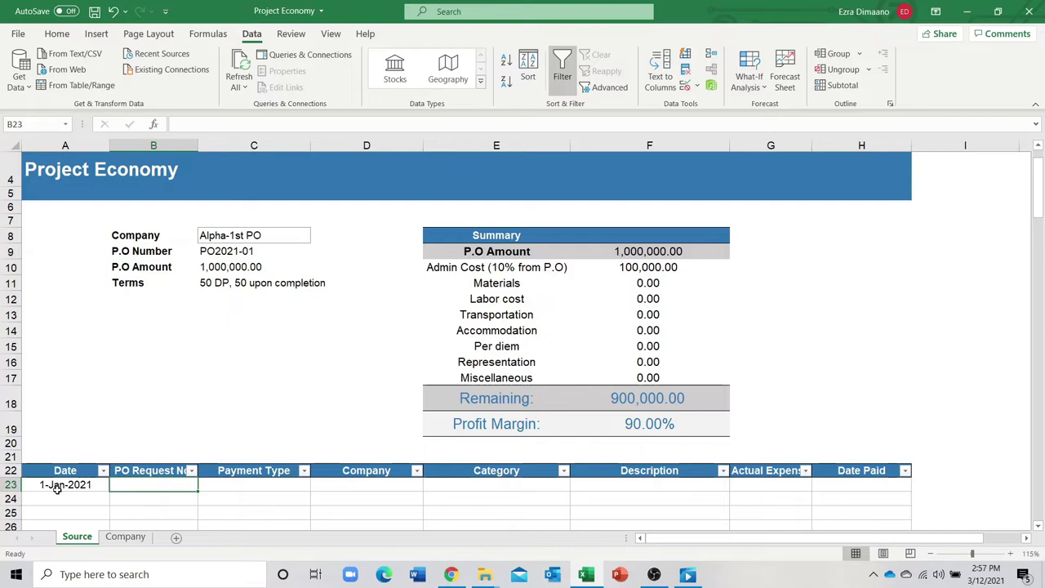
Look at the payment type choices offered in cell C23 without picking one.
{"action": "key", "text": "Tab"}
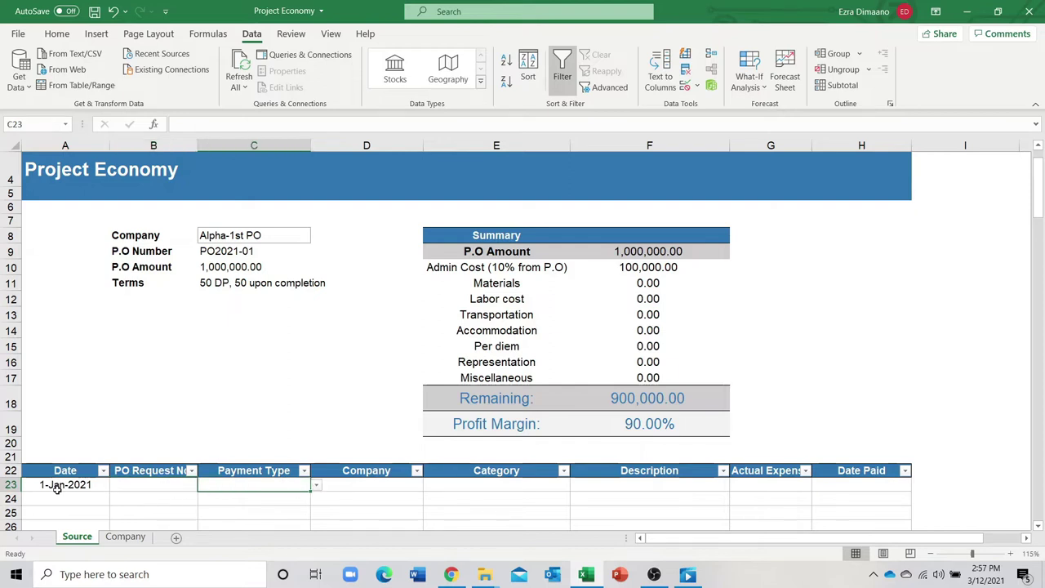
{"action": "left_click", "coordinate": [316, 485]}
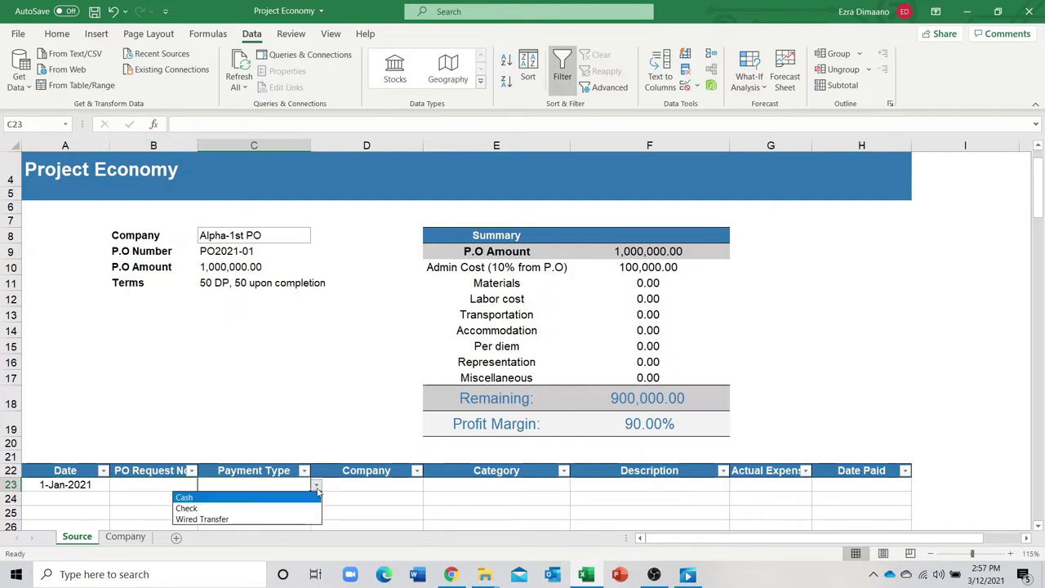
{"action": "left_click", "coordinate": [363, 482]}
Choose Alpha-1st PO as the company of the first expense row in cell D23.
{"action": "left_click", "coordinate": [390, 493]}
{"action": "left_click", "coordinate": [393, 487]}
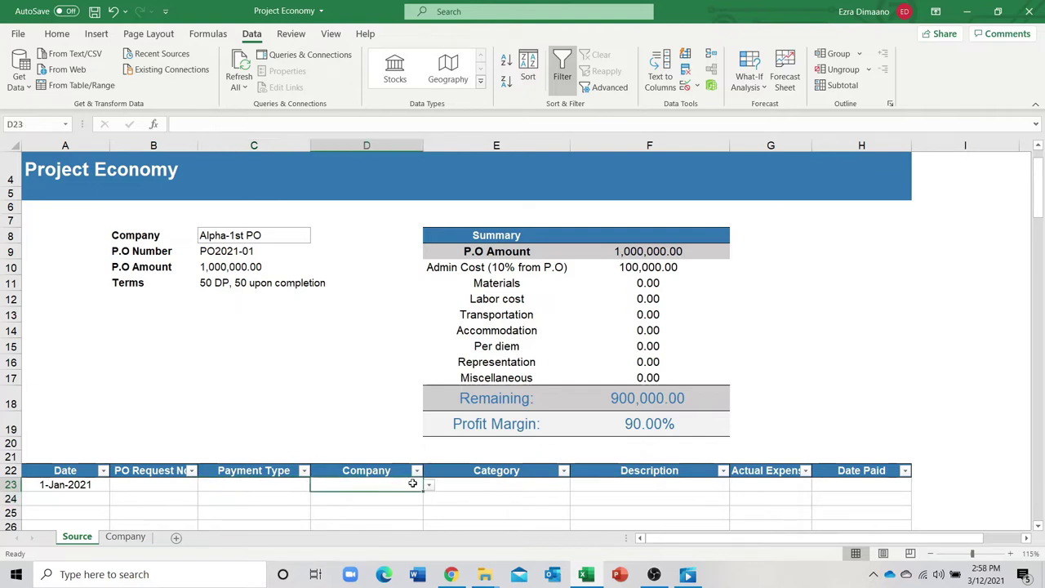
{"action": "left_click", "coordinate": [428, 487]}
{"action": "left_click", "coordinate": [426, 399]}
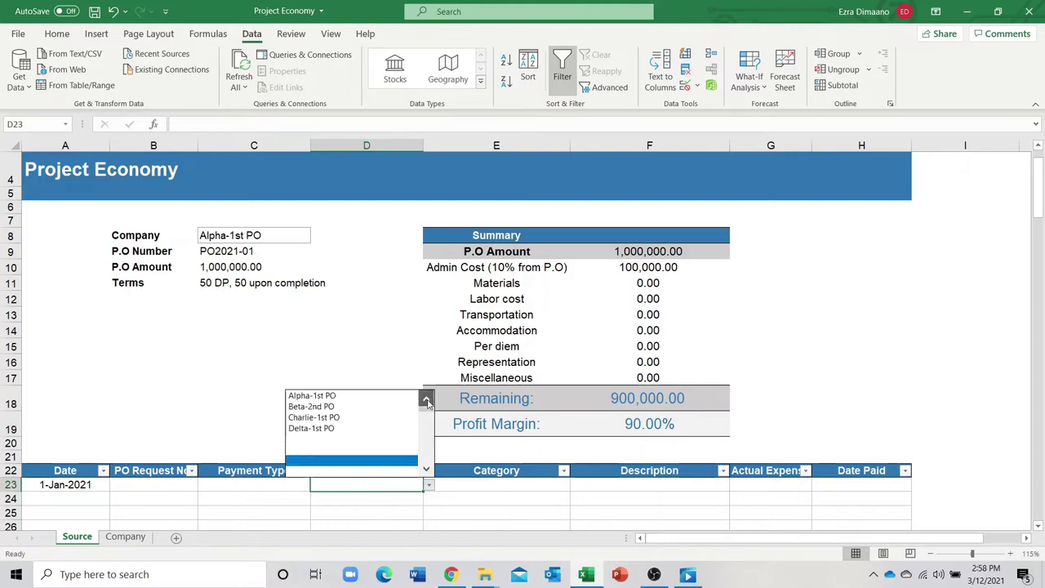
{"action": "left_click", "coordinate": [376, 397]}
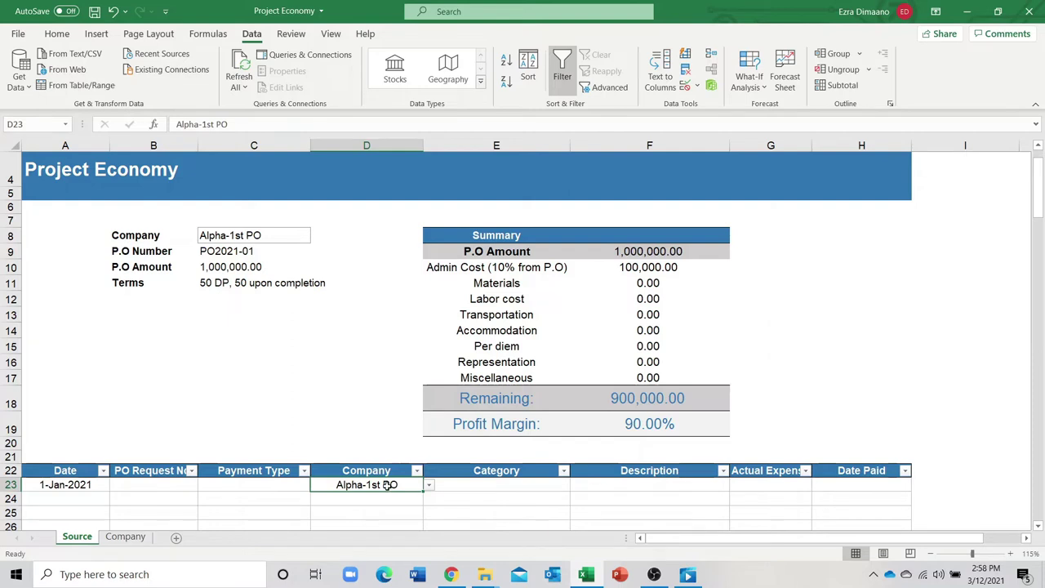
Examine how far down the Company sheet the list validation source of cell D23 reaches, leaving the validation settings unchanged.
{"action": "left_click", "coordinate": [688, 87]}
{"action": "left_click", "coordinate": [498, 185]}
{"action": "scroll", "coordinate": [114, 319], "scroll_direction": "up", "scroll_amount": 2}
{"action": "scroll", "coordinate": [115, 385], "scroll_direction": "down", "scroll_amount": 17}
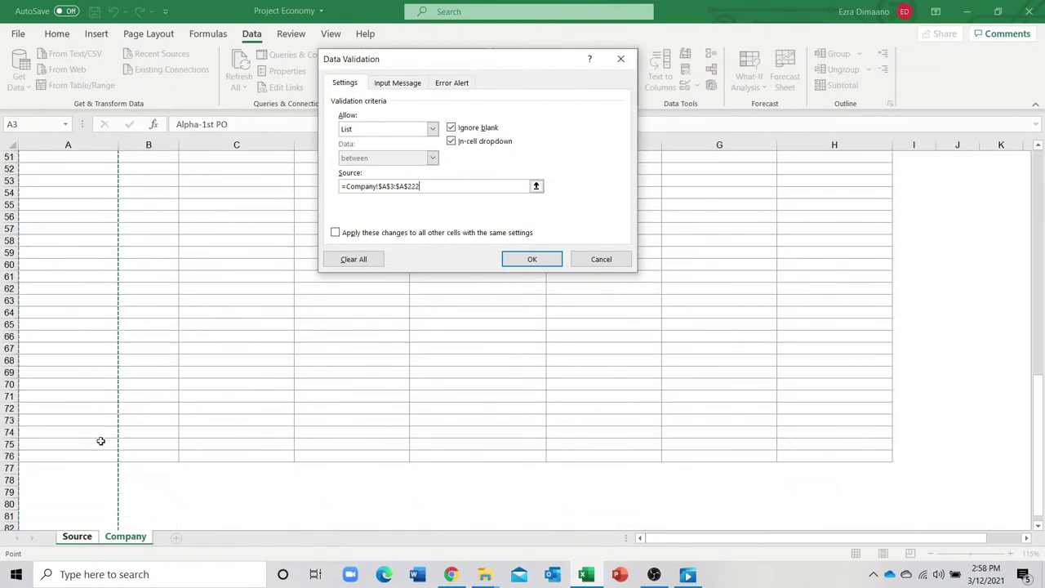
{"action": "scroll", "coordinate": [101, 441], "scroll_direction": "down", "scroll_amount": 20}
{"action": "scroll", "coordinate": [101, 449], "scroll_direction": "down", "scroll_amount": 20}
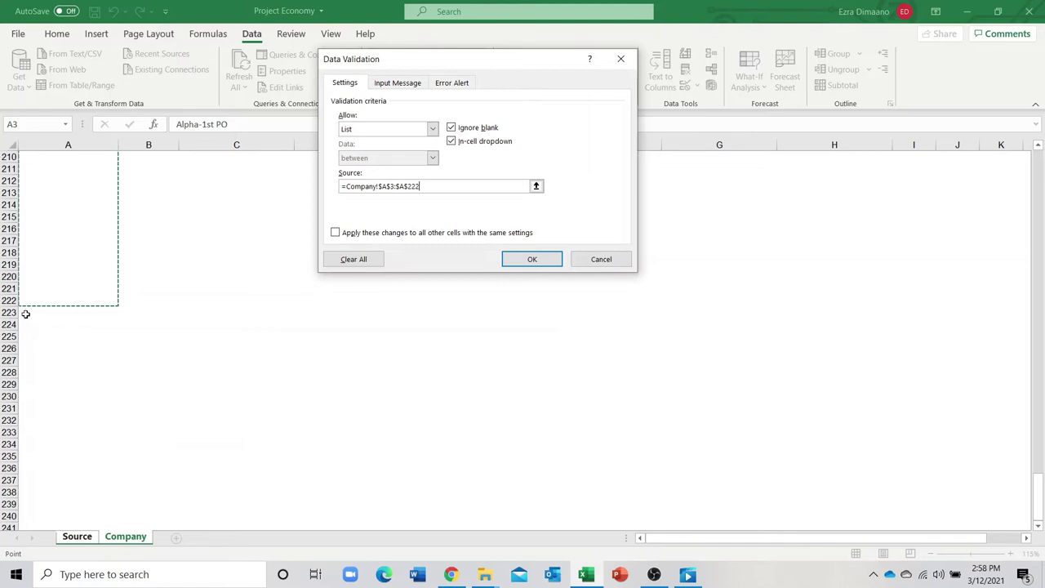
{"action": "left_click", "coordinate": [602, 266]}
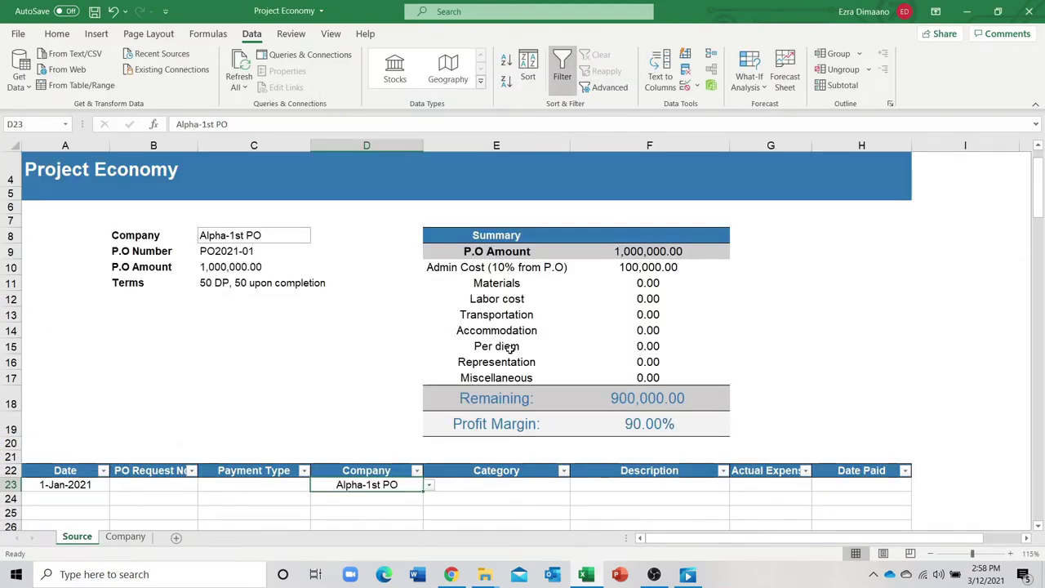
Choose Materials as the category of the first expense row in cell E23.
{"action": "left_click", "coordinate": [490, 485]}
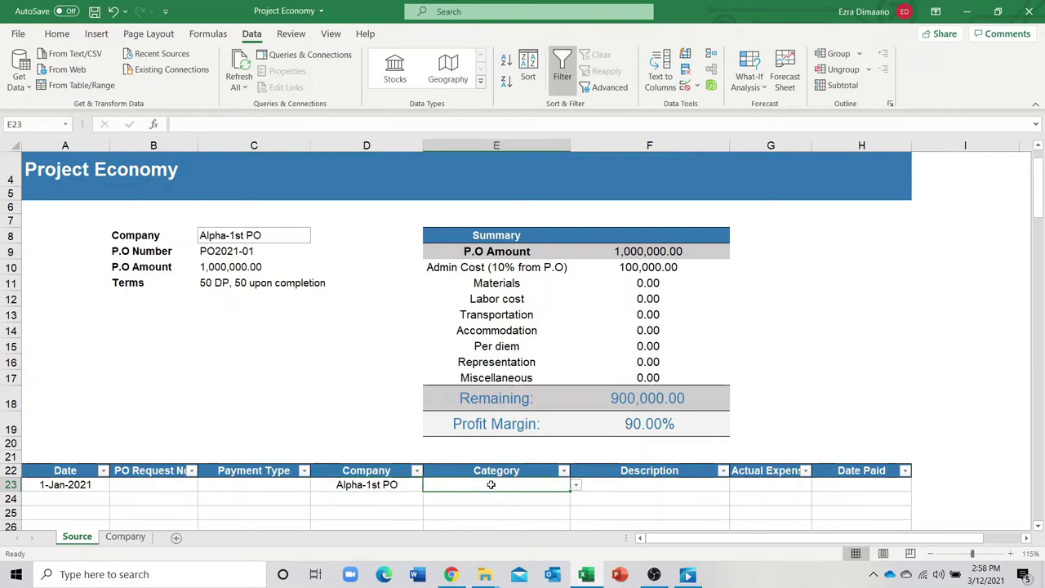
{"action": "left_click", "coordinate": [575, 485]}
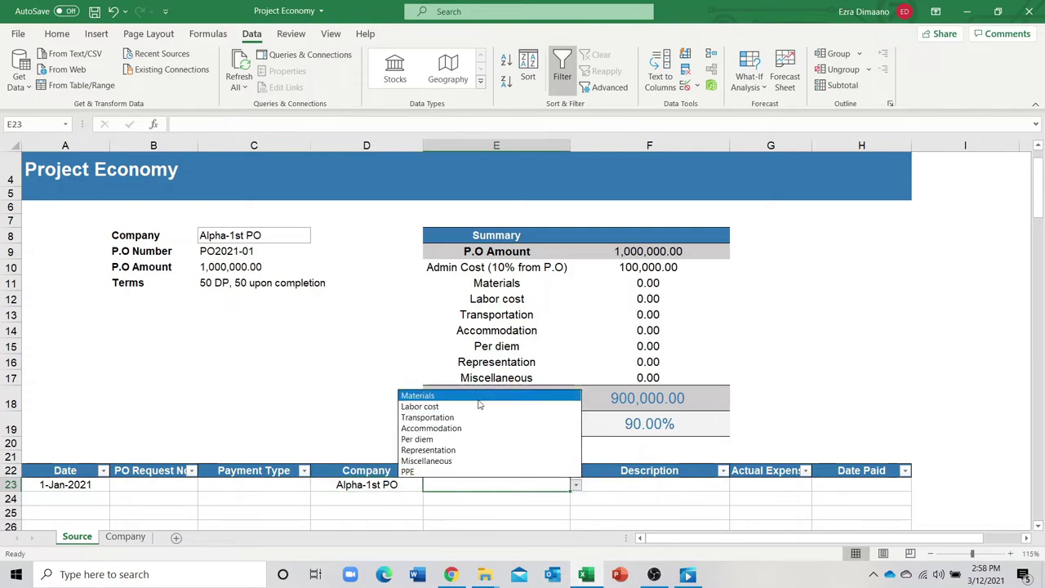
{"action": "left_click", "coordinate": [479, 400]}
Enter the description Electrical Materials in cell F23 and an actual expense of 25,000 in cell G23.
{"action": "left_click", "coordinate": [616, 486]}
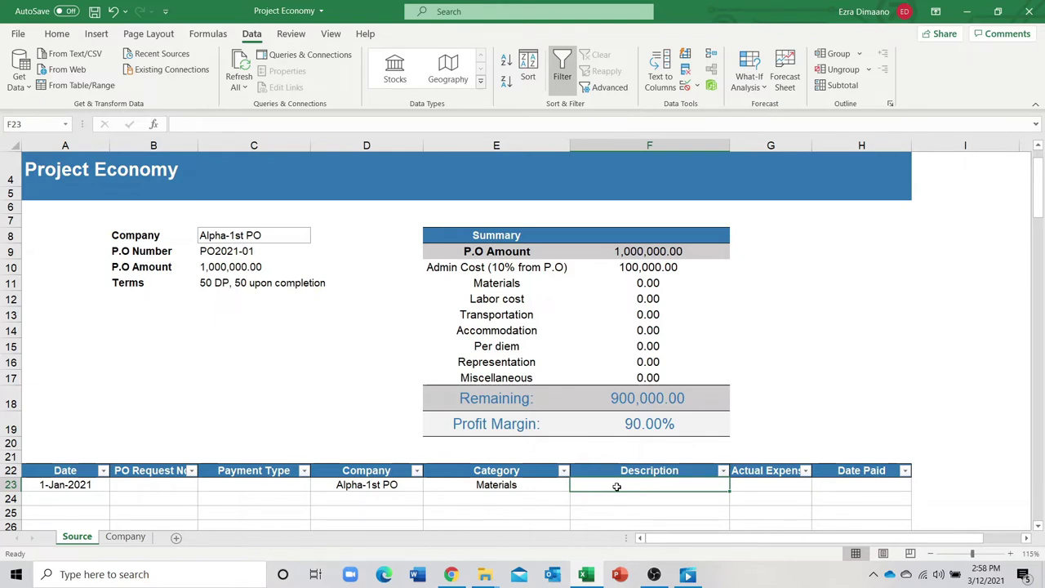
{"action": "type", "text": "Ele"}
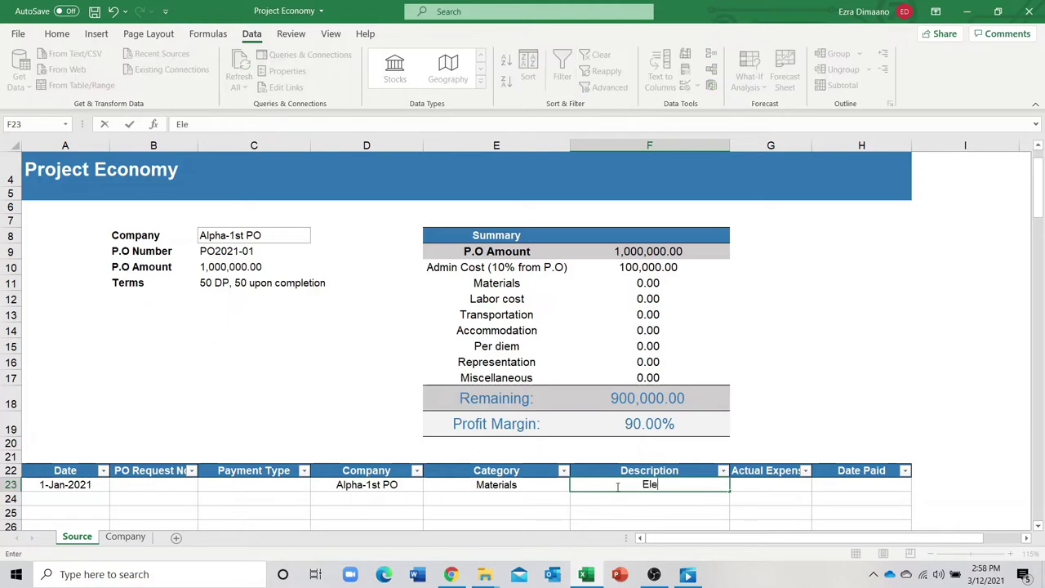
{"action": "type", "text": "ctrical Matre"}
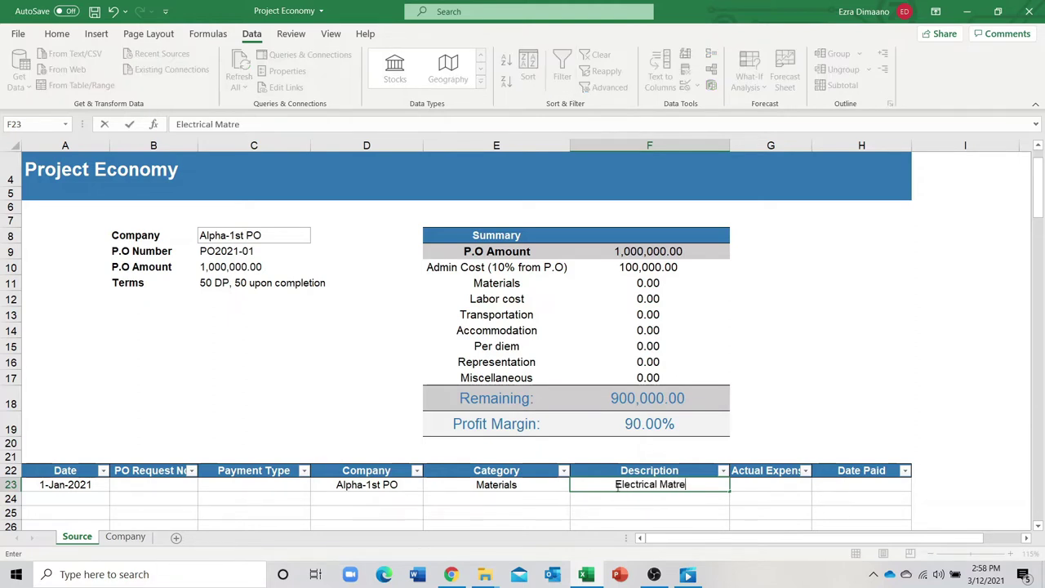
{"action": "key", "text": "BackSpace"}
{"action": "key", "text": "BackSpace"}
{"action": "type", "text": "erials"}
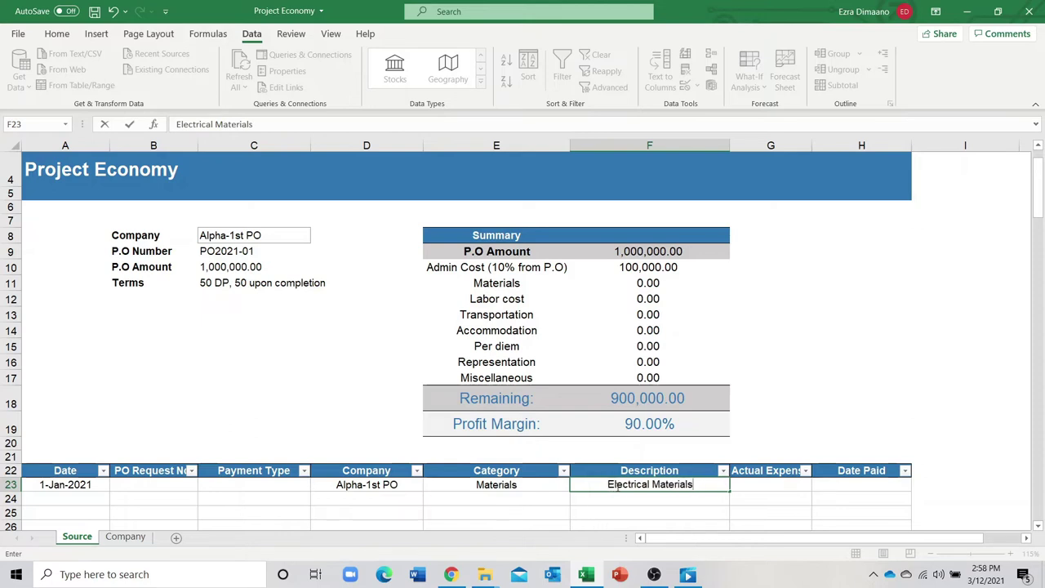
{"action": "key", "text": "Tab"}
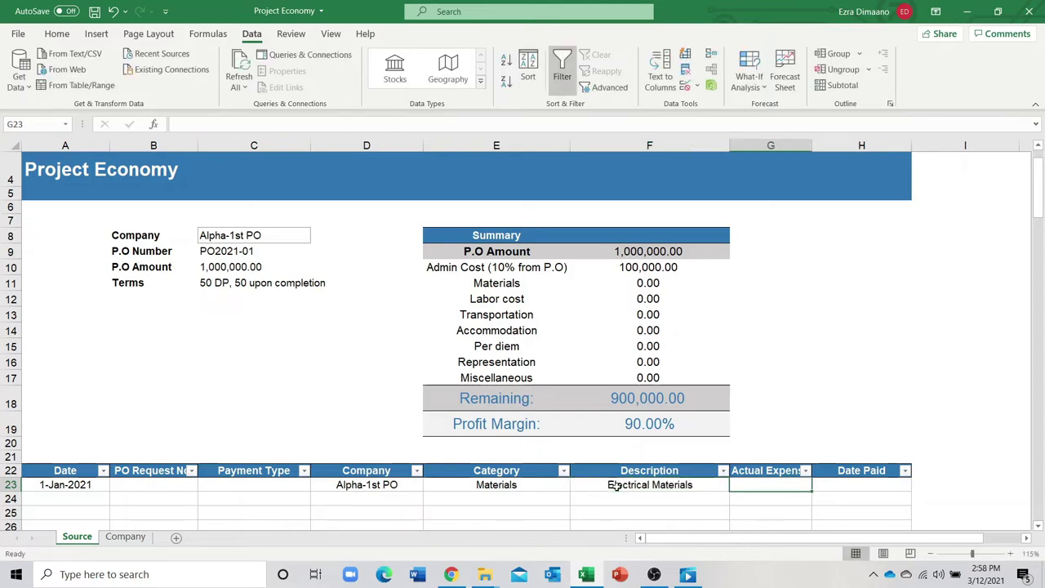
{"action": "type", "text": "25,000"}
{"action": "key", "text": "Return"}
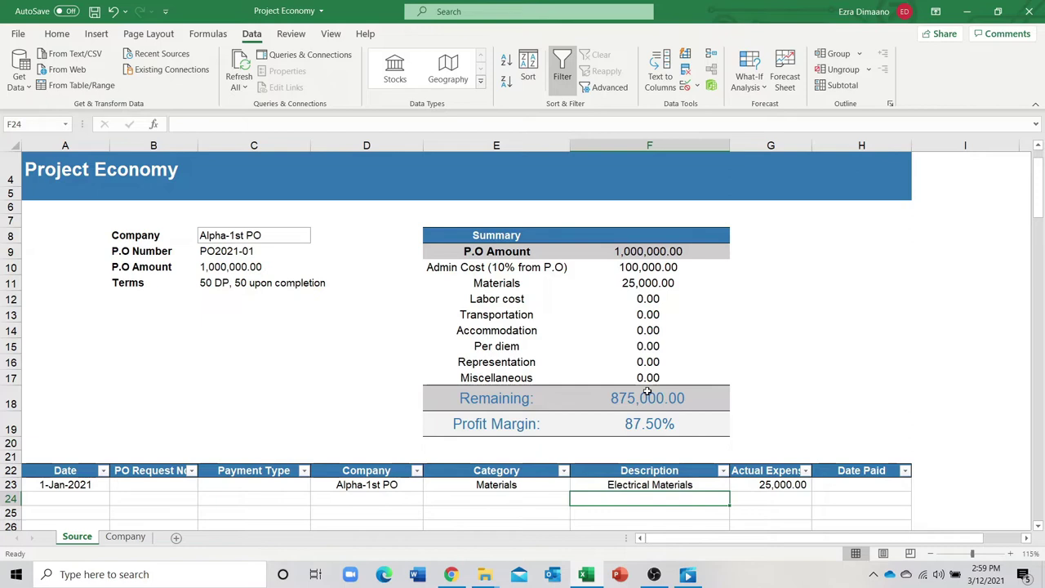
Copy the date 1-Jan-2021 from cell A23 into cell A24 of the second expense row.
{"action": "left_click", "coordinate": [87, 500]}
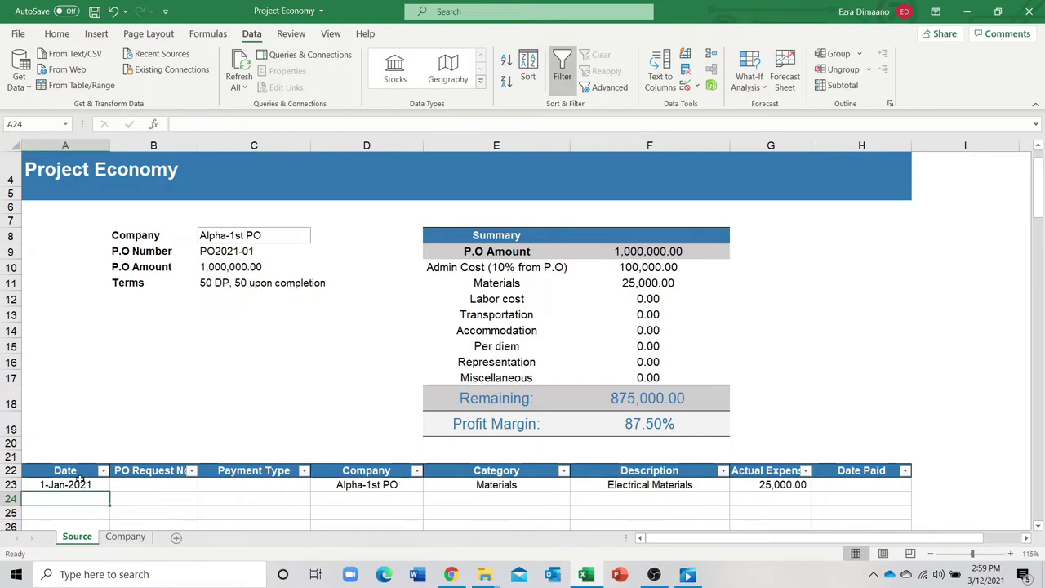
{"action": "left_click", "coordinate": [81, 483]}
{"action": "key", "text": "ctrl+c"}
{"action": "left_click", "coordinate": [90, 504]}
{"action": "key", "text": "ctrl+v"}
Choose Beta-2nd PO as the company in cell D24 and Transportation as the category in cell E24.
{"action": "left_click", "coordinate": [356, 496]}
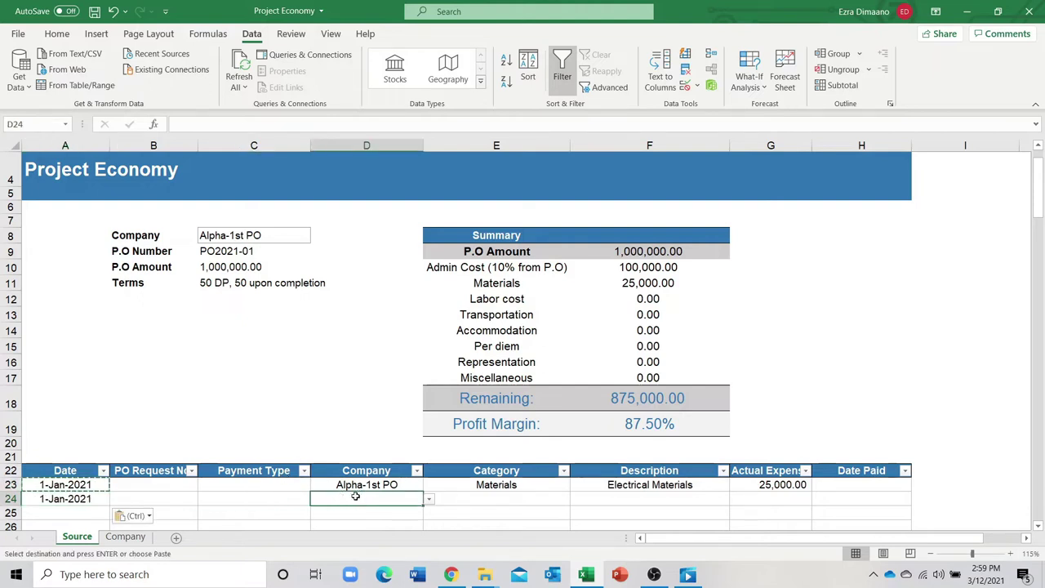
{"action": "left_click", "coordinate": [429, 499]}
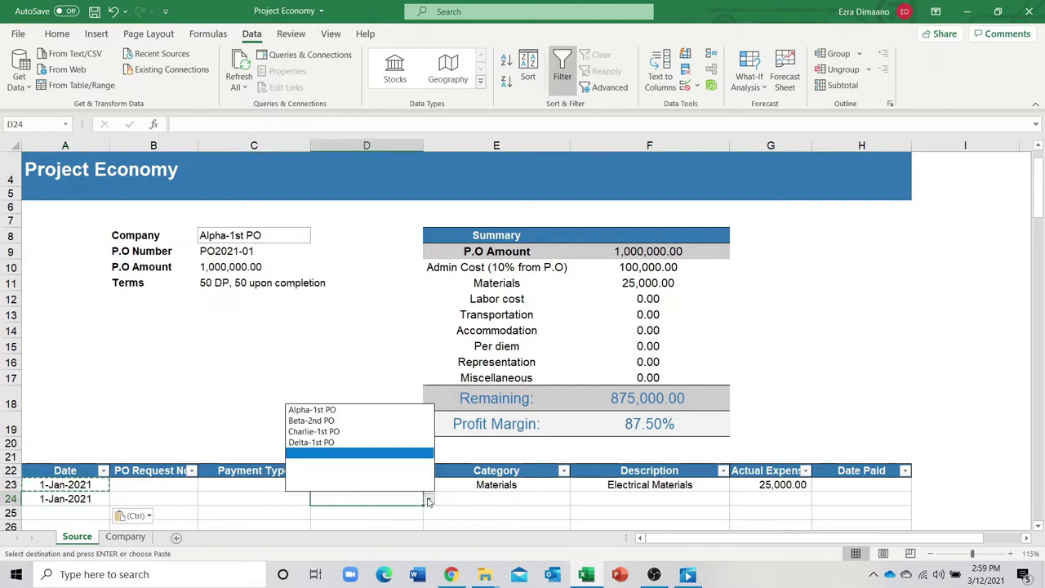
{"action": "left_click", "coordinate": [379, 421]}
{"action": "left_click", "coordinate": [480, 499]}
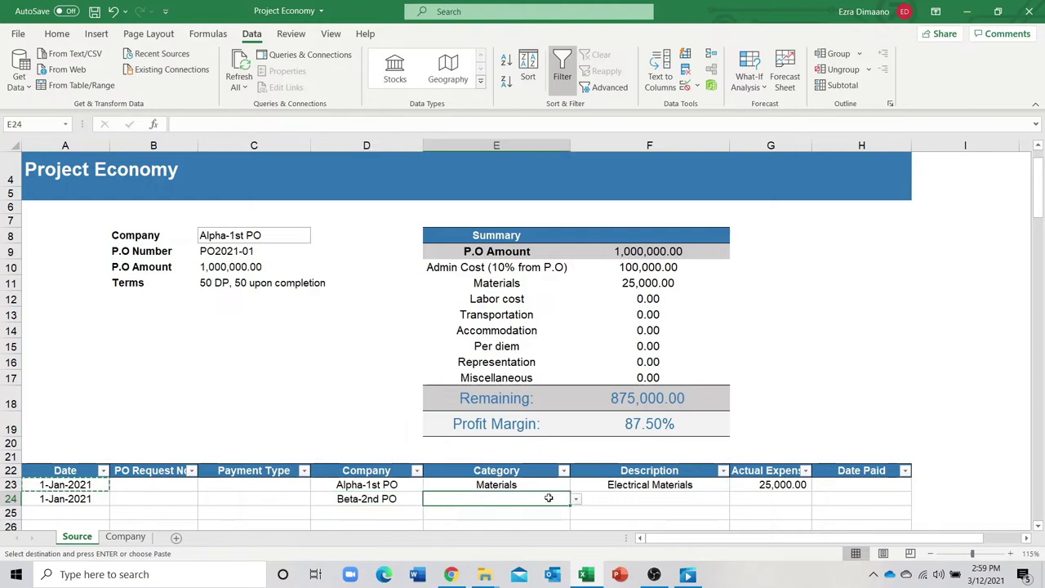
{"action": "left_click", "coordinate": [576, 499]}
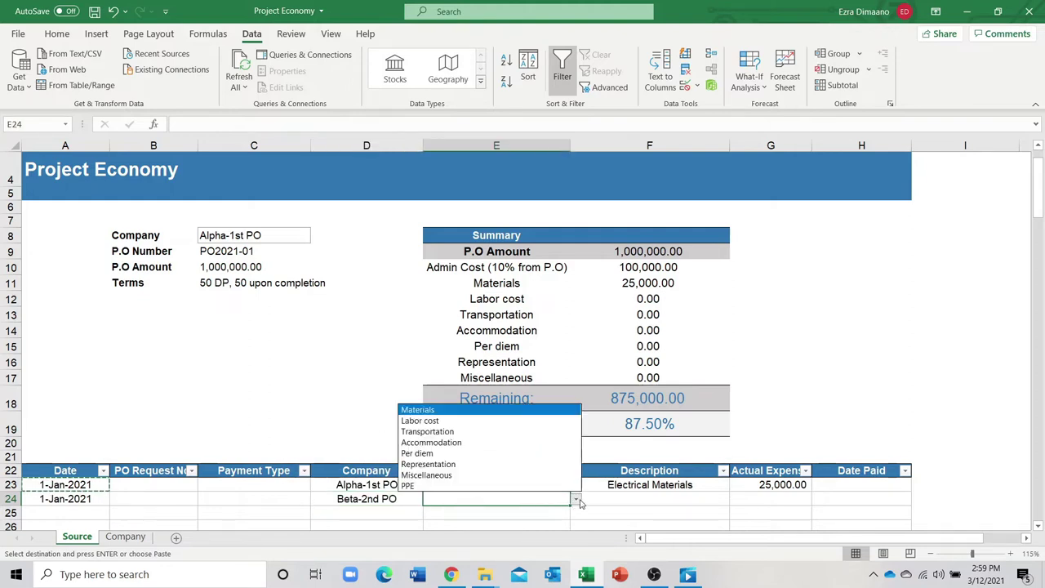
{"action": "left_click", "coordinate": [496, 433]}
Enter the description Car rental in cell F24 and an actual expense of 2,500 in cell G24.
{"action": "left_click", "coordinate": [620, 499]}
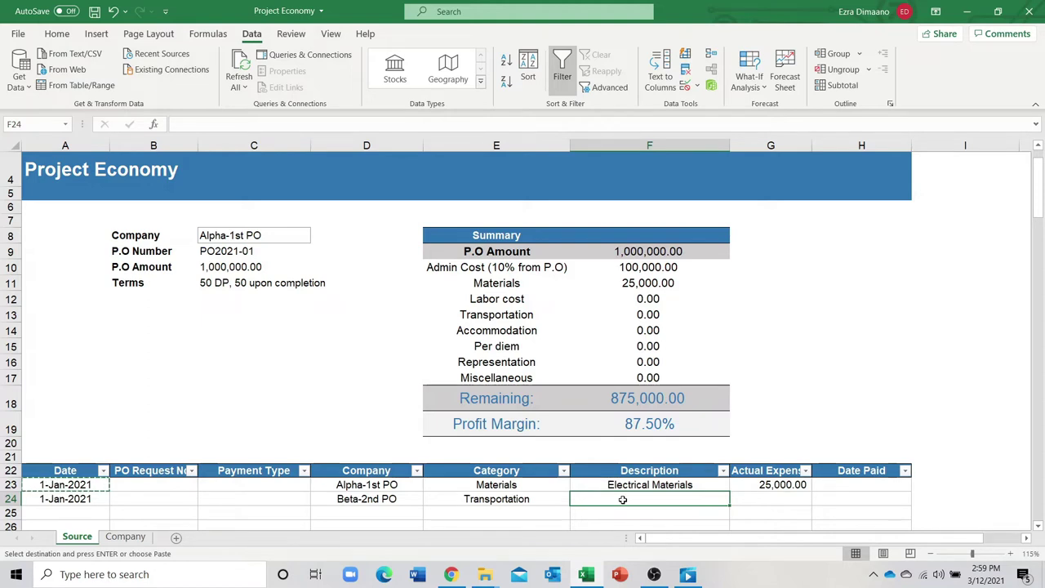
{"action": "type", "text": "Car r"}
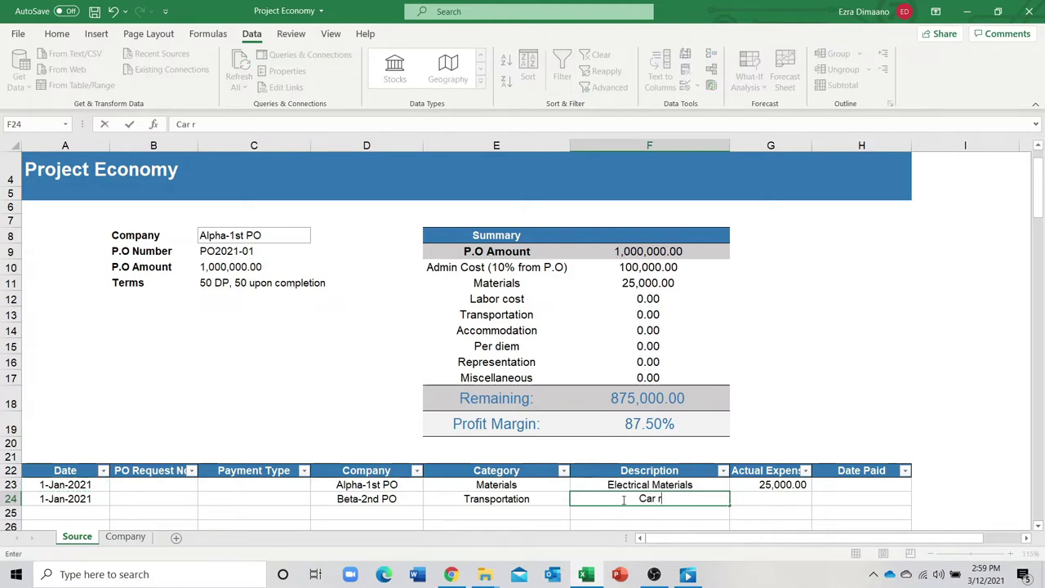
{"action": "type", "text": "ental"}
{"action": "key", "text": "Tab"}
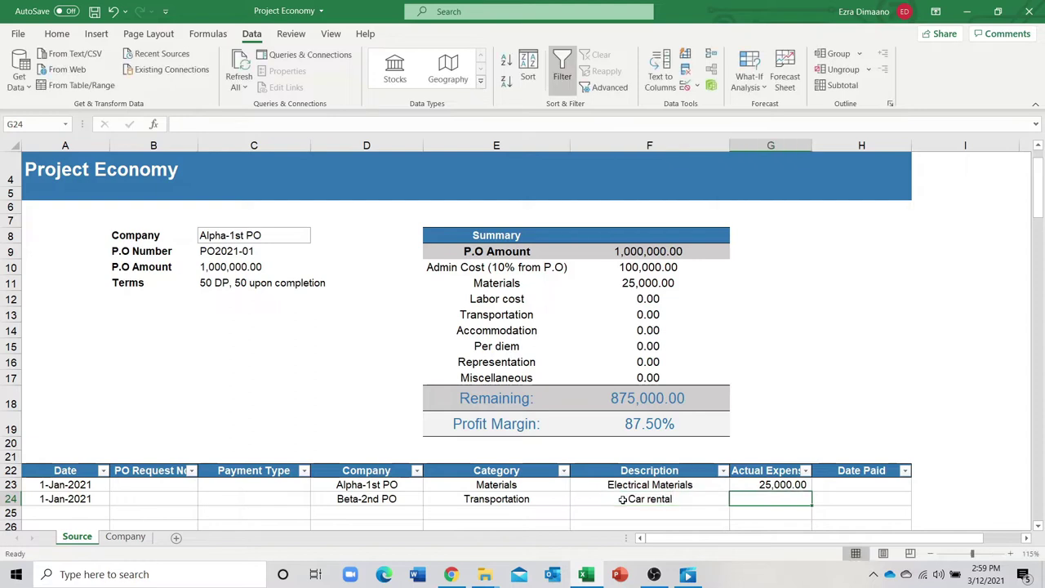
{"action": "type", "text": "250"}
{"action": "key", "text": "Return"}
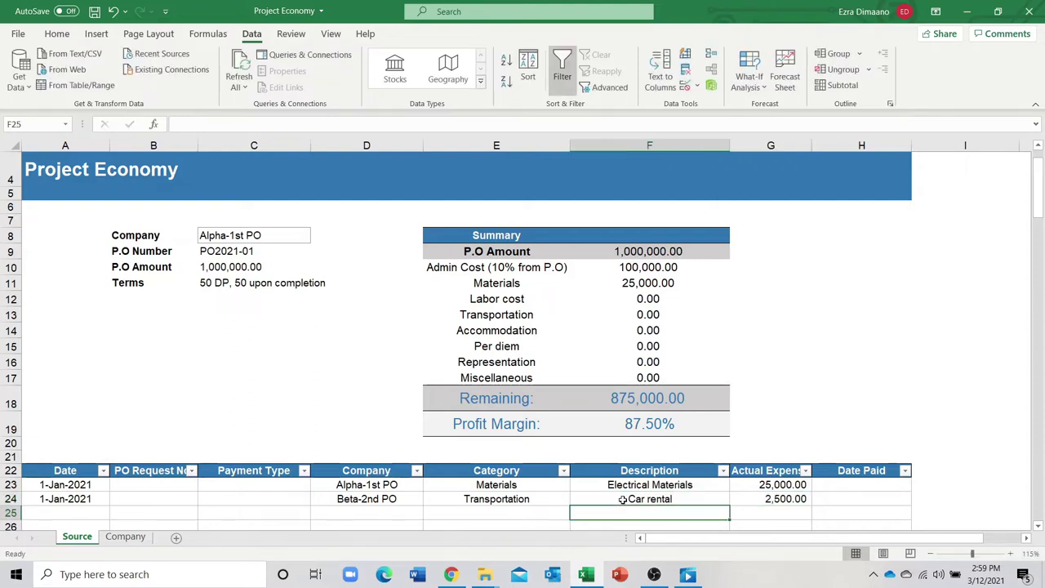
Switch the project summary to Beta-2nd PO in the company cell C8.
{"action": "left_click", "coordinate": [296, 237]}
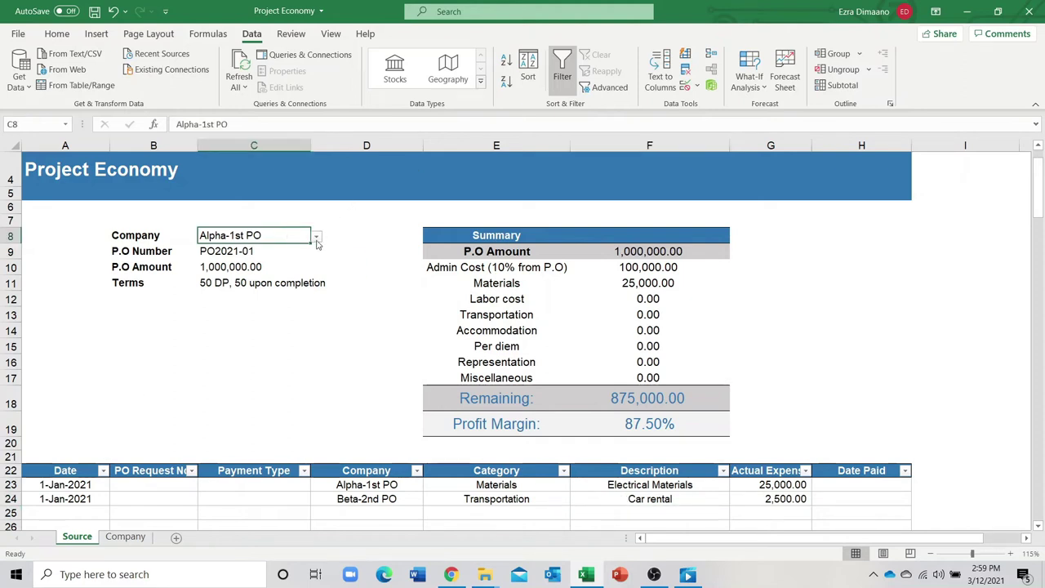
{"action": "left_click", "coordinate": [317, 241]}
{"action": "left_click", "coordinate": [298, 262]}
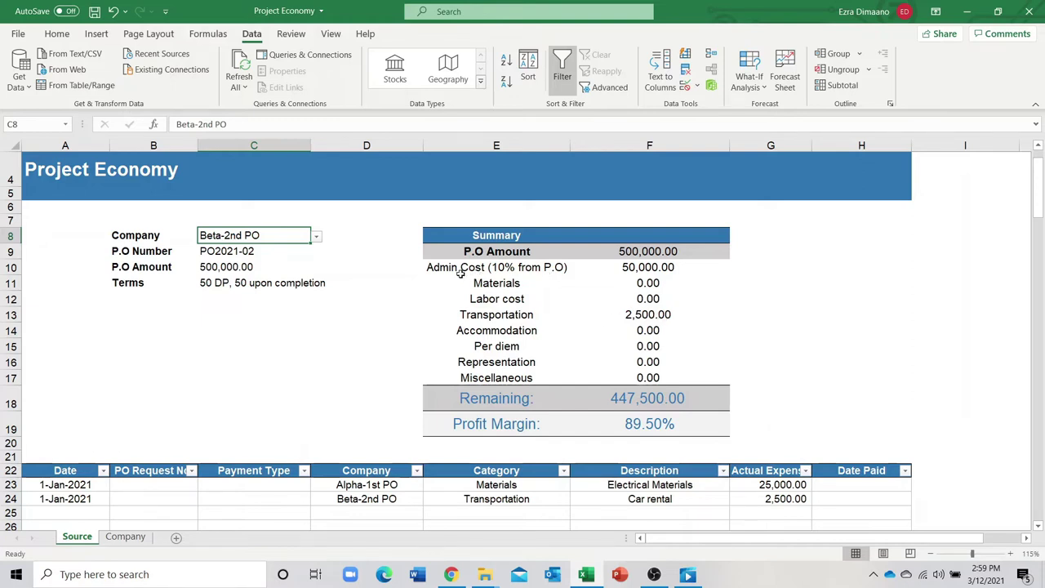
Examine the Admin Cost label in cell E10 and its formula in cell F10, leaving both as they are.
{"action": "double_click", "coordinate": [506, 268]}
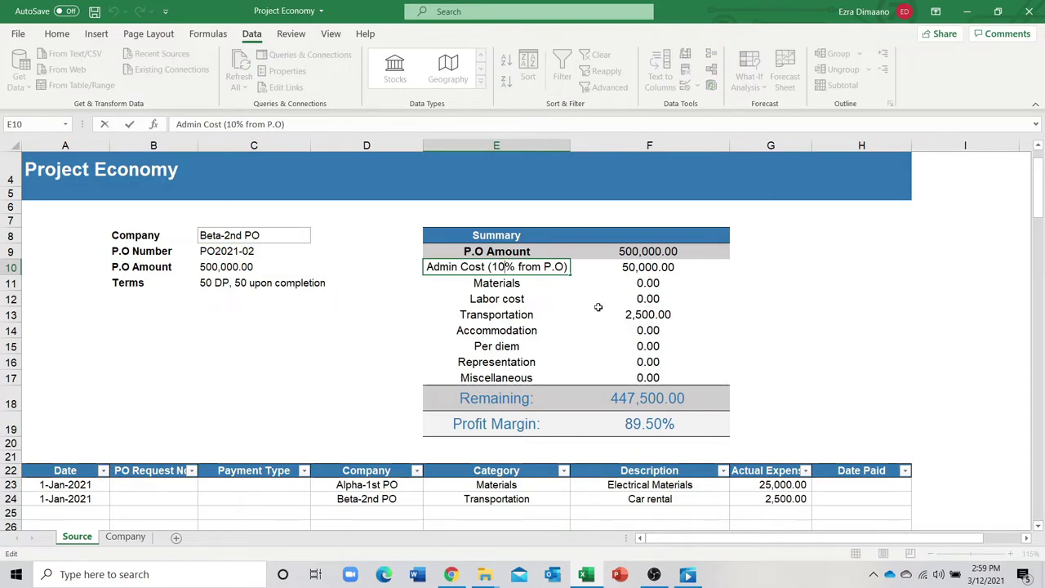
{"action": "left_click", "coordinate": [848, 304]}
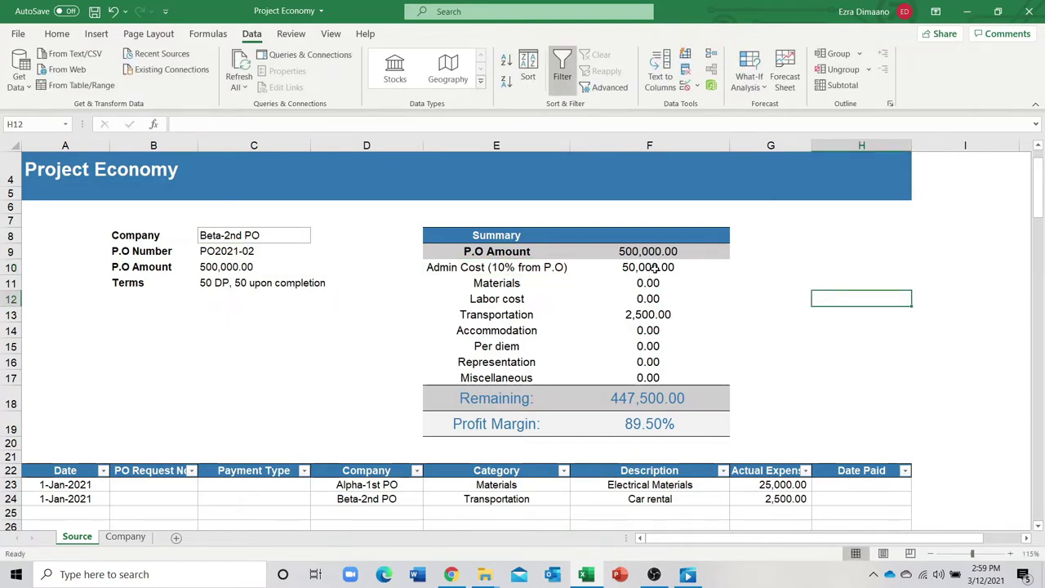
{"action": "left_click", "coordinate": [655, 267]}
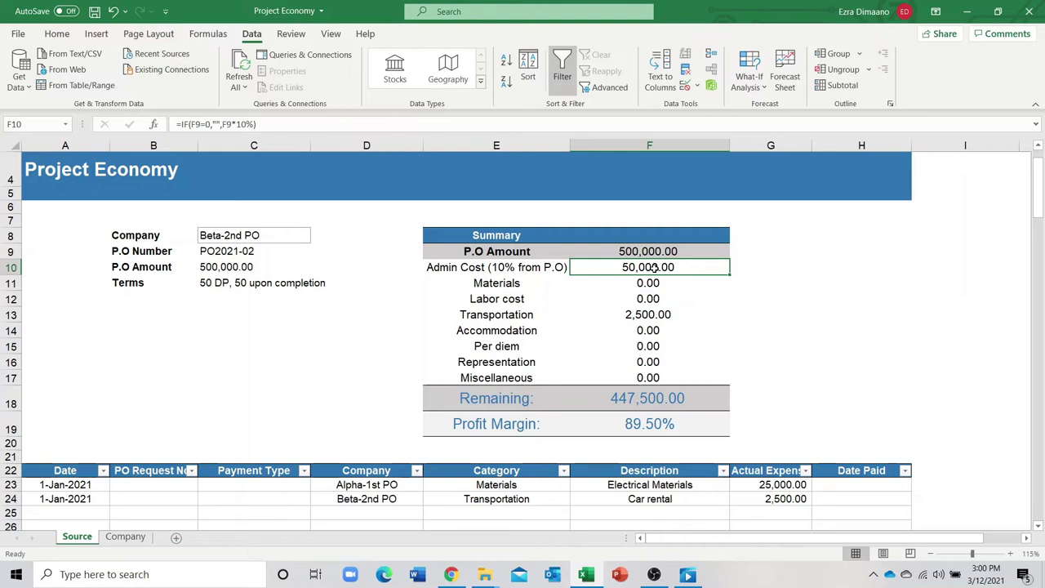
{"action": "double_click", "coordinate": [654, 268]}
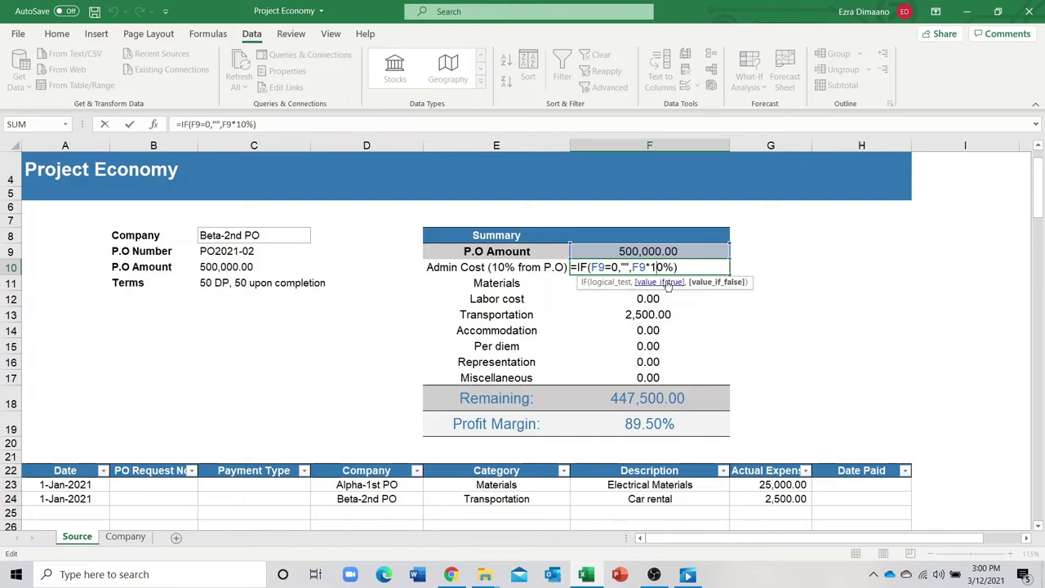
{"action": "key", "text": "Return"}
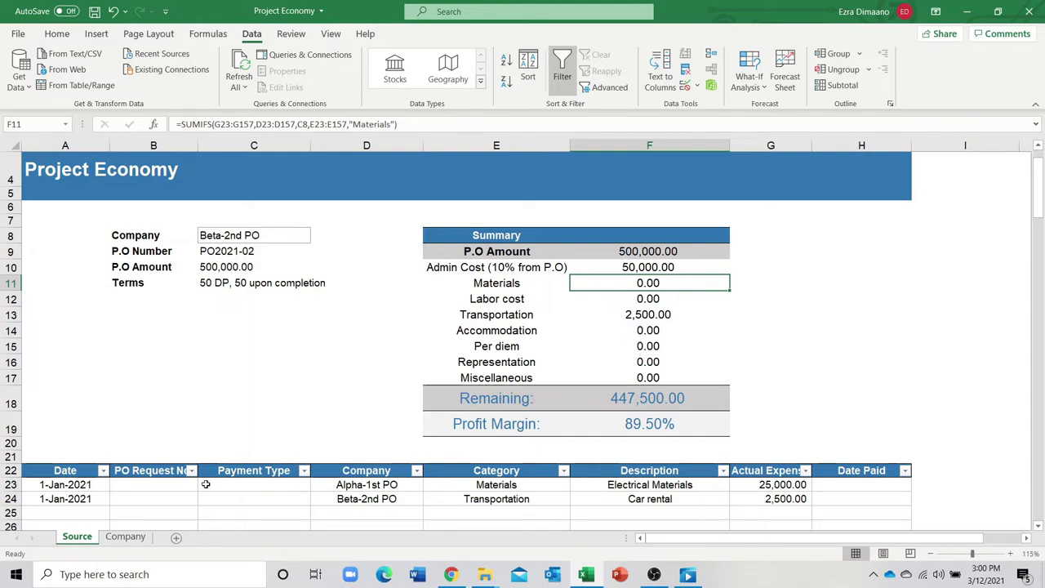
Enter the date 2-Feb-2021 for the third expense row in cell A25.
{"action": "scroll", "coordinate": [249, 468], "scroll_direction": "down", "scroll_amount": 1}
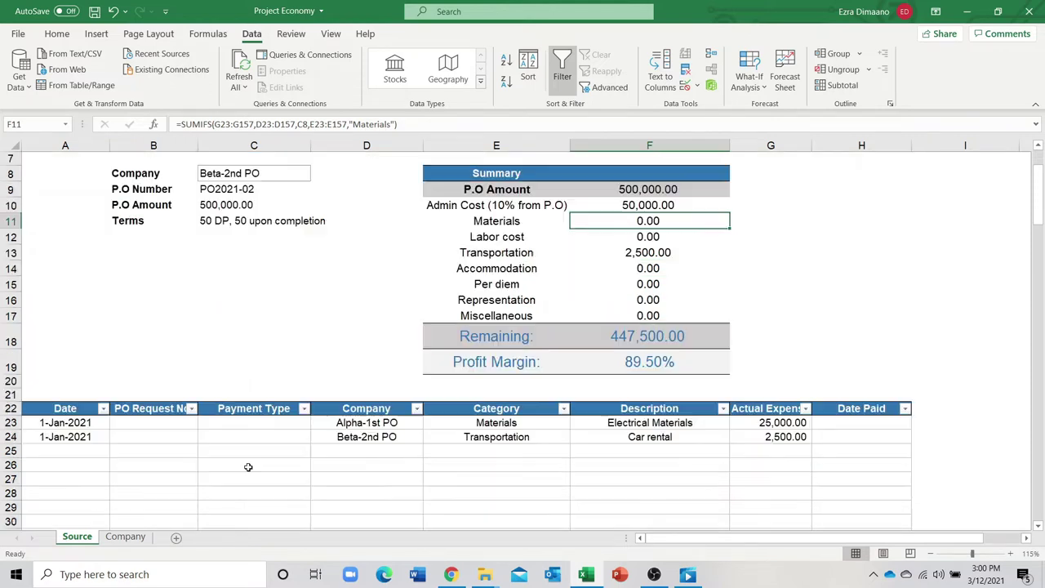
{"action": "left_click", "coordinate": [73, 451]}
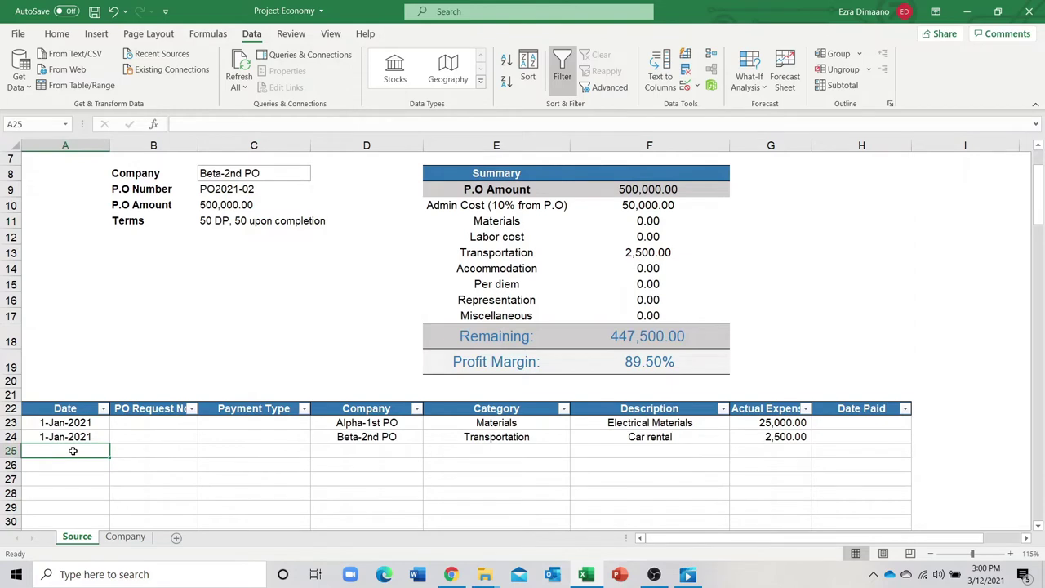
{"action": "type", "text": "2-2"}
{"action": "key", "text": "Tab"}
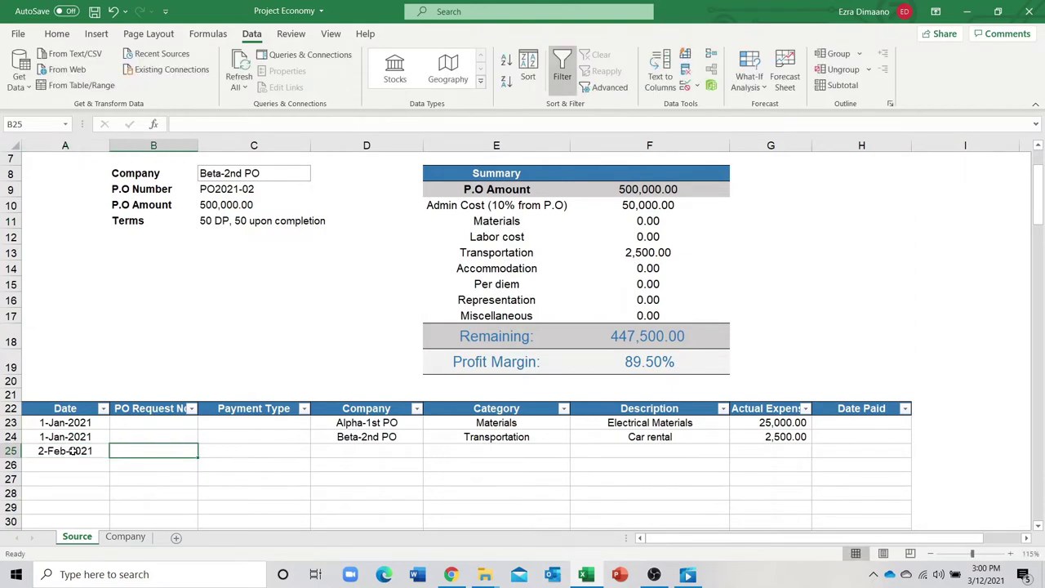
Choose Alpha-1st PO as the company in cell D25 and Labor cost as the category in cell E25.
{"action": "key", "text": "Tab"}
{"action": "key", "text": "Tab"}
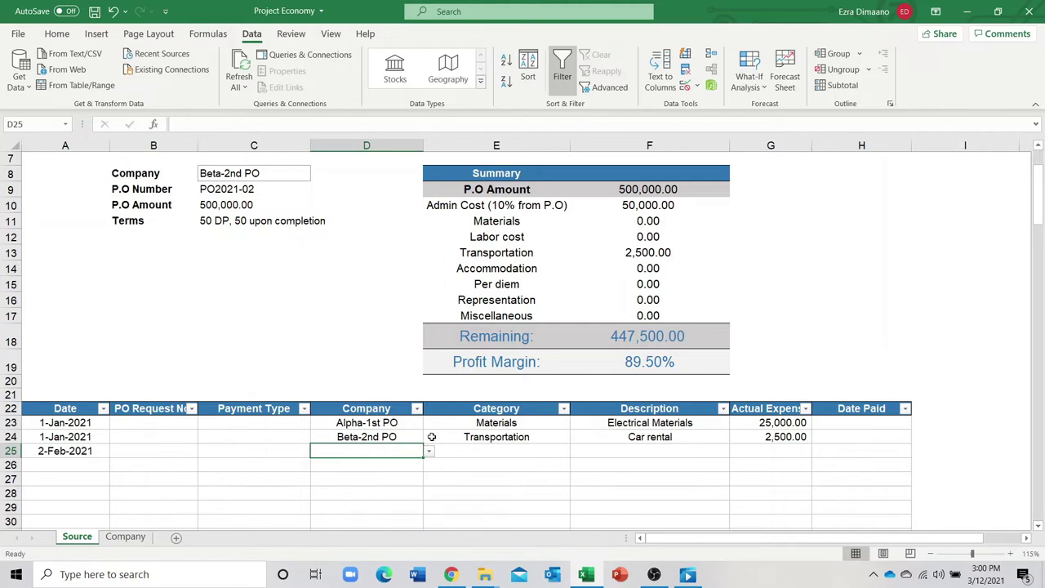
{"action": "left_click", "coordinate": [430, 455]}
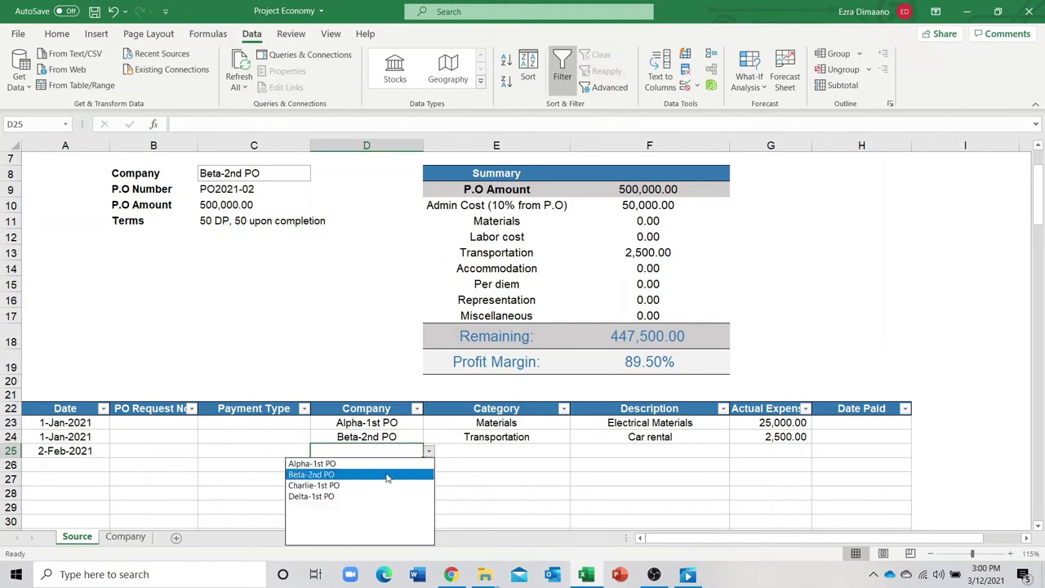
{"action": "left_click", "coordinate": [359, 463]}
{"action": "left_click", "coordinate": [486, 449]}
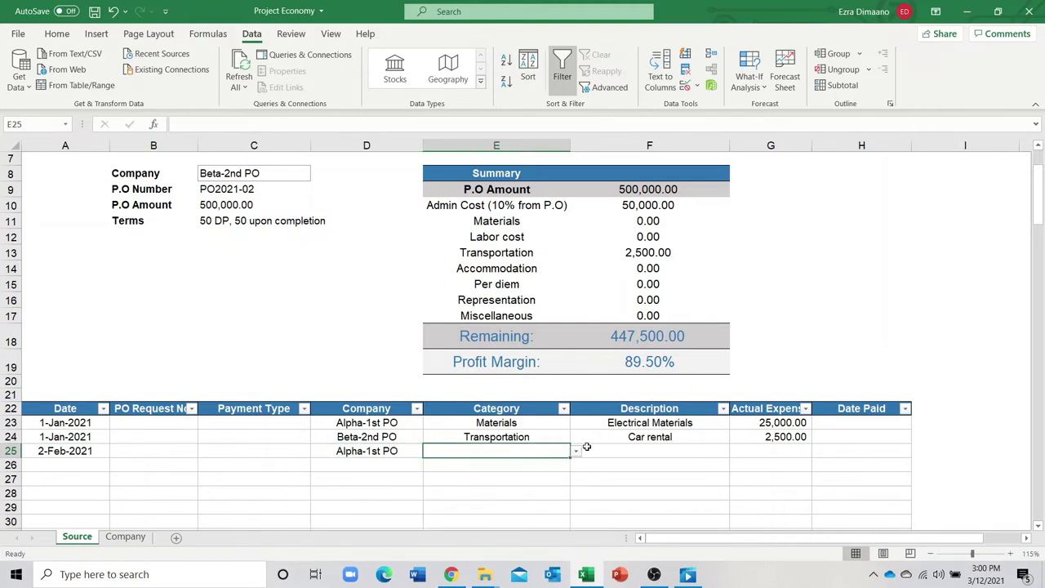
{"action": "left_click", "coordinate": [576, 454]}
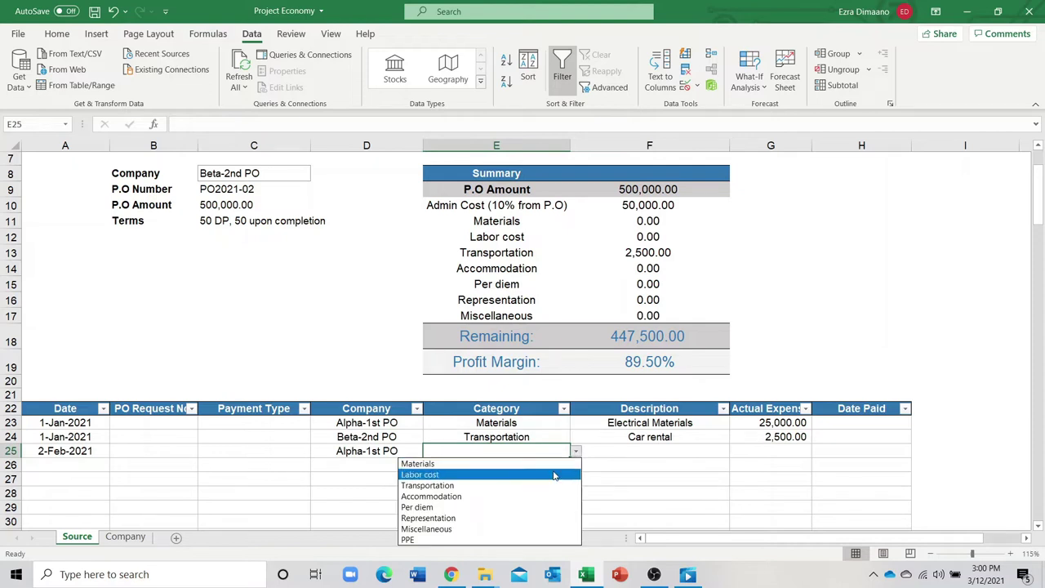
{"action": "left_click", "coordinate": [553, 475]}
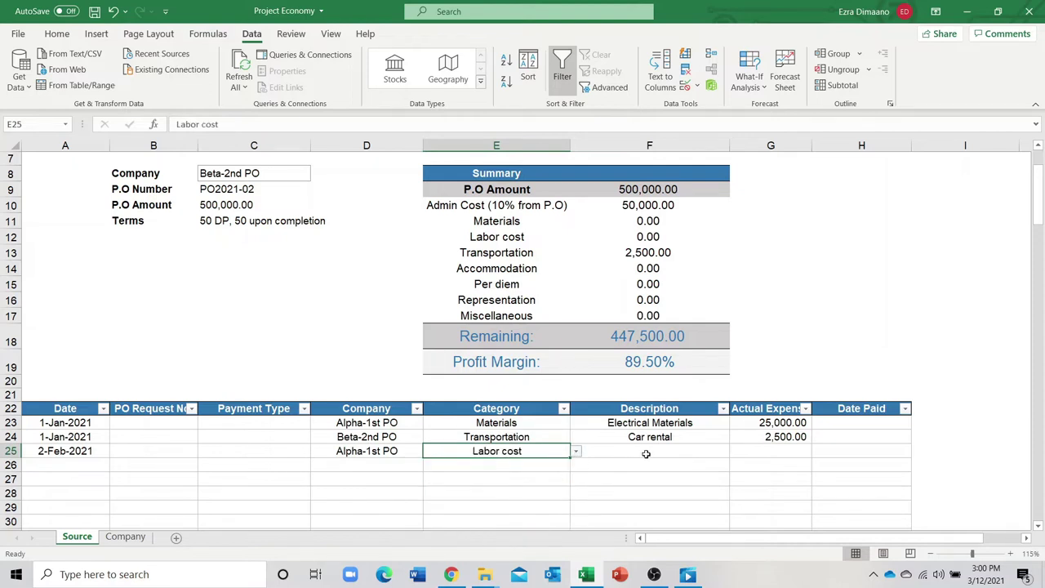
Enter the description Salary in cell F25 and an actual expense of 5,000 in cell G25.
{"action": "left_click", "coordinate": [646, 452]}
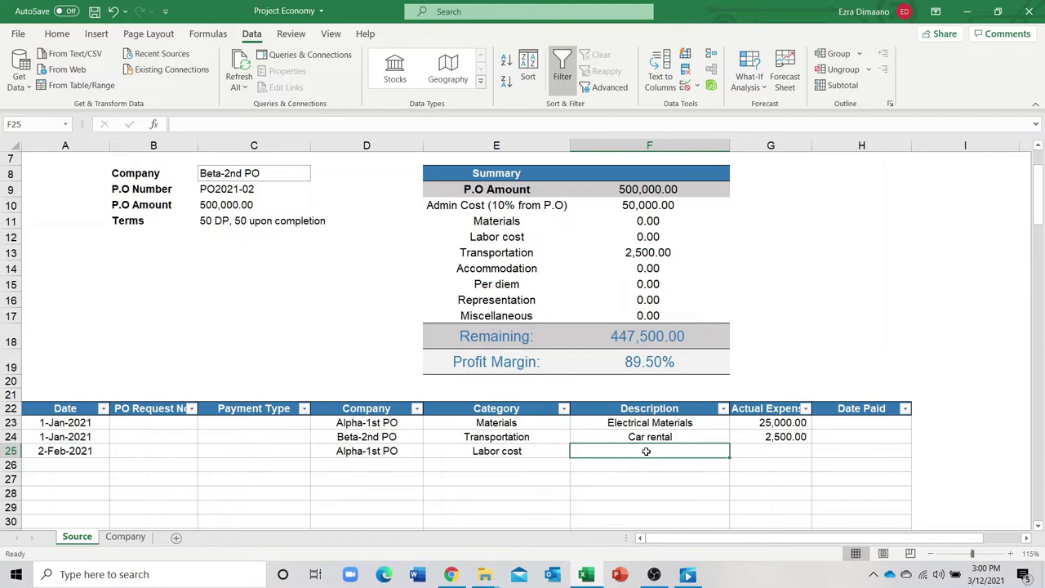
{"action": "type", "text": "Salar"}
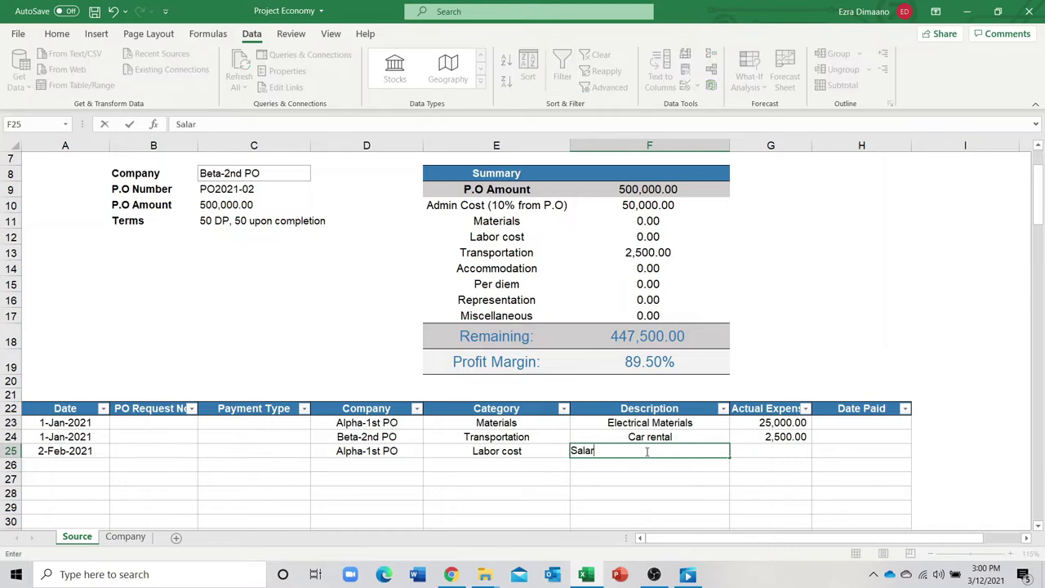
{"action": "type", "text": "ty"}
{"action": "key", "text": "Tab"}
{"action": "type", "text": "5"}
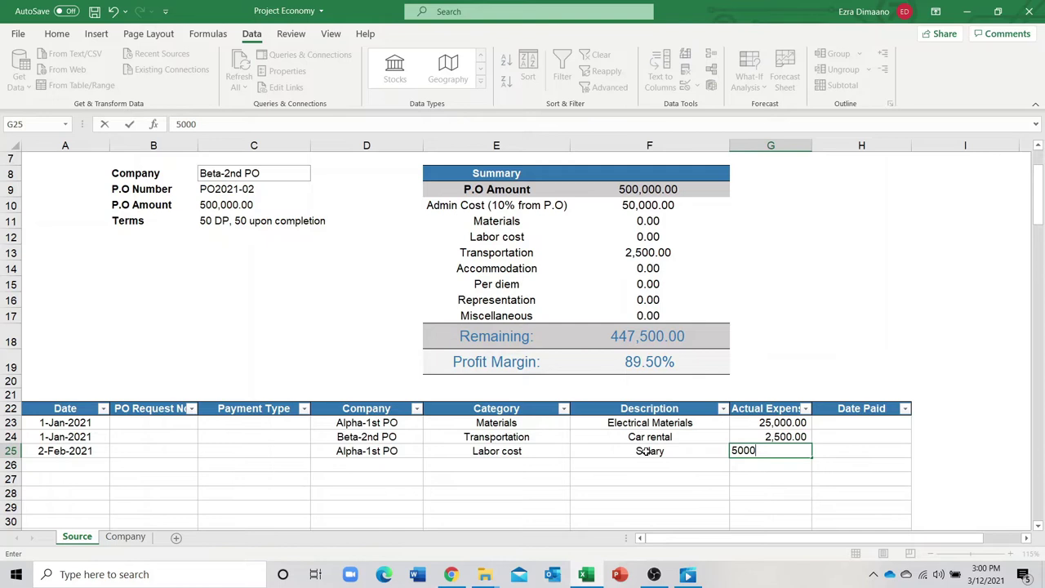
{"action": "key", "text": "Return"}
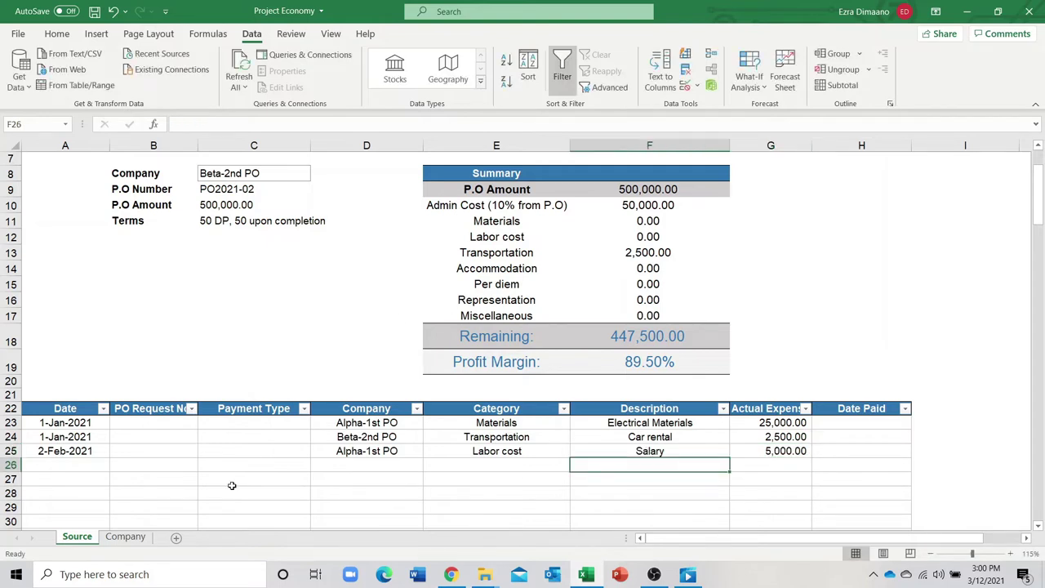
Set the company in cell C8 to Alpha-1st PO so the summary covers that project.
{"action": "left_click", "coordinate": [300, 175]}
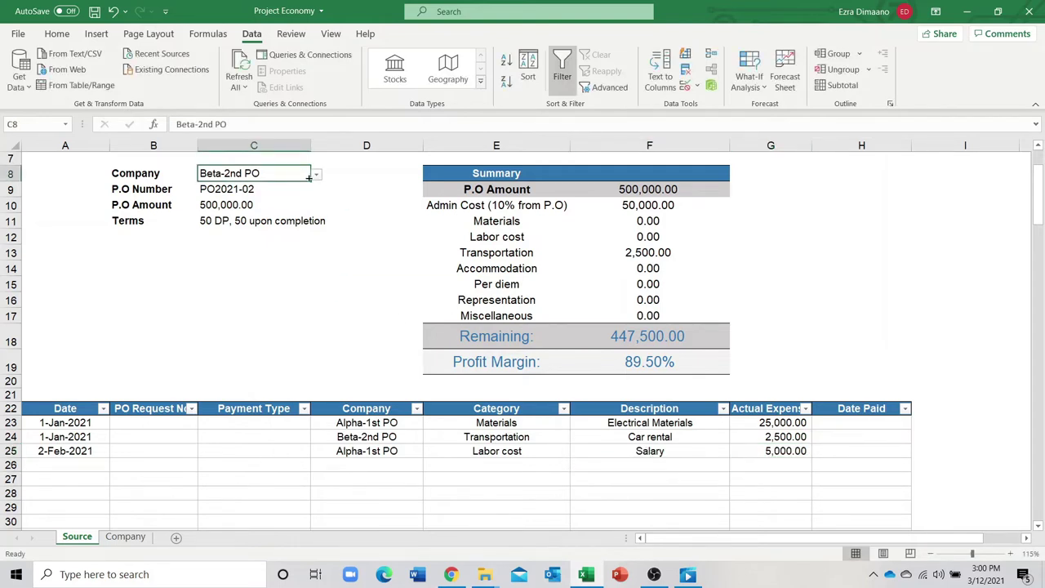
{"action": "left_click", "coordinate": [316, 174]}
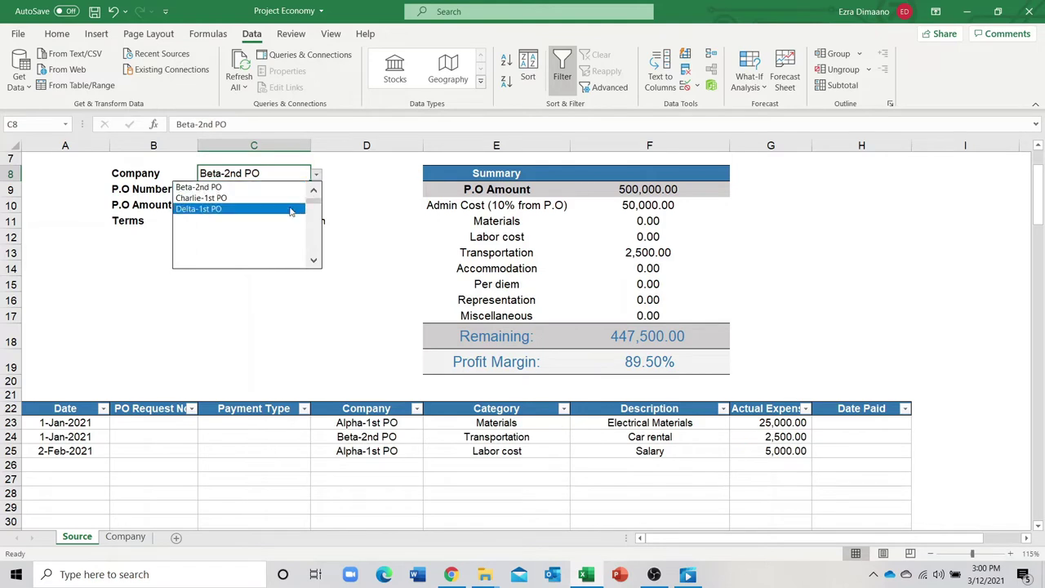
{"action": "left_click", "coordinate": [312, 192]}
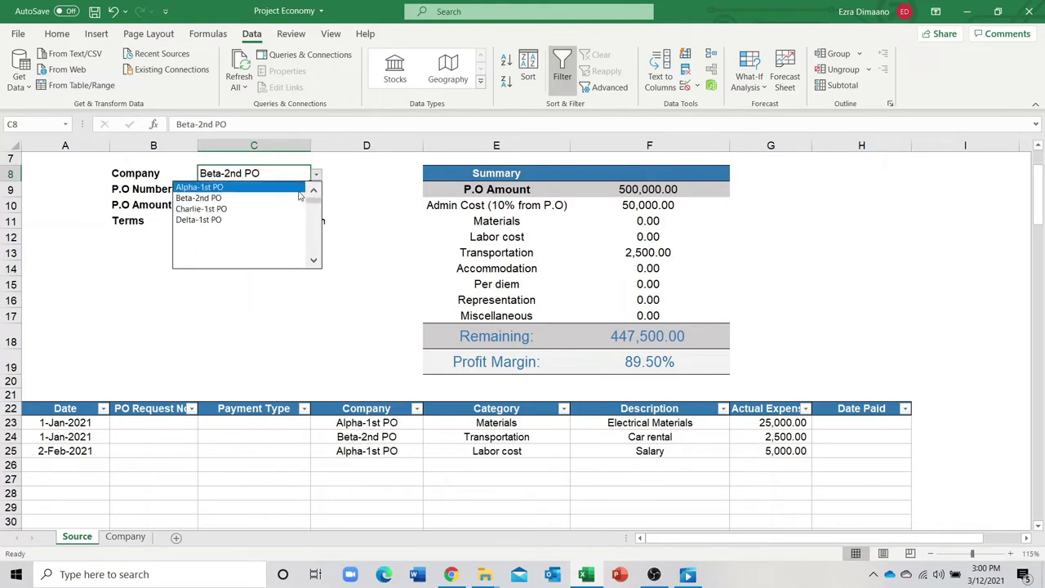
{"action": "left_click", "coordinate": [299, 188]}
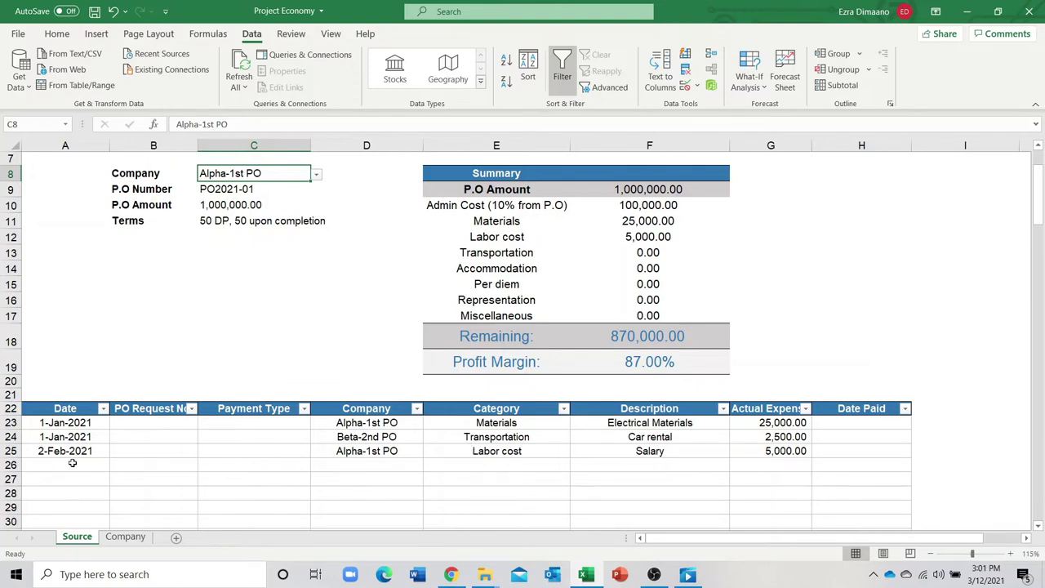
{"action": "scroll", "coordinate": [70, 482], "scroll_direction": "down", "scroll_amount": 1}
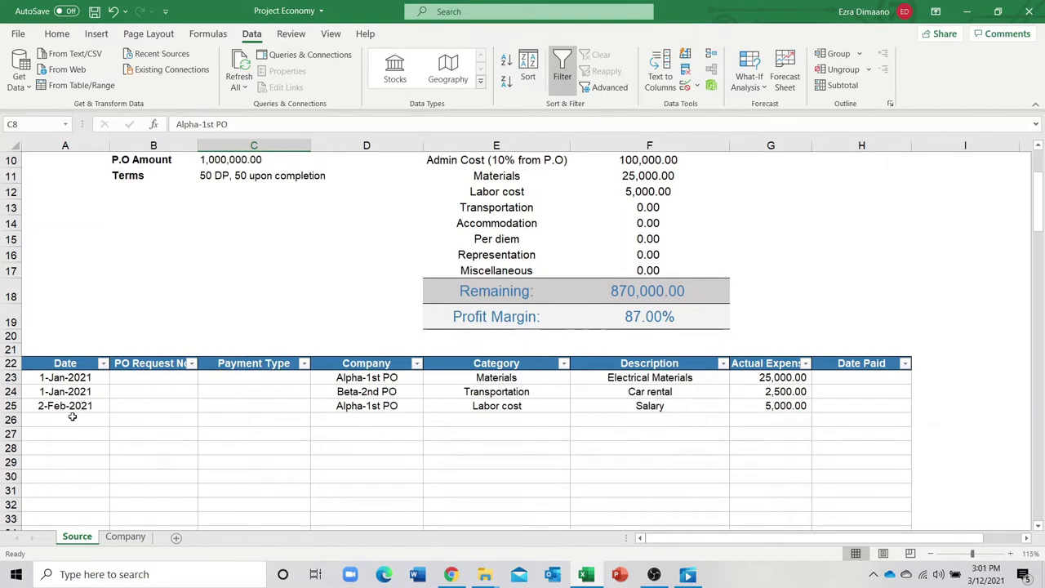
{"action": "left_click", "coordinate": [367, 380]}
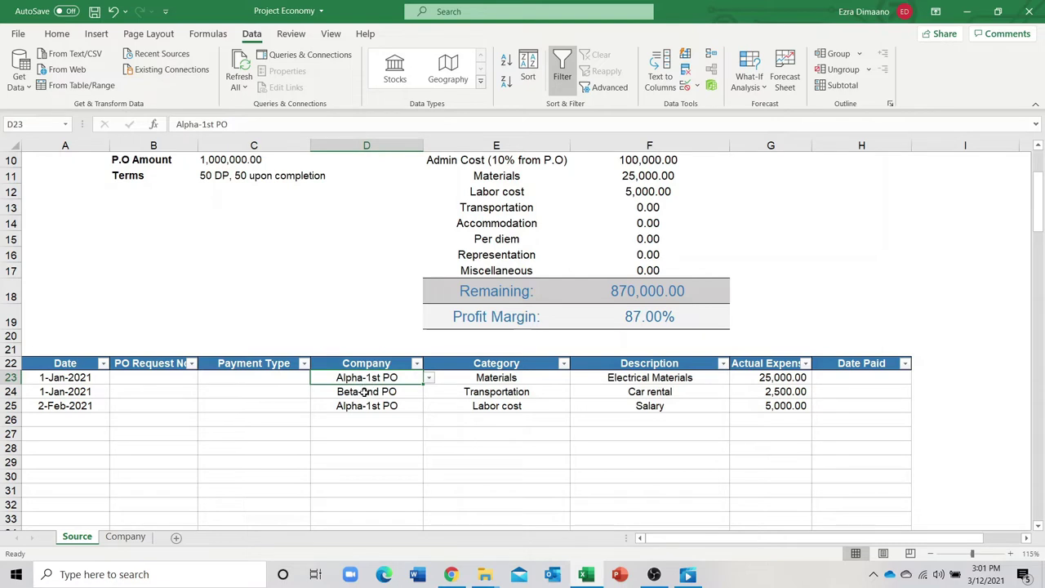
{"action": "left_click", "coordinate": [371, 405]}
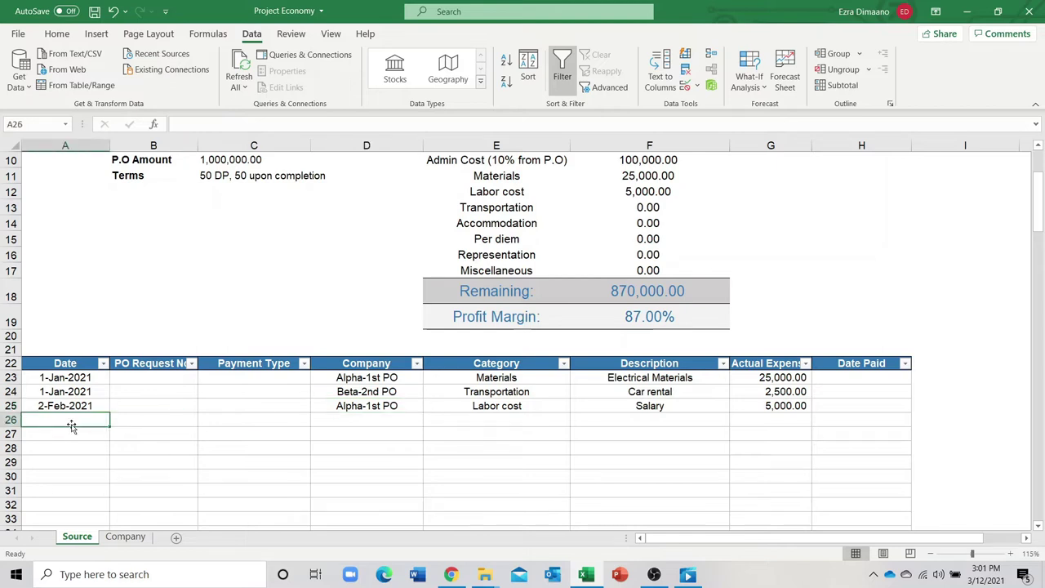
Enter the date 2-Feb-2021 in cell A26 and set the company in cell D26 to Alpha-1st PO.
{"action": "scroll", "coordinate": [270, 417], "scroll_direction": "up", "scroll_amount": 1}
{"action": "scroll", "coordinate": [273, 417], "scroll_direction": "up", "scroll_amount": 1}
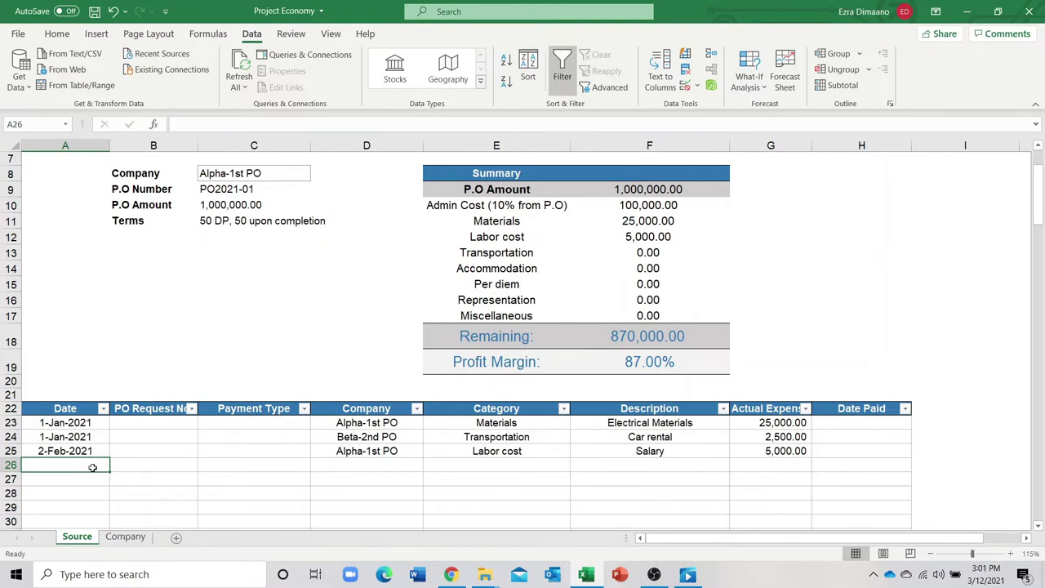
{"action": "type", "text": "2-"}
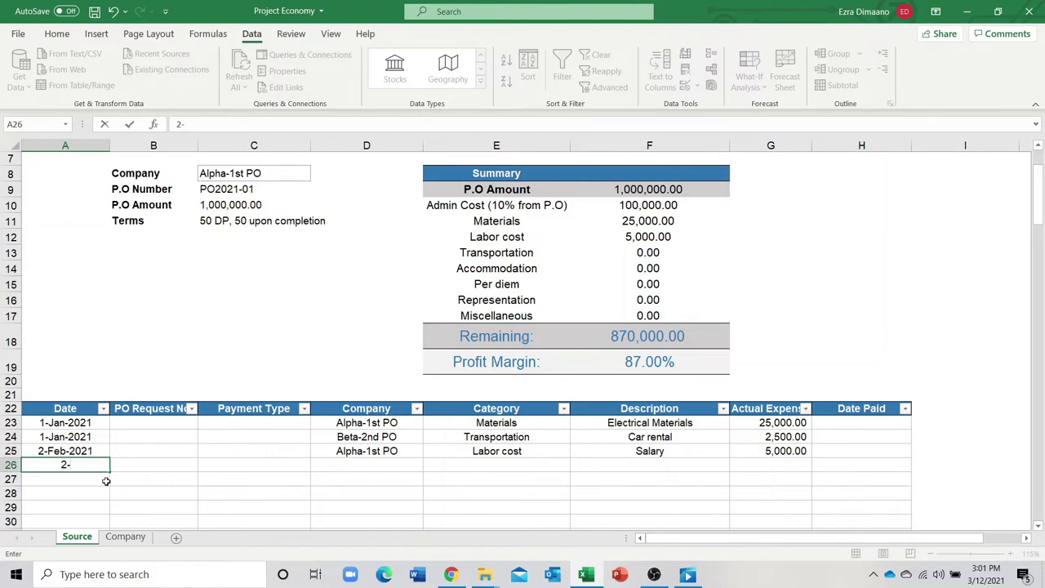
{"action": "type", "text": "Feb-2"}
{"action": "key", "text": "Tab"}
{"action": "key", "text": "Tab"}
{"action": "key", "text": "Tab"}
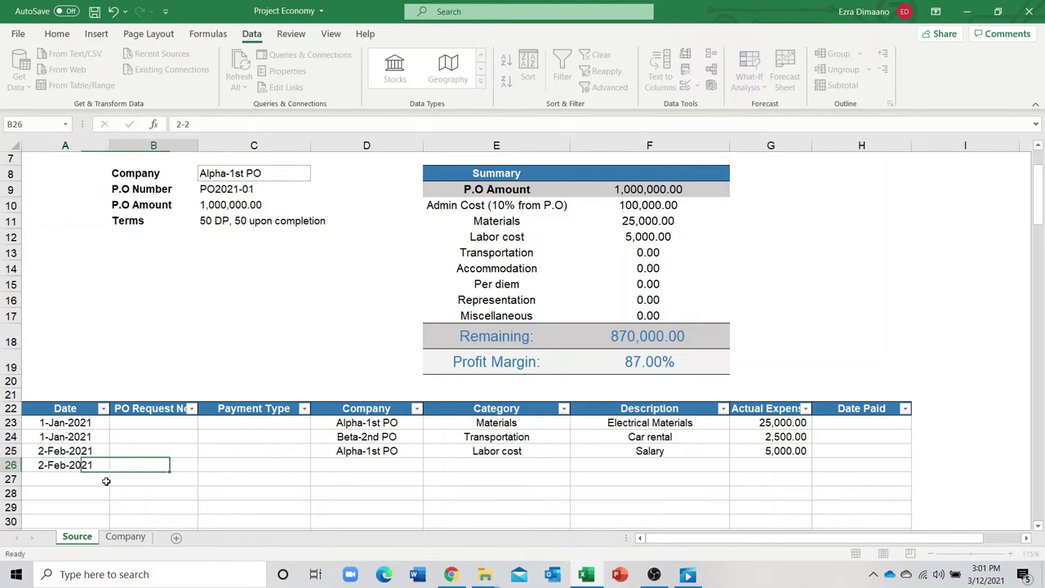
{"action": "type", "text": "alpha-1st PO"}
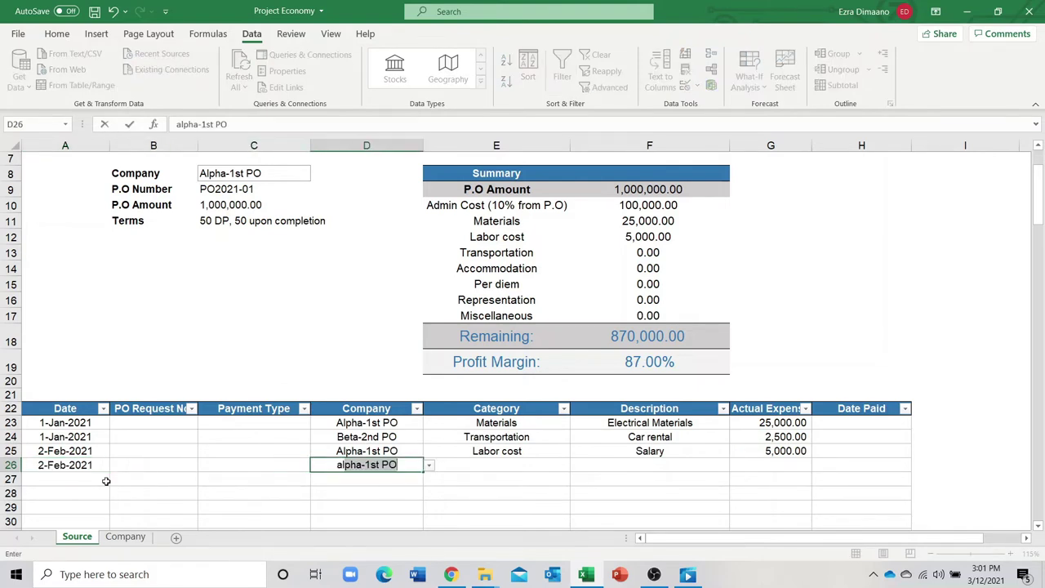
{"action": "key", "text": "Tab"}
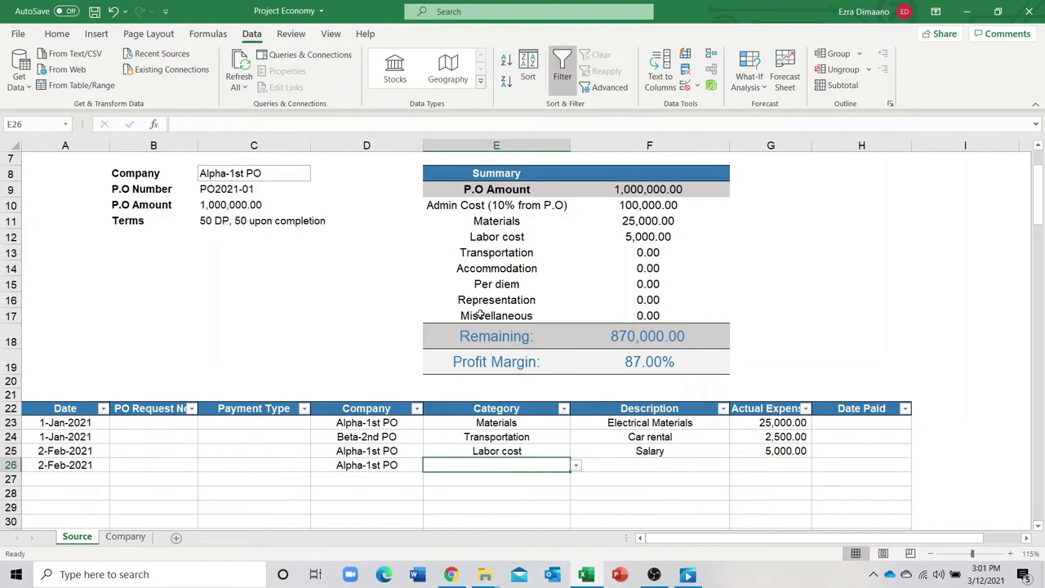
Choose Transportation as the category for the new expense in cell E26.
{"action": "left_click", "coordinate": [500, 254]}
{"action": "left_click", "coordinate": [527, 465]}
{"action": "left_click", "coordinate": [576, 466]}
{"action": "left_click", "coordinate": [529, 499]}
Enter the description Car rental in cell F26 and an actual expense of 7,000 in cell G26.
{"action": "left_click", "coordinate": [633, 466]}
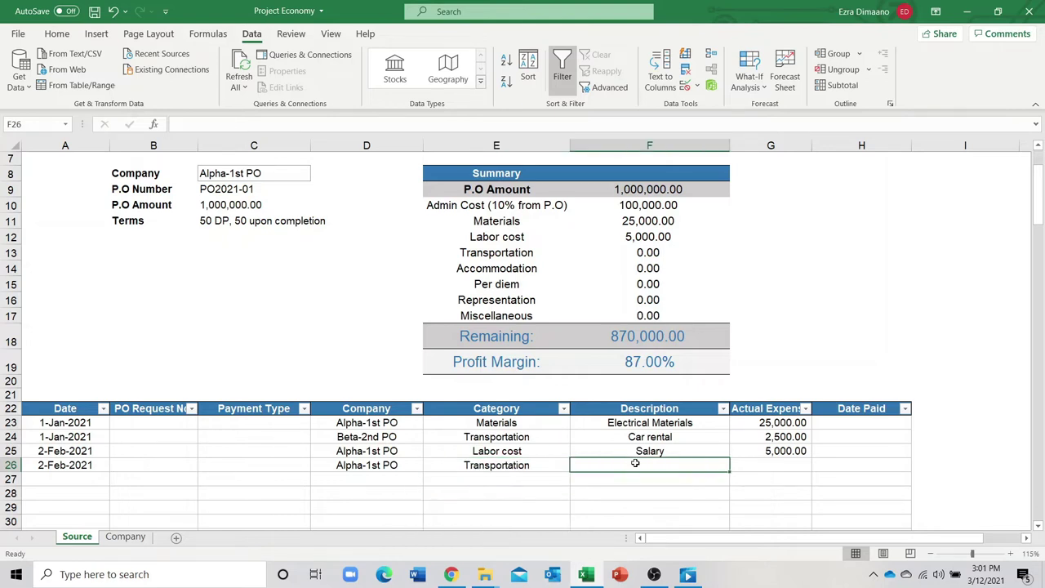
{"action": "type", "text": "Car rental"}
{"action": "key", "text": "Tab"}
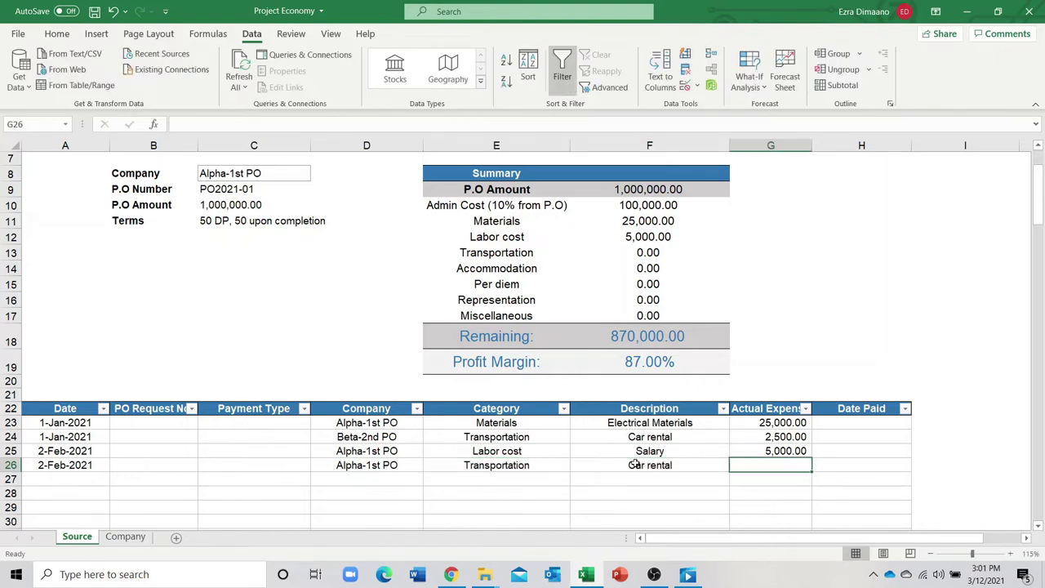
{"action": "type", "text": "7000"}
{"action": "key", "text": "Return"}
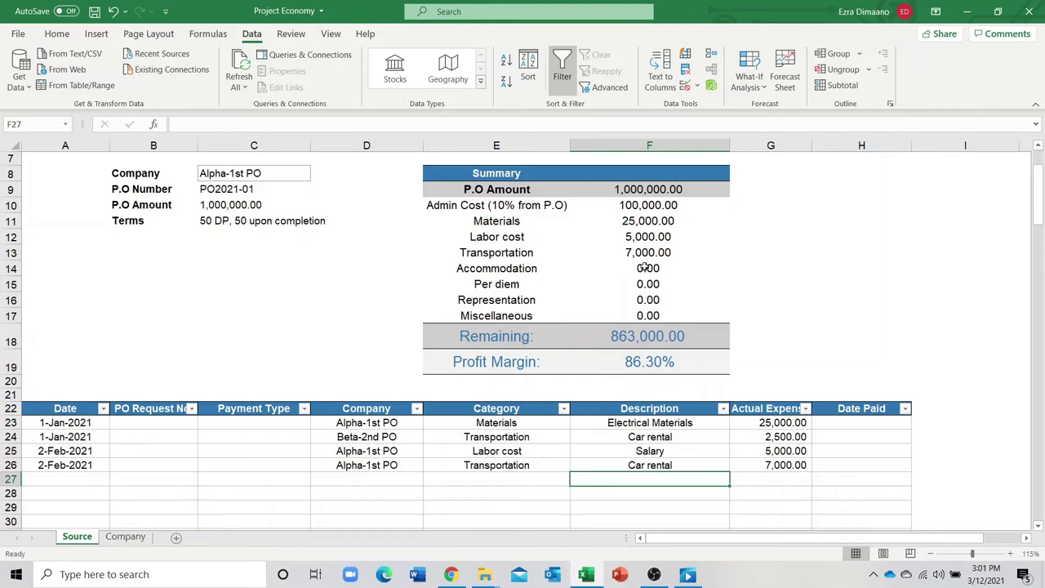
Enter the date 3-Feb-2021 in cell A27 and set the company in cell D27 to Beta-2nd PO.
{"action": "left_click", "coordinate": [67, 480]}
{"action": "type", "text": "2"}
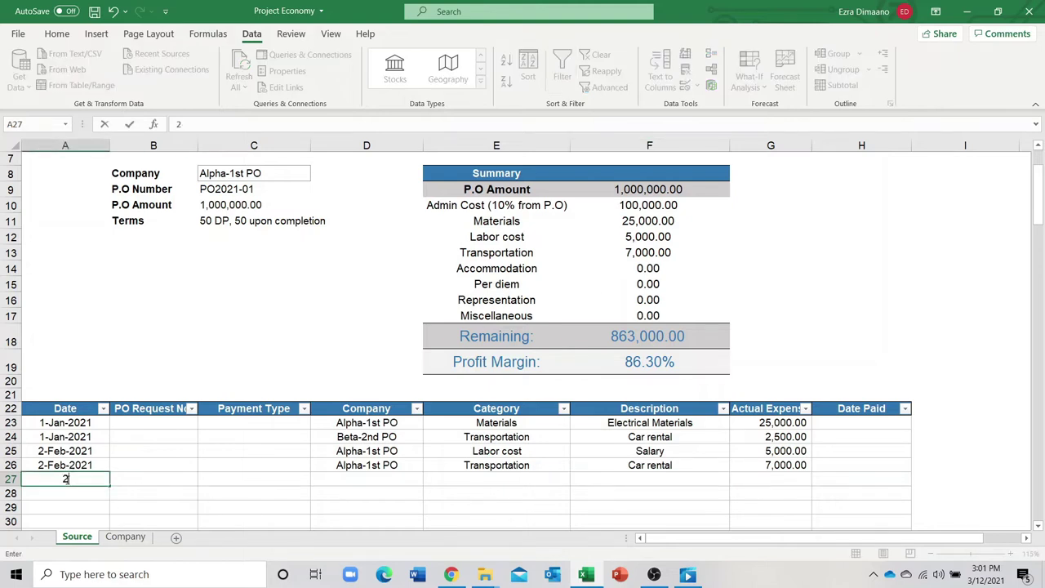
{"action": "type", "text": "-2"}
{"action": "key", "text": "BackSpace"}
{"action": "type", "text": "3"}
{"action": "key", "text": "Tab"}
{"action": "key", "text": "Tab"}
{"action": "key", "text": "Tab"}
{"action": "type", "text": "B"}
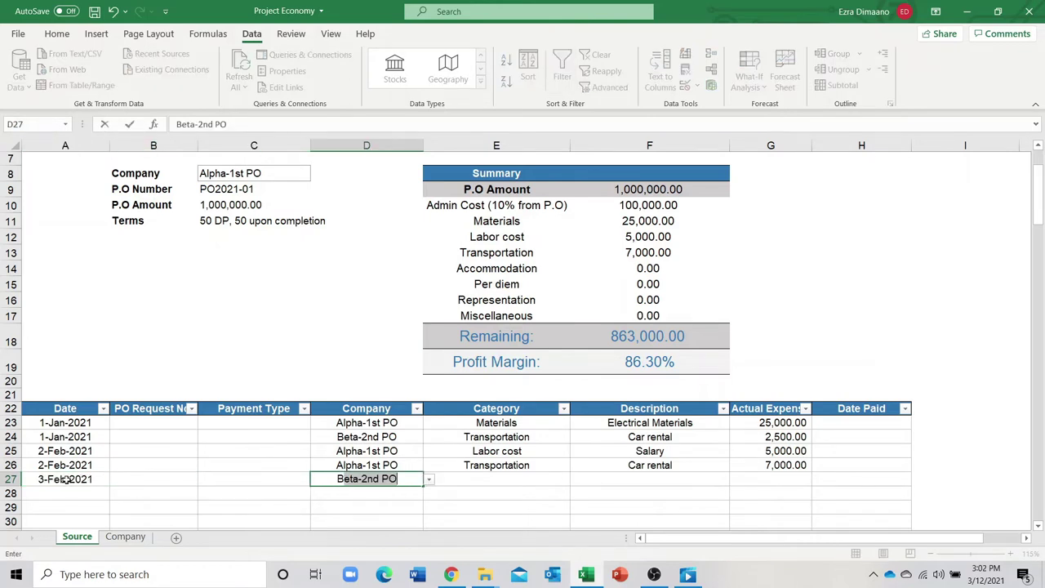
{"action": "key", "text": "Tab"}
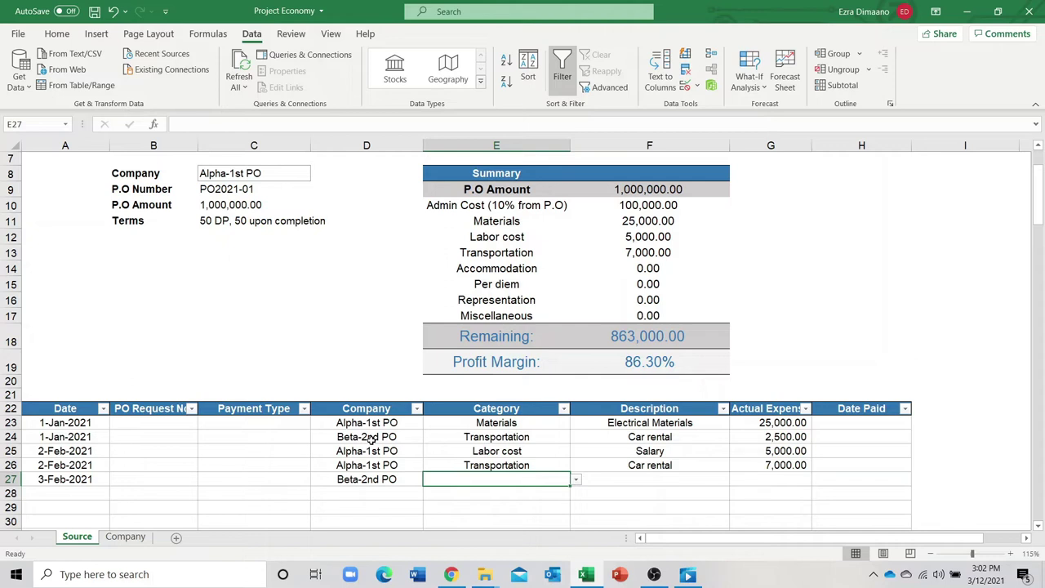
Complete the expense in row 27 with the category Accommodation, the description Hotel and an actual expense of 12,000.
{"action": "left_click", "coordinate": [576, 483]}
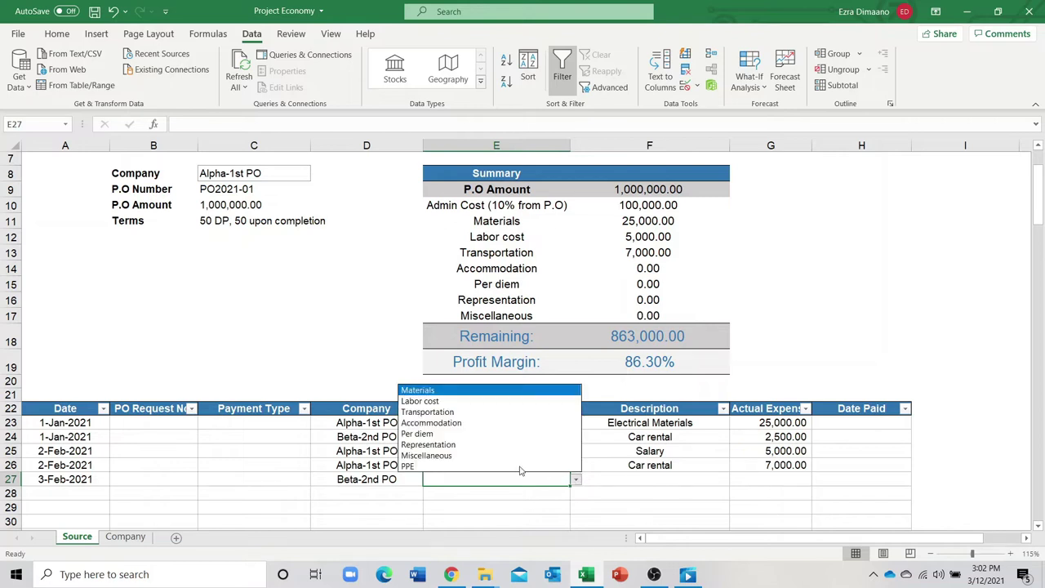
{"action": "left_click", "coordinate": [461, 423]}
{"action": "left_click", "coordinate": [663, 478]}
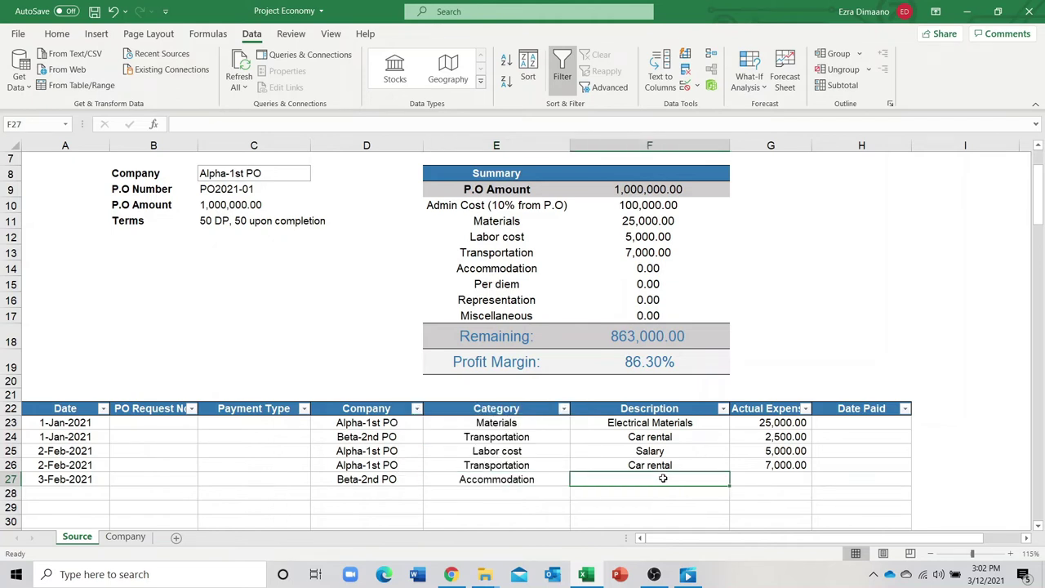
{"action": "type", "text": "Hotel"}
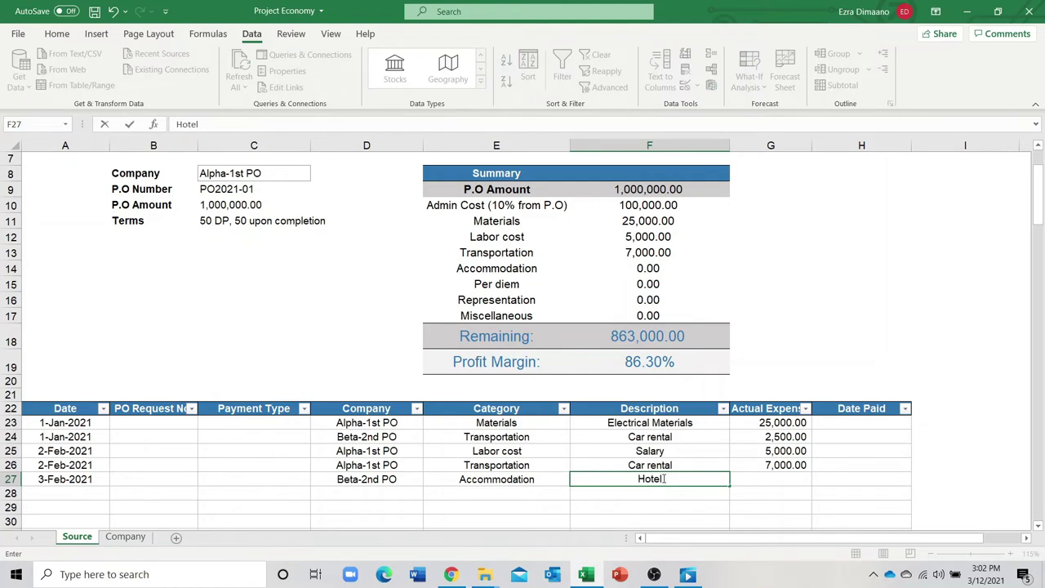
{"action": "key", "text": "Tab"}
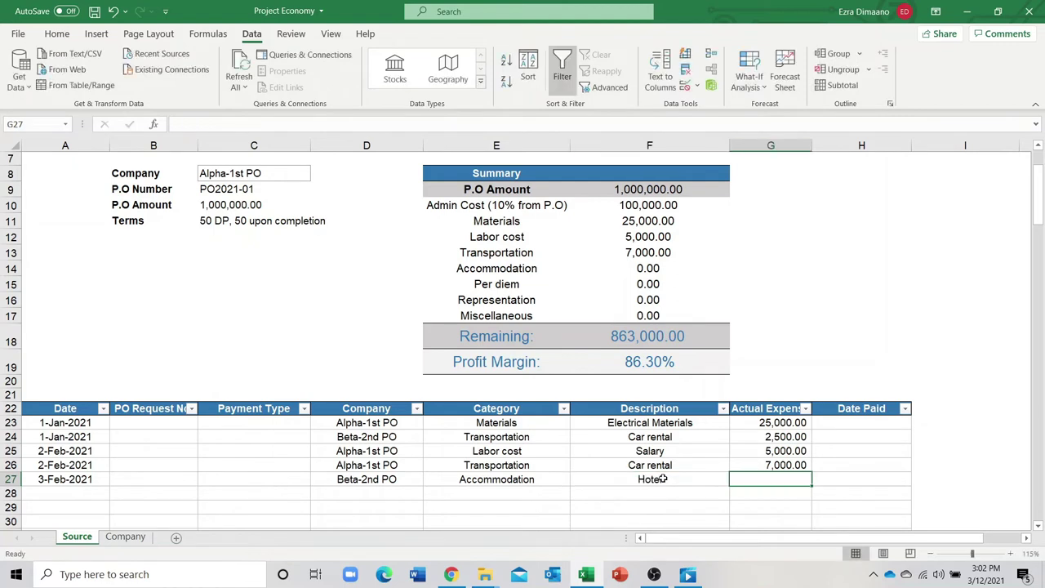
{"action": "type", "text": "1200"}
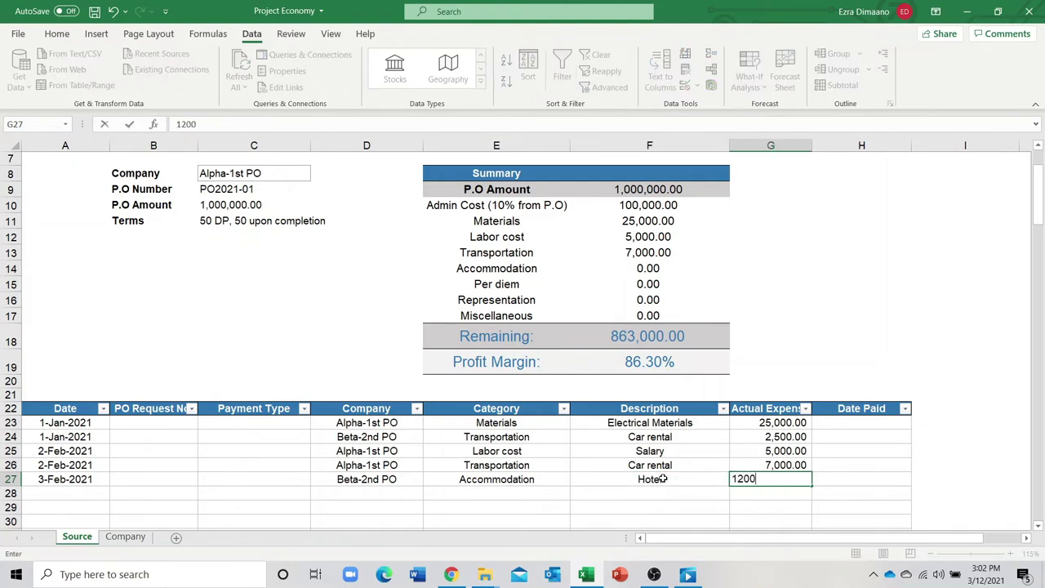
{"action": "key", "text": "Return"}
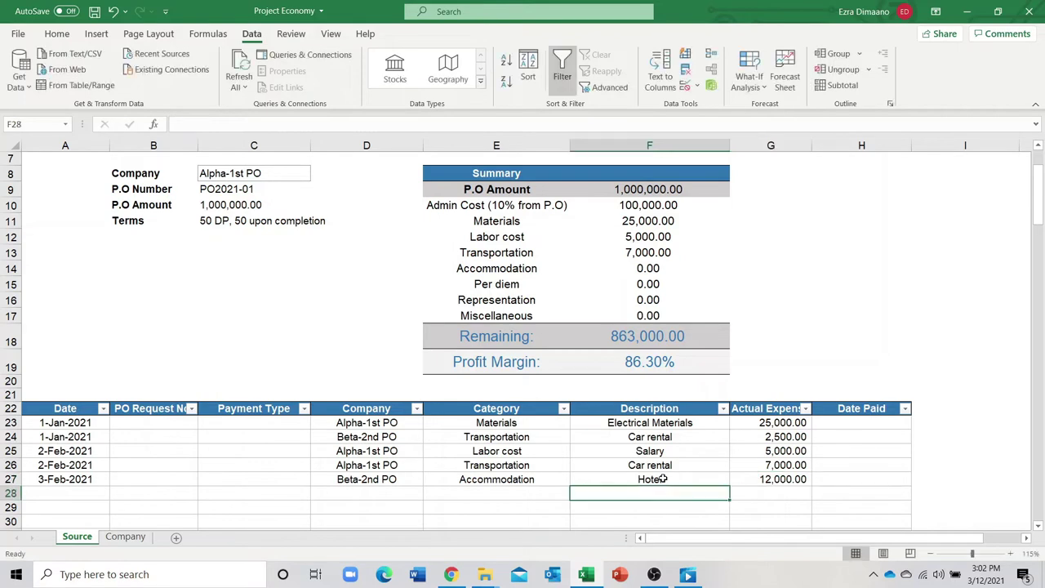
Switch the company in cell C8 to Beta-2nd PO to review its expense summary, and return it to Alpha-1st PO.
{"action": "left_click", "coordinate": [539, 278]}
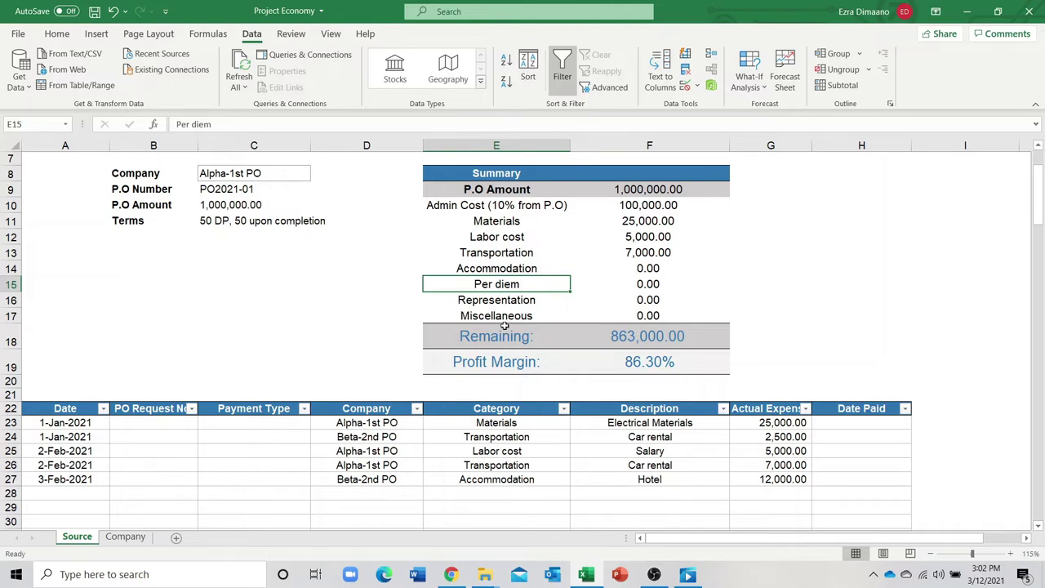
{"action": "left_click", "coordinate": [499, 267]}
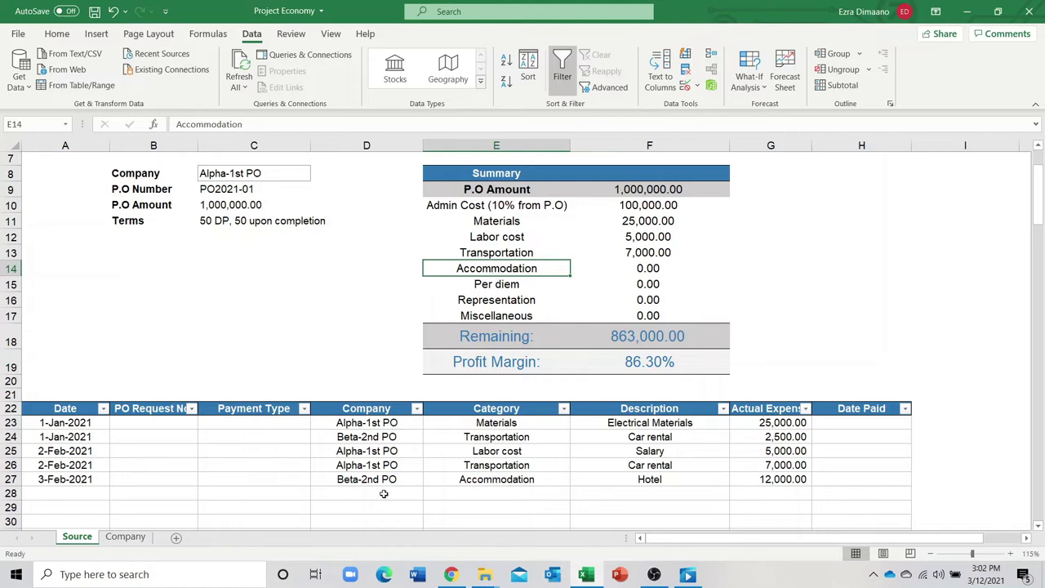
{"action": "left_click", "coordinate": [298, 173]}
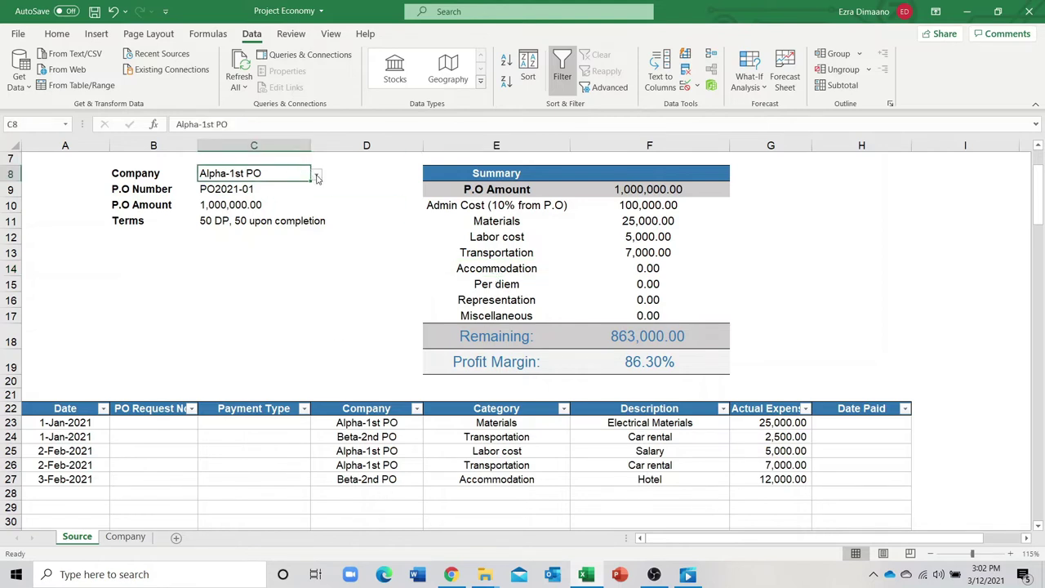
{"action": "left_click", "coordinate": [315, 175]}
{"action": "left_click", "coordinate": [283, 199]}
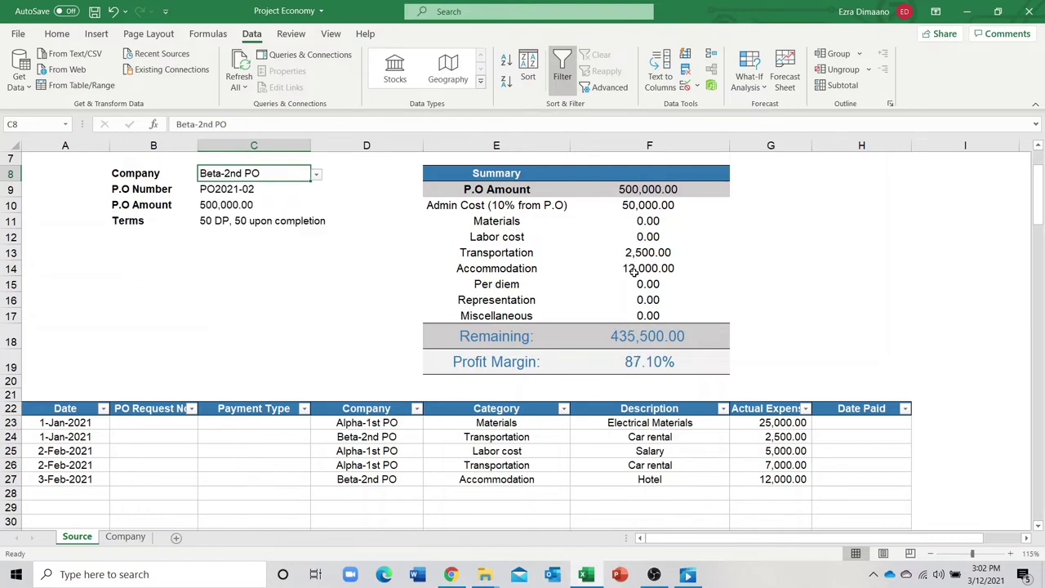
{"action": "left_click", "coordinate": [316, 174]}
{"action": "scroll", "coordinate": [298, 196], "scroll_direction": "up", "scroll_amount": 1}
{"action": "scroll", "coordinate": [294, 189], "scroll_direction": "down", "scroll_amount": 1}
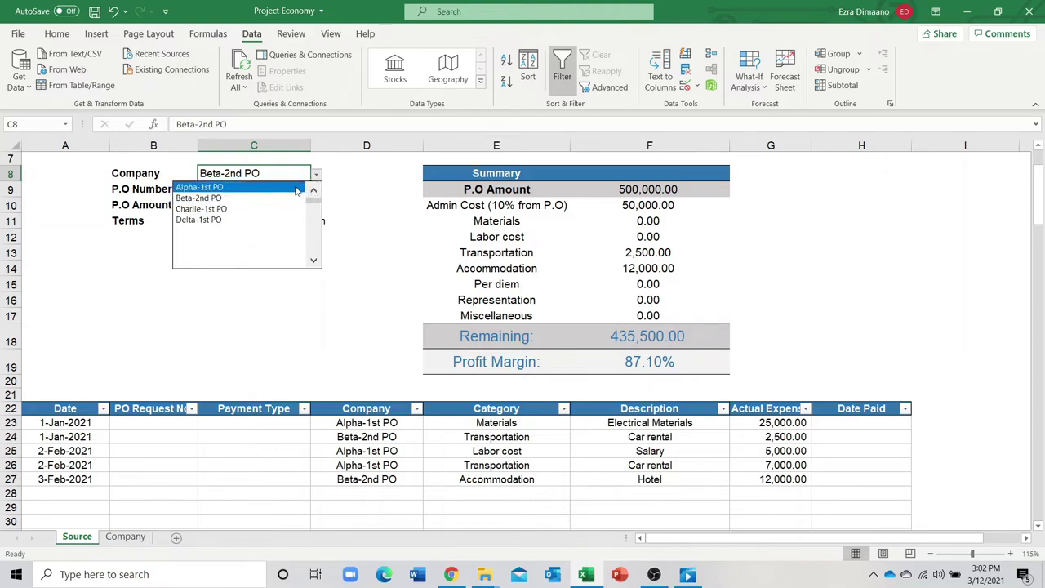
{"action": "left_click", "coordinate": [295, 187]}
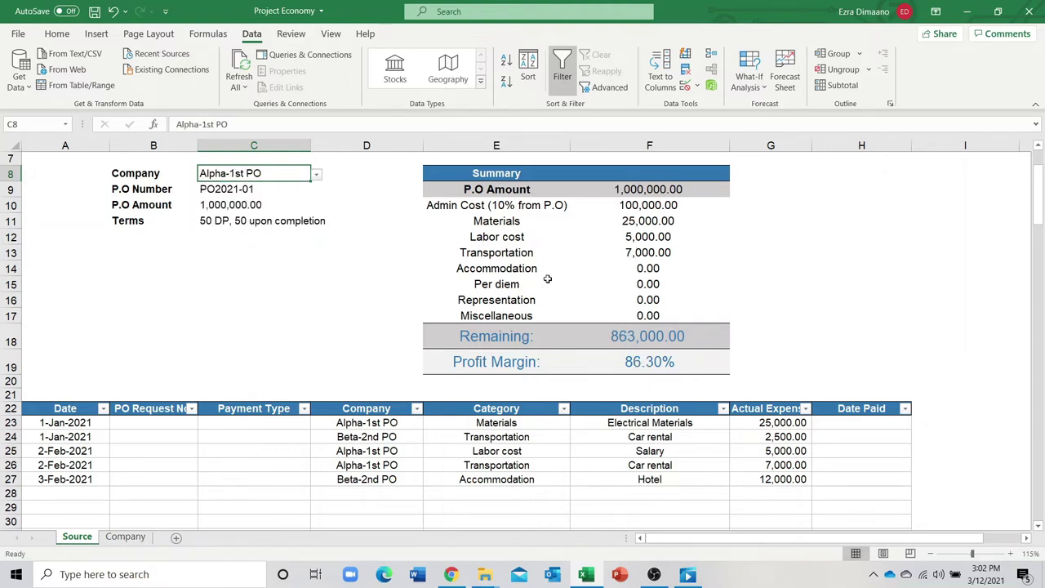
Copy the expense in A27:G27 to row 28 and change the copy's company in cell D28 to Alpha-1st PO.
{"action": "left_click_drag", "start_coordinate": [57, 479], "coordinate": [785, 480]}
{"action": "key", "text": "ctrl+c"}
{"action": "left_click", "coordinate": [61, 493]}
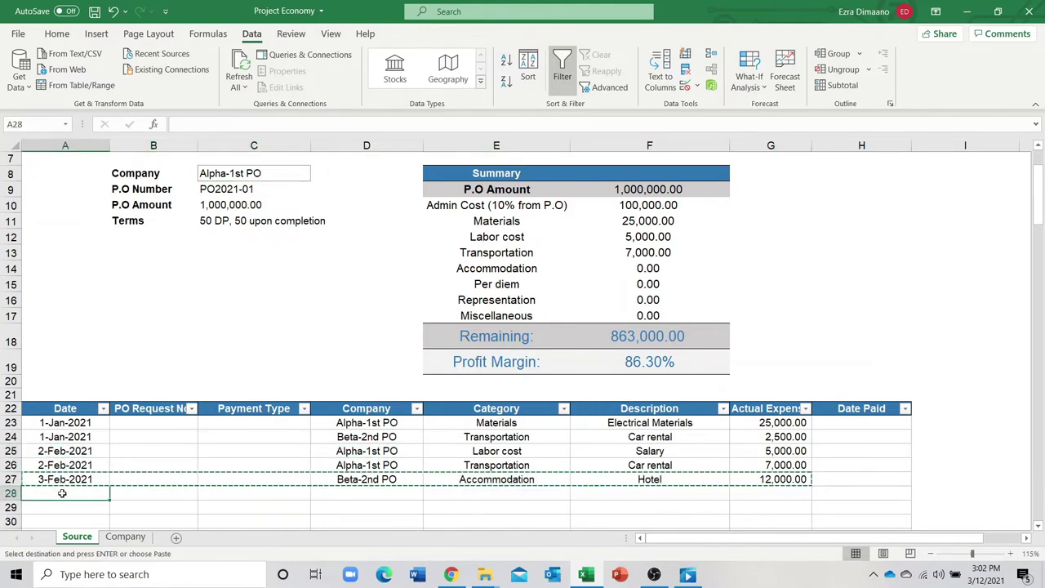
{"action": "key", "text": "ctrl+v"}
{"action": "left_click", "coordinate": [409, 494]}
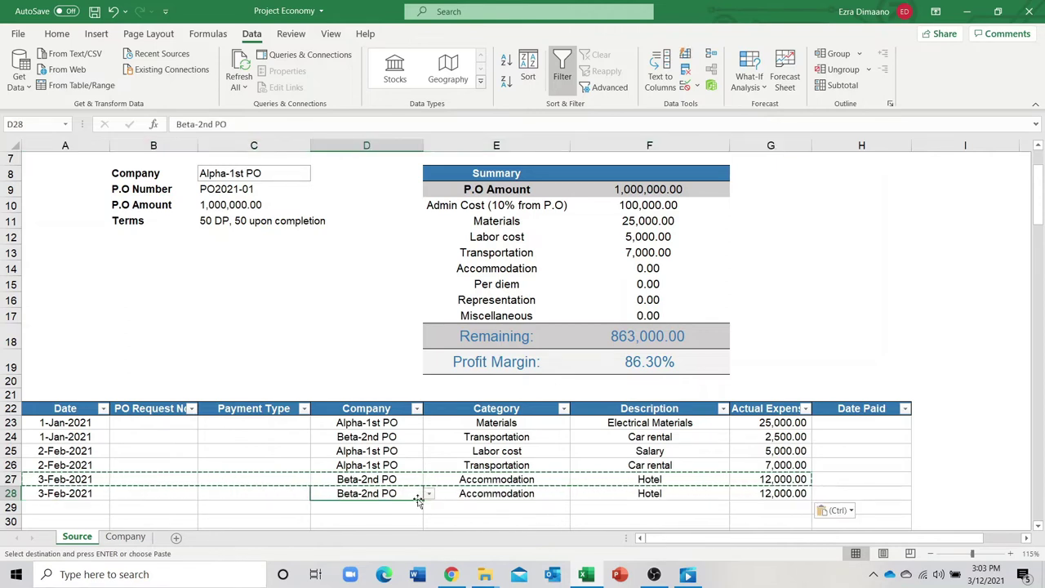
{"action": "left_click", "coordinate": [427, 494]}
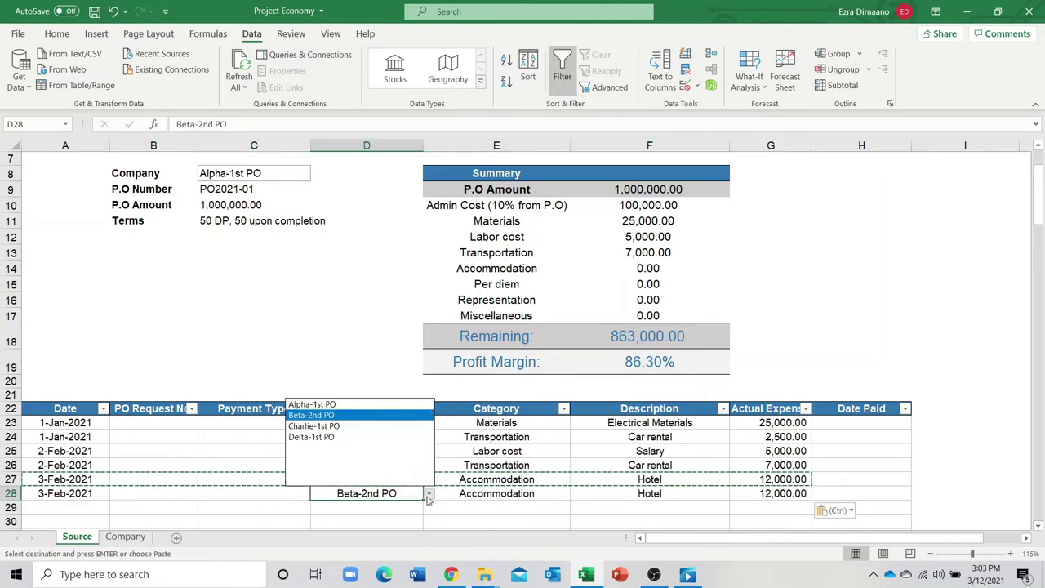
{"action": "left_click", "coordinate": [370, 410]}
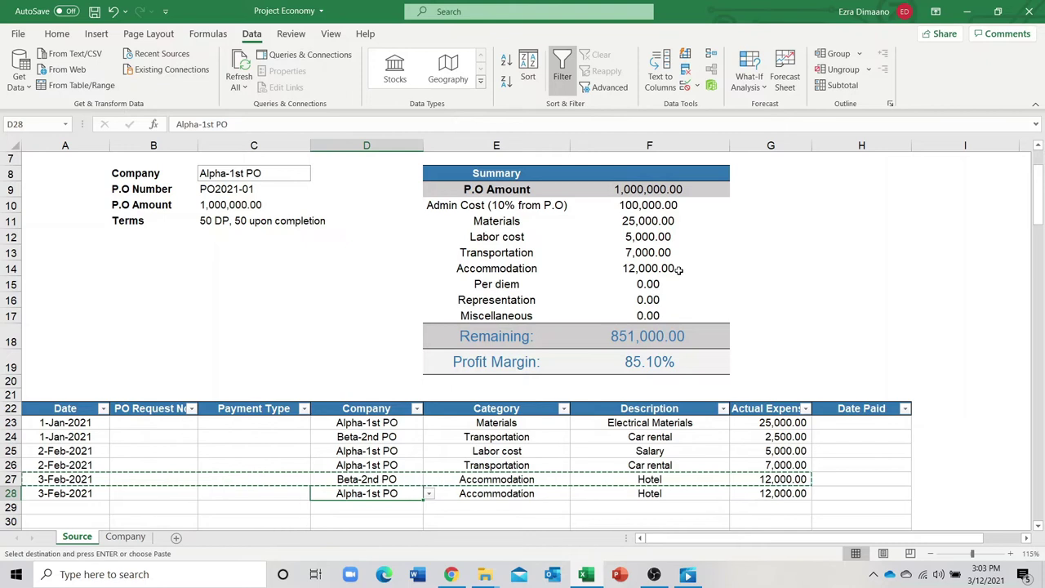
Enter the date 5-Mar-2021 in cell A29 and set the company in cell D29 to Alpha-1st PO.
{"action": "left_click", "coordinate": [470, 306]}
{"action": "left_click", "coordinate": [636, 301]}
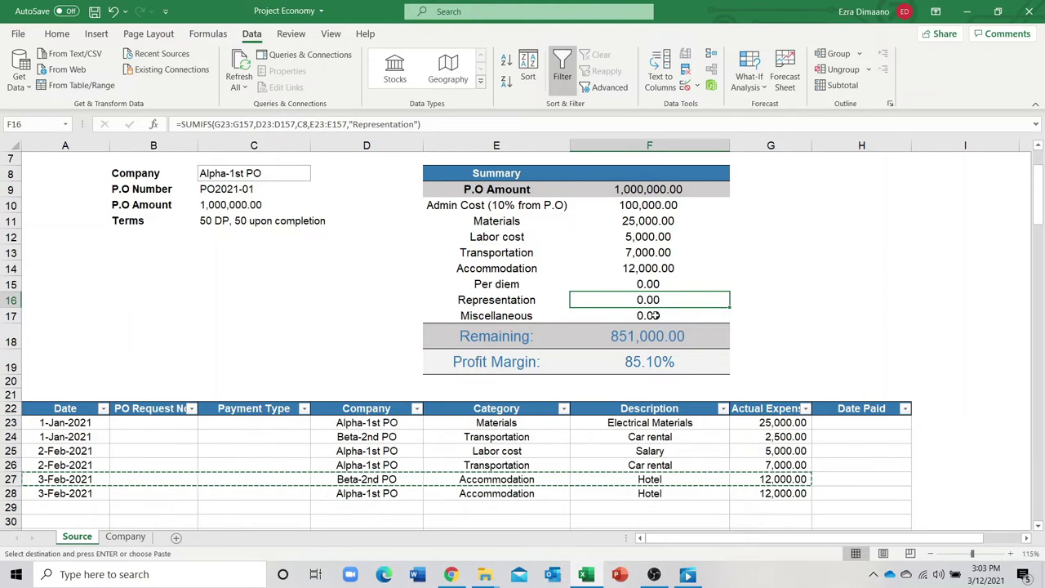
{"action": "scroll", "coordinate": [654, 315], "scroll_direction": "down", "scroll_amount": 1}
{"action": "left_click", "coordinate": [64, 462]}
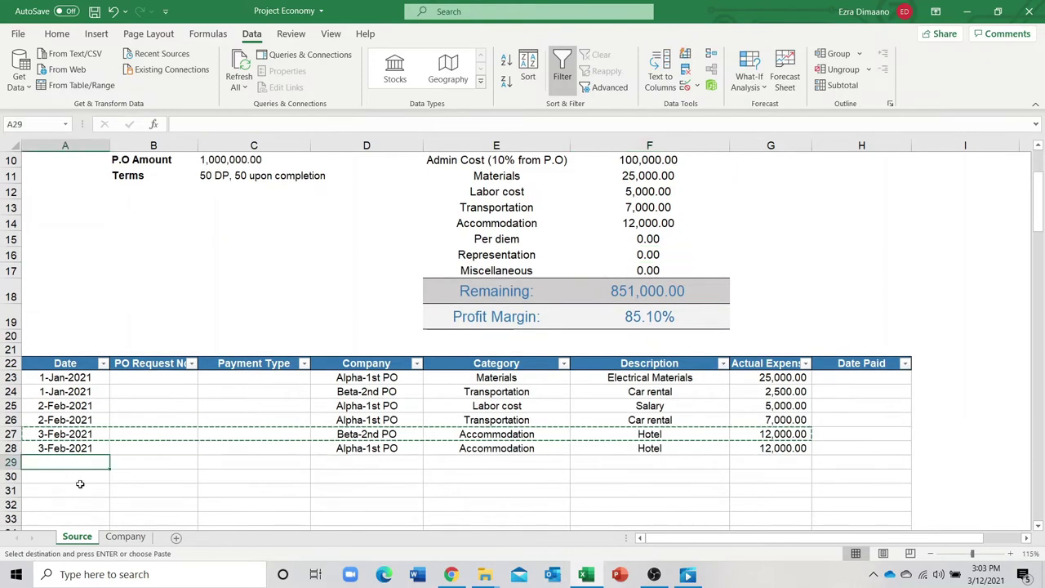
{"action": "type", "text": "3-5"}
{"action": "key", "text": "Tab"}
{"action": "key", "text": "Tab"}
{"action": "key", "text": "Tab"}
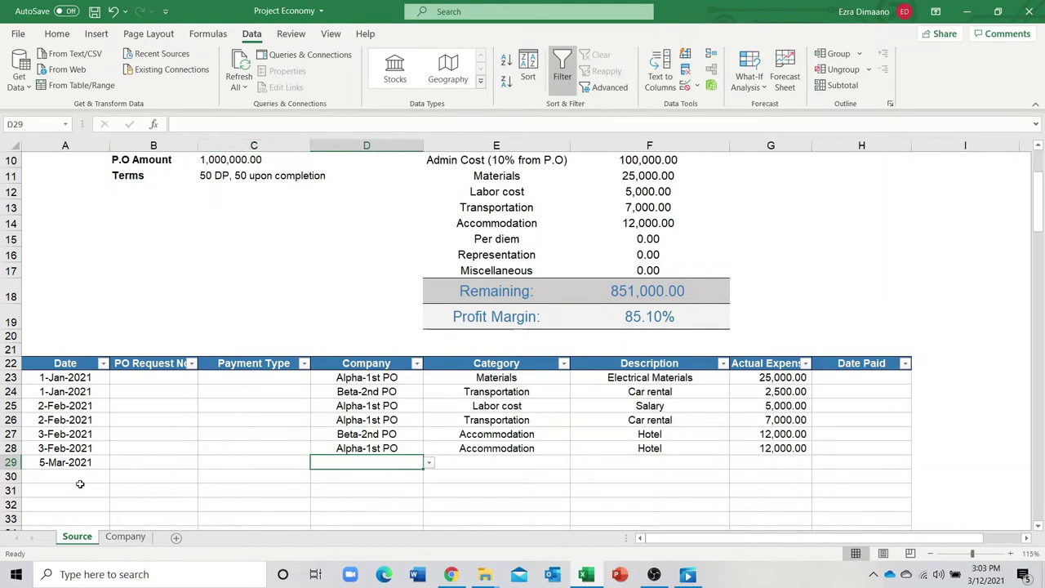
{"action": "type", "text": "Alpha-1st PO"}
{"action": "key", "text": "Tab"}
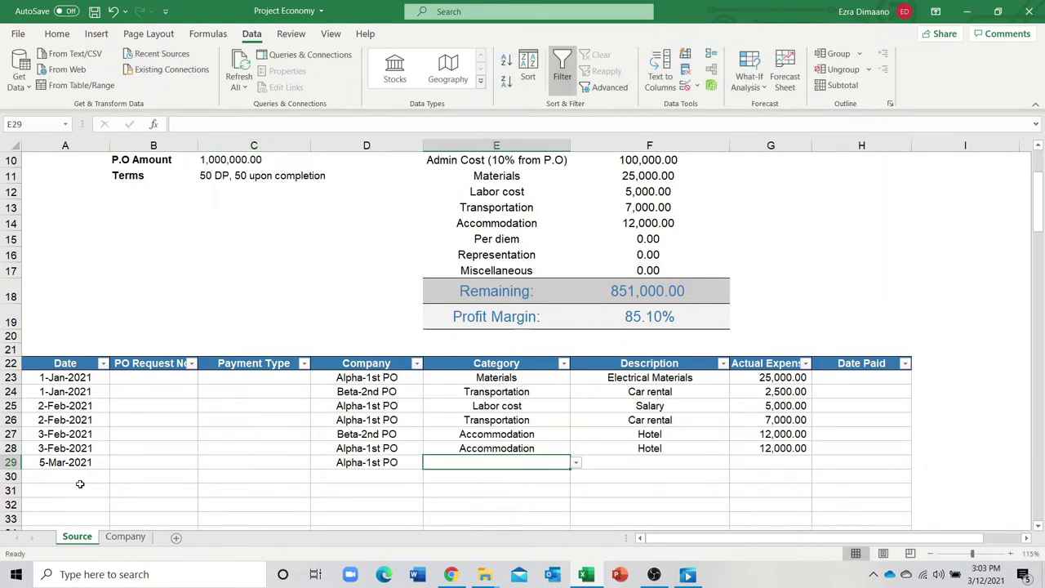
Choose Representation as the category in cell E29 and enter the description Food in cell F29.
{"action": "left_click", "coordinate": [575, 464]}
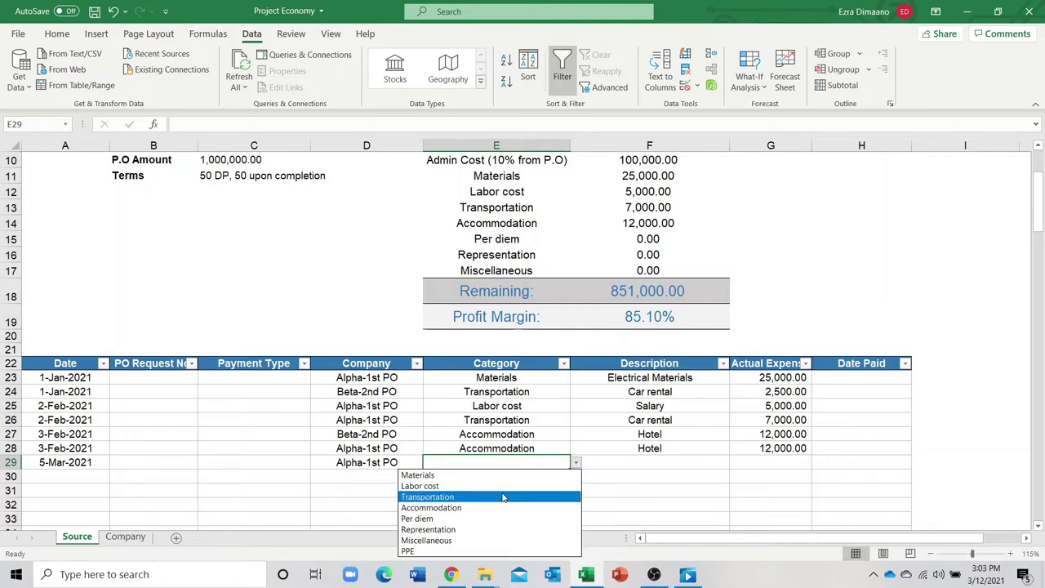
{"action": "left_click", "coordinate": [510, 530]}
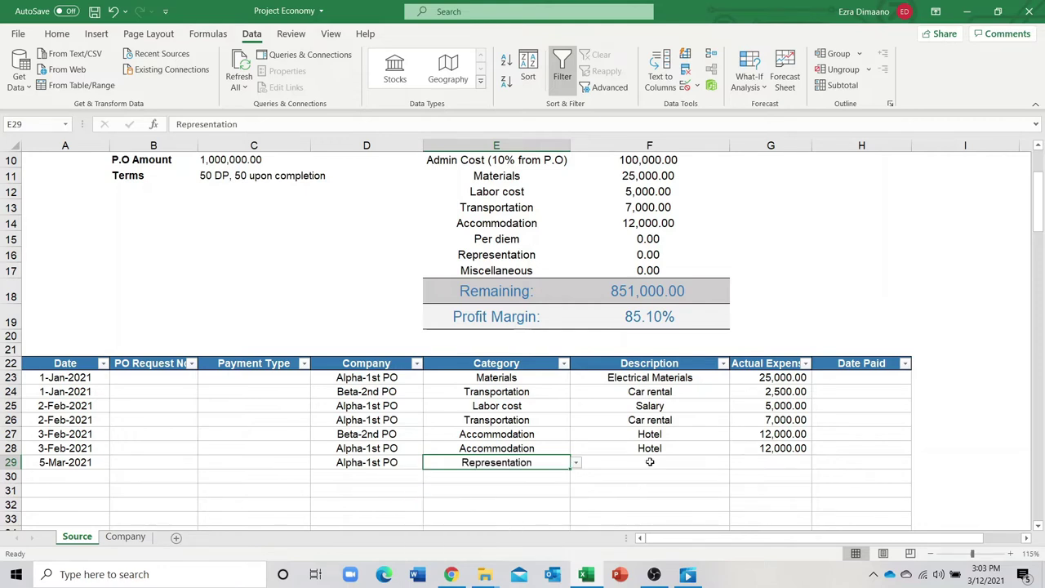
{"action": "left_click", "coordinate": [650, 462]}
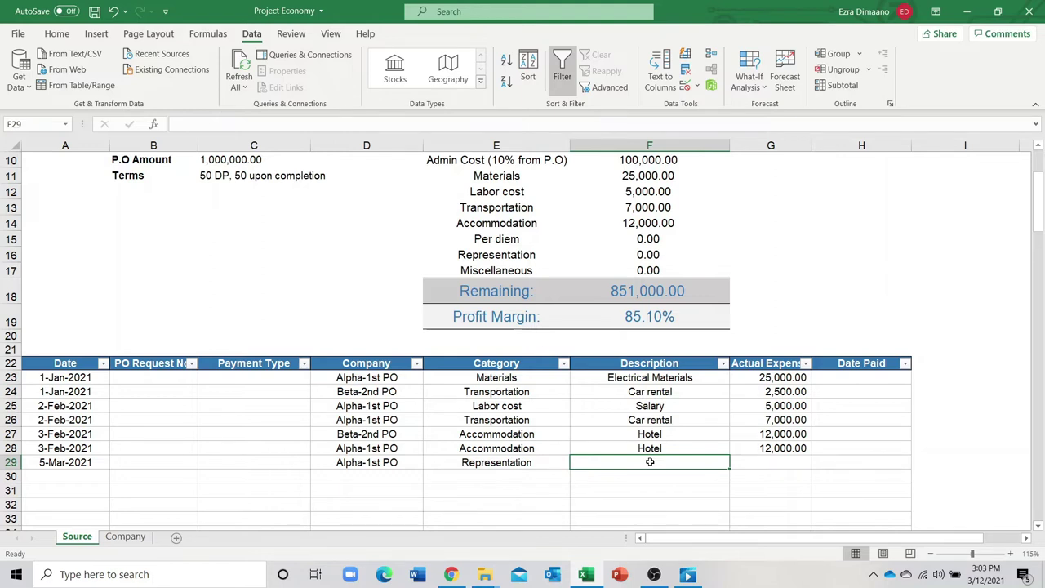
{"action": "type", "text": "Food"}
{"action": "key", "text": "Tab"}
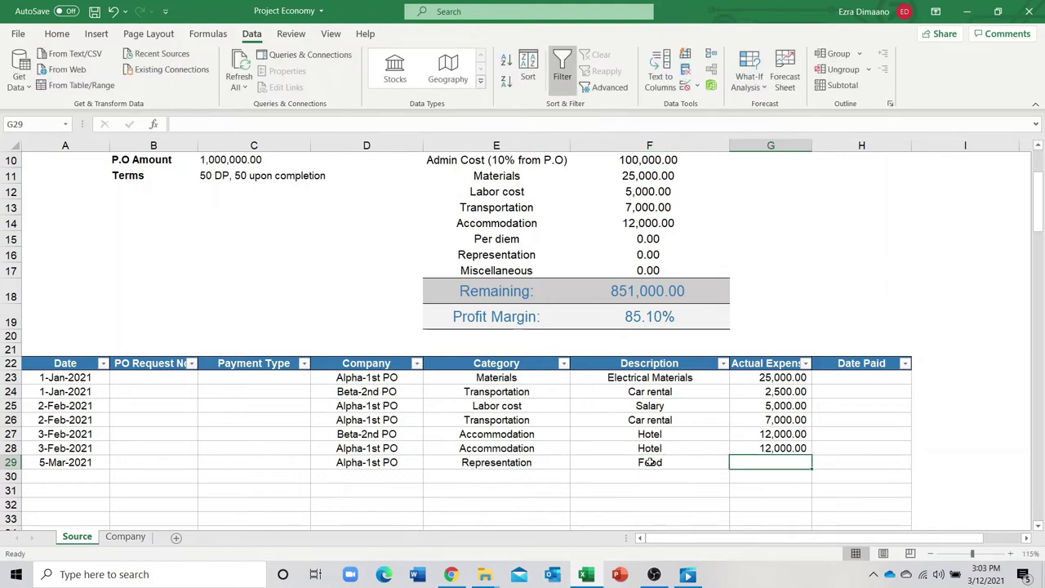
Enter an actual expense of 25,000 in cell G29 and review the updated summary.
{"action": "type", "text": "25000"}
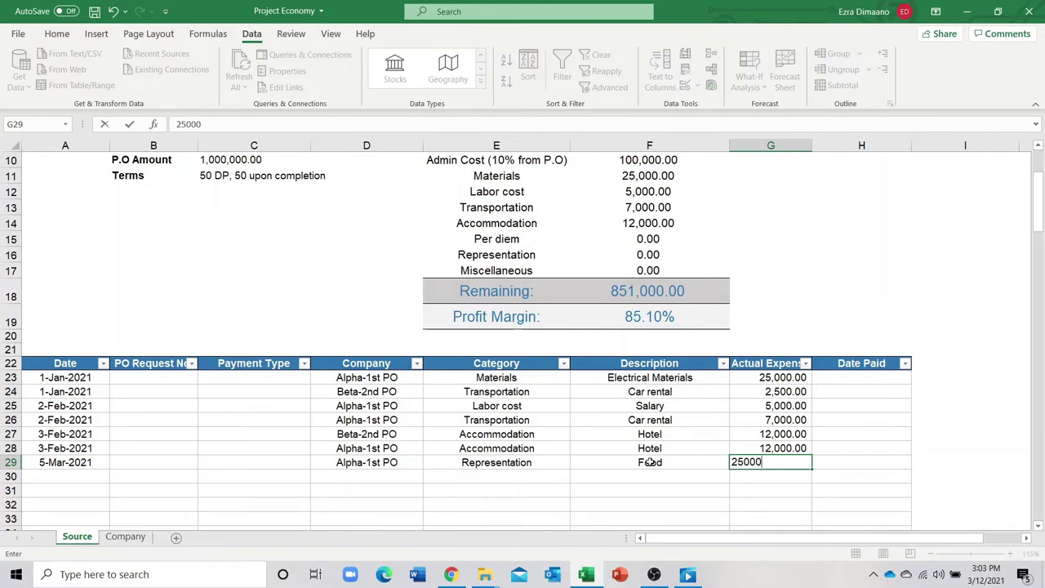
{"action": "key", "text": "Return"}
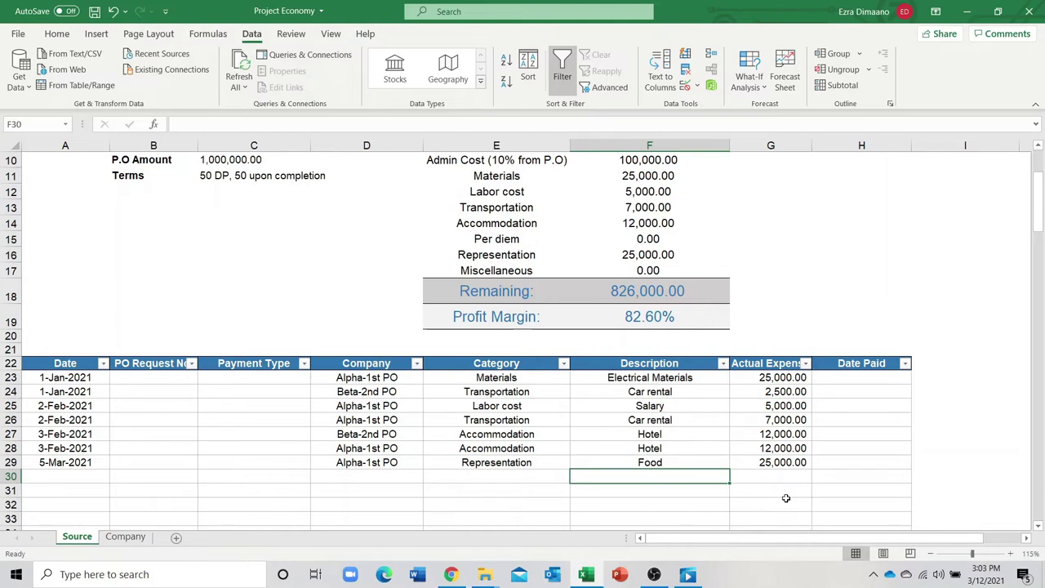
{"action": "scroll", "coordinate": [784, 472], "scroll_direction": "up", "scroll_amount": 1}
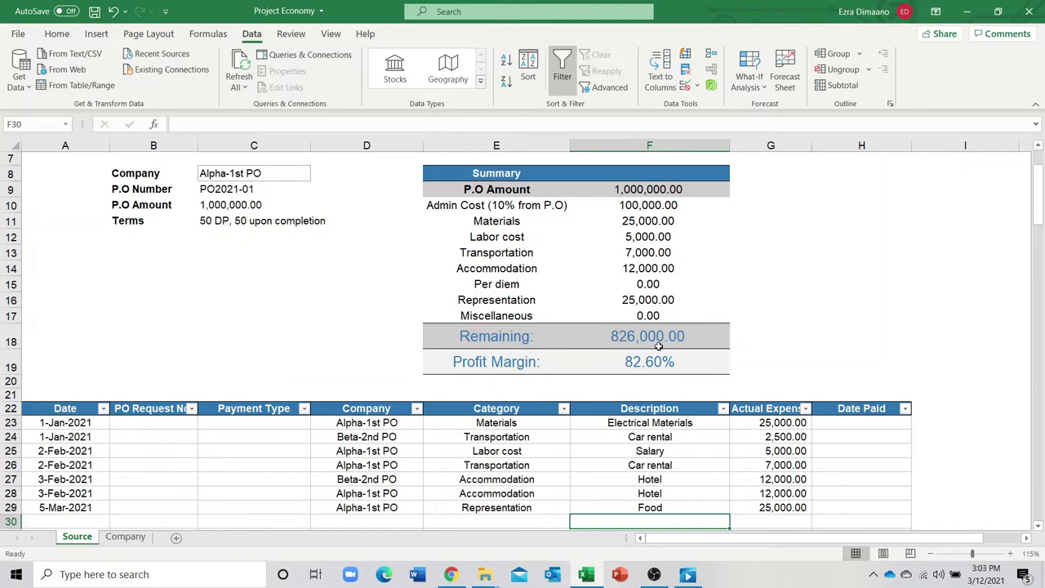
Enter the date 4-Mar-2021 in cell A30 and set the company in cell D30 to Alpha-1st PO.
{"action": "scroll", "coordinate": [104, 498], "scroll_direction": "down", "scroll_amount": 1}
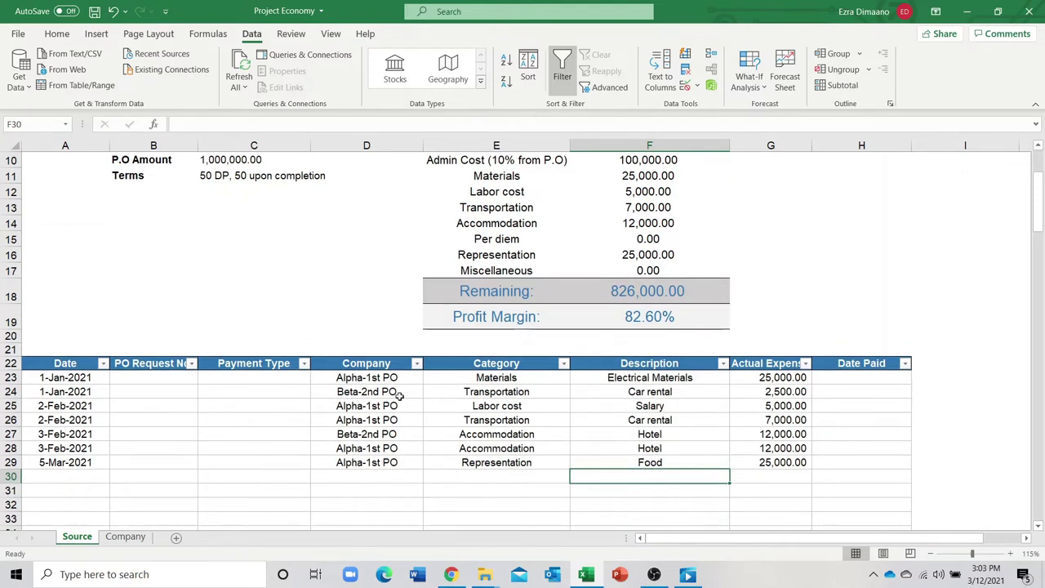
{"action": "left_click", "coordinate": [77, 474]}
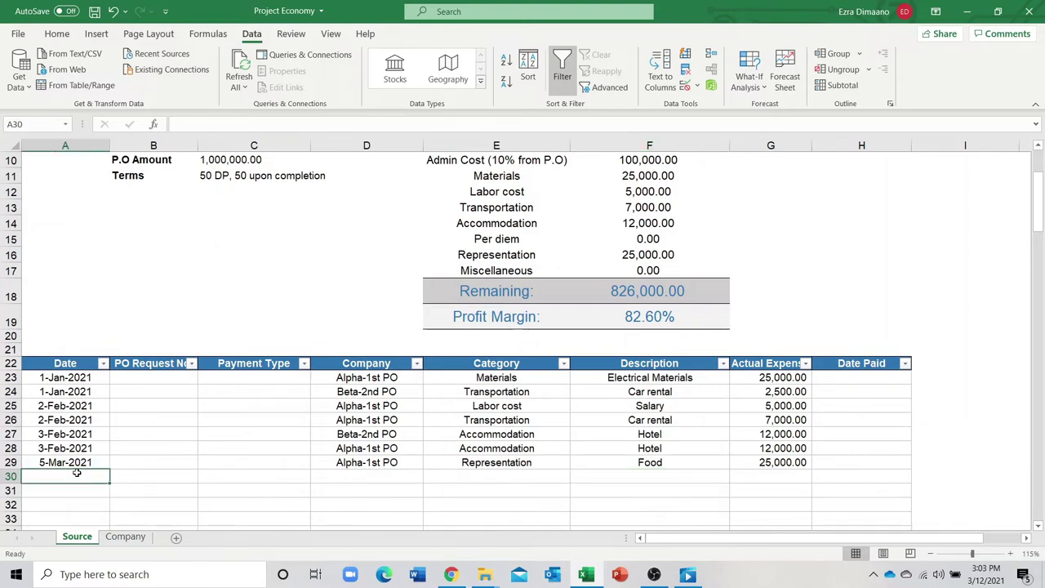
{"action": "type", "text": "3-"}
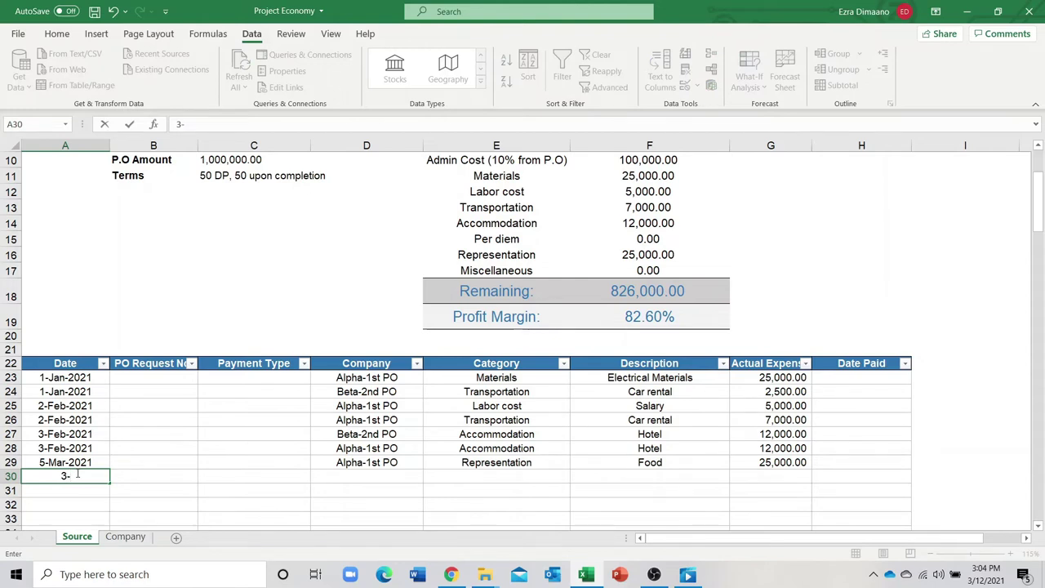
{"action": "type", "text": "4"}
{"action": "key", "text": "Tab"}
{"action": "key", "text": "Tab"}
{"action": "key", "text": "Tab"}
{"action": "type", "text": "A"}
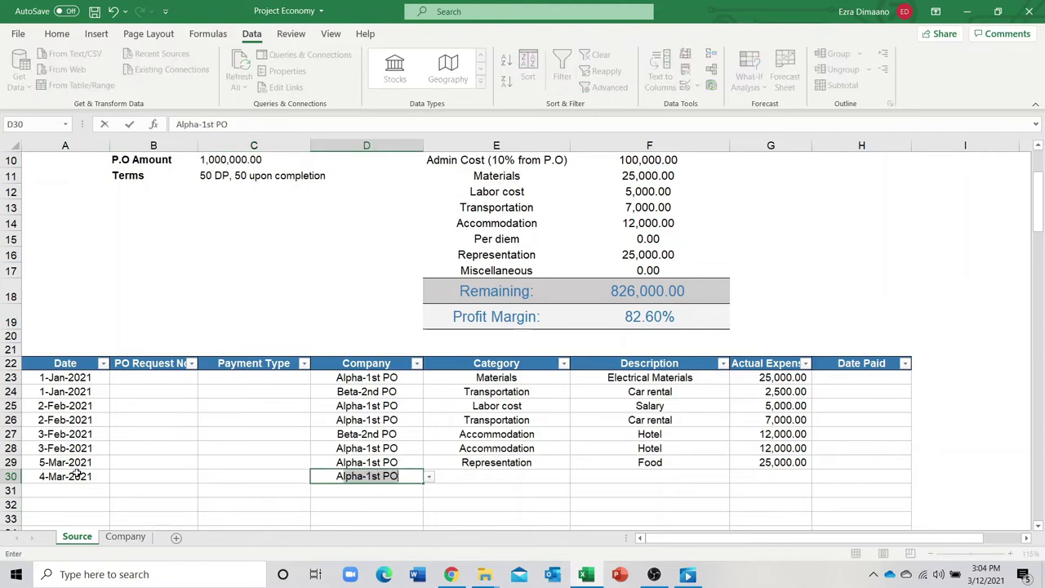
{"action": "key", "text": "Tab"}
Set the category in cell E30 to Materials and copy the description Electrical Materials from F23 into F30.
{"action": "type", "text": "m"}
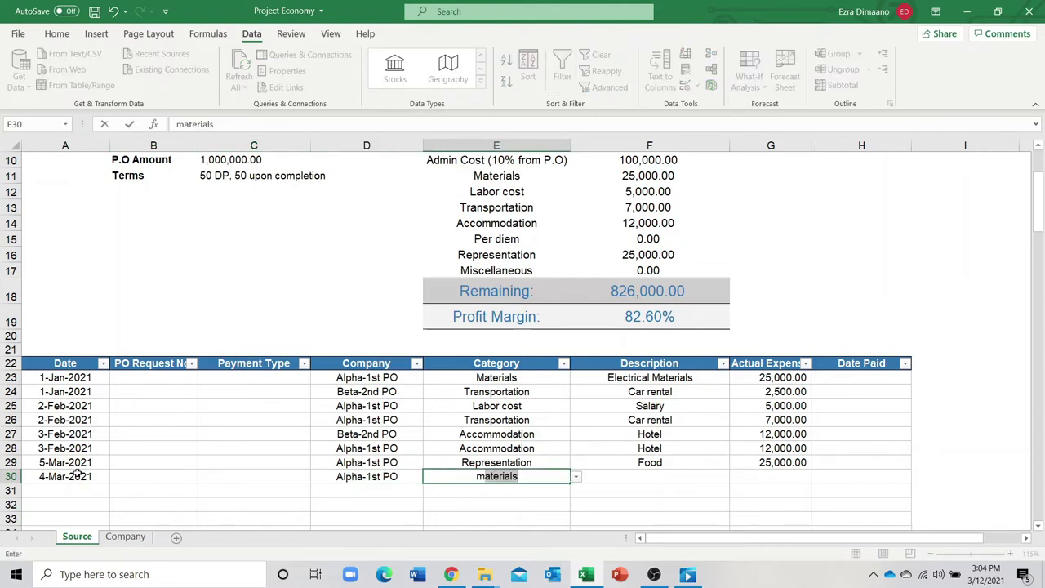
{"action": "key", "text": "Tab"}
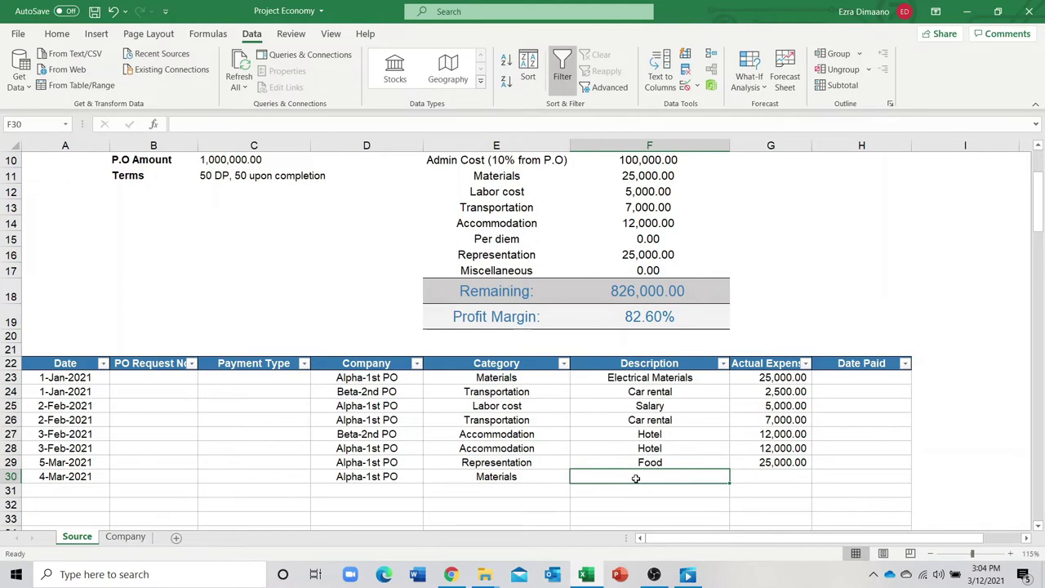
{"action": "left_click", "coordinate": [668, 382]}
{"action": "key", "text": "ctrl+c"}
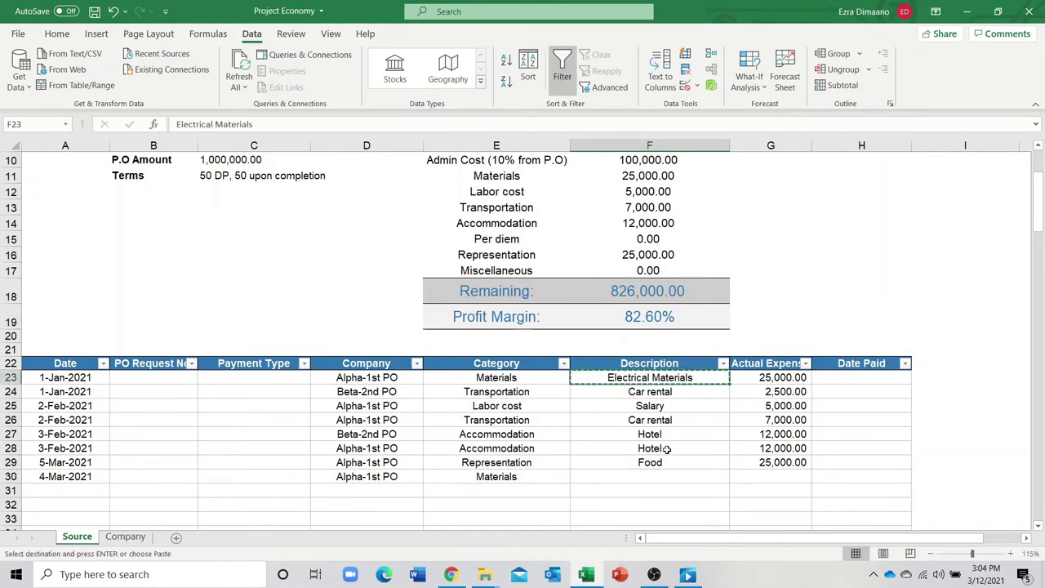
{"action": "left_click", "coordinate": [670, 476]}
{"action": "key", "text": "ctrl+v"}
{"action": "left_click", "coordinate": [746, 480]}
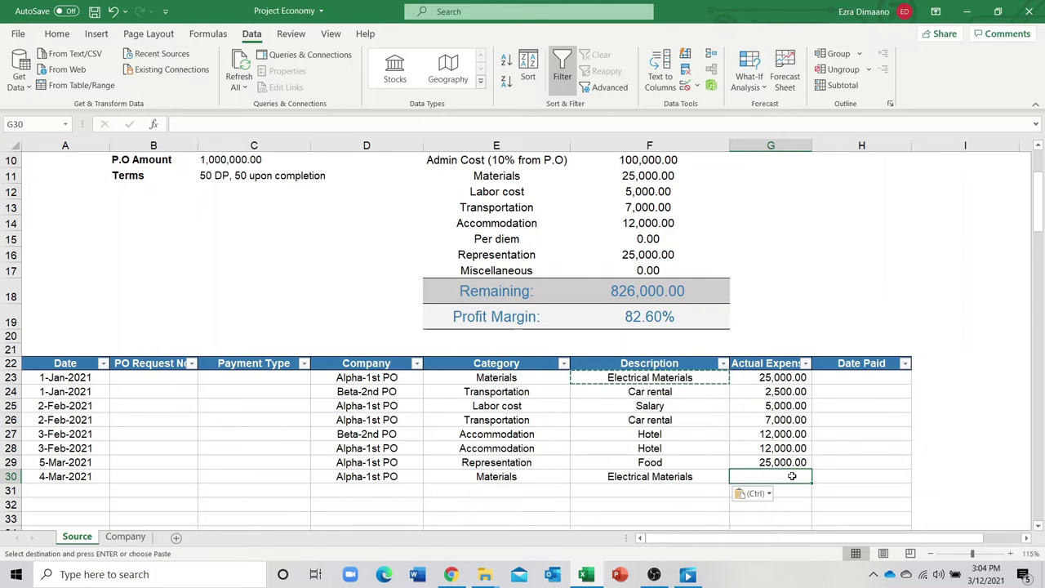
Enter an actual expense of 500,000 in cell G30 and check the Remaining amount in cell F18.
{"action": "scroll", "coordinate": [571, 315], "scroll_direction": "up", "scroll_amount": 2}
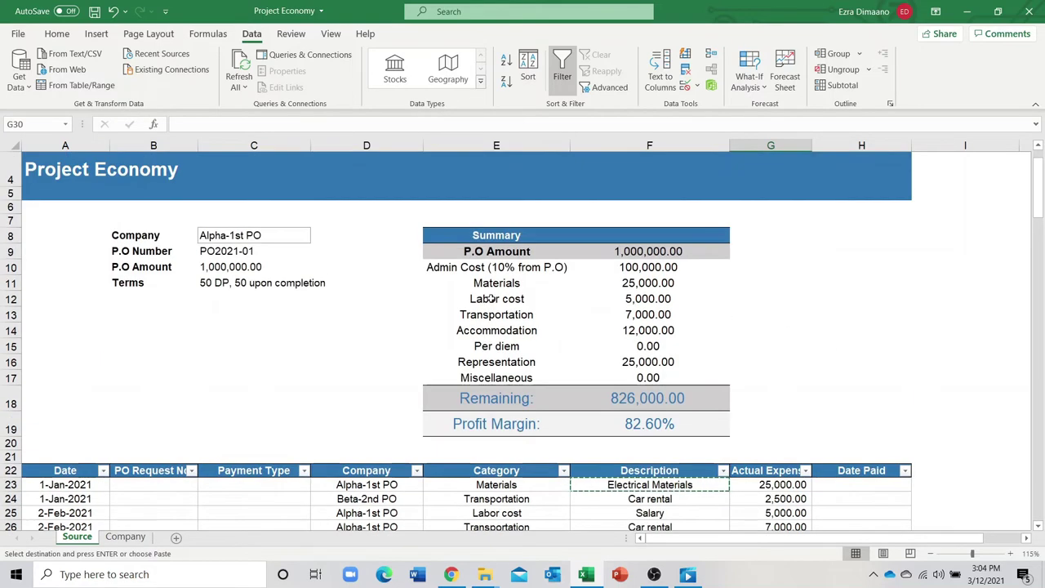
{"action": "key", "text": "ctrl+v"}
{"action": "scroll", "coordinate": [692, 412], "scroll_direction": "down", "scroll_amount": 2}
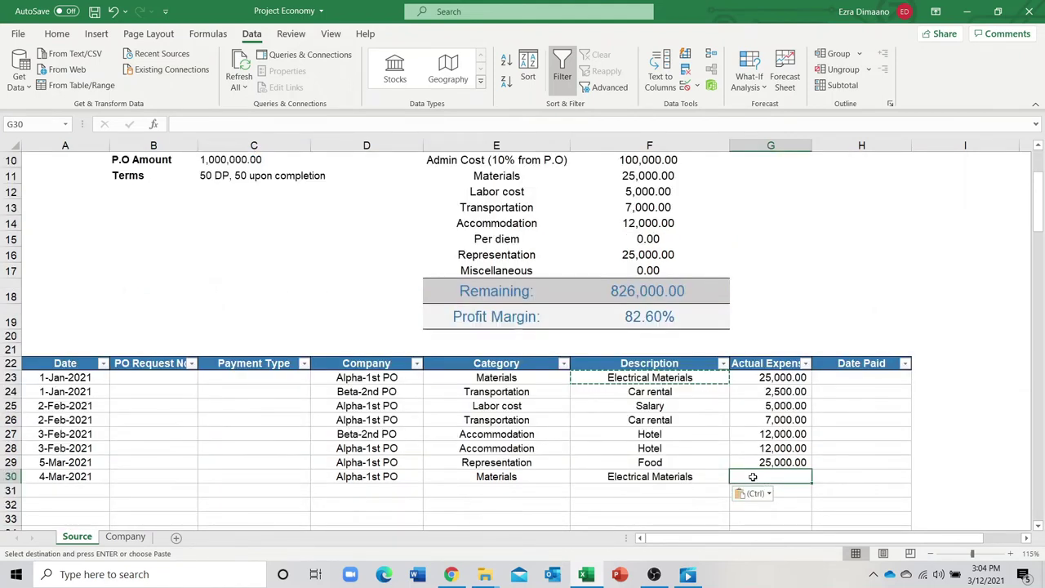
{"action": "double_click", "coordinate": [752, 476]}
{"action": "type", "text": "500"}
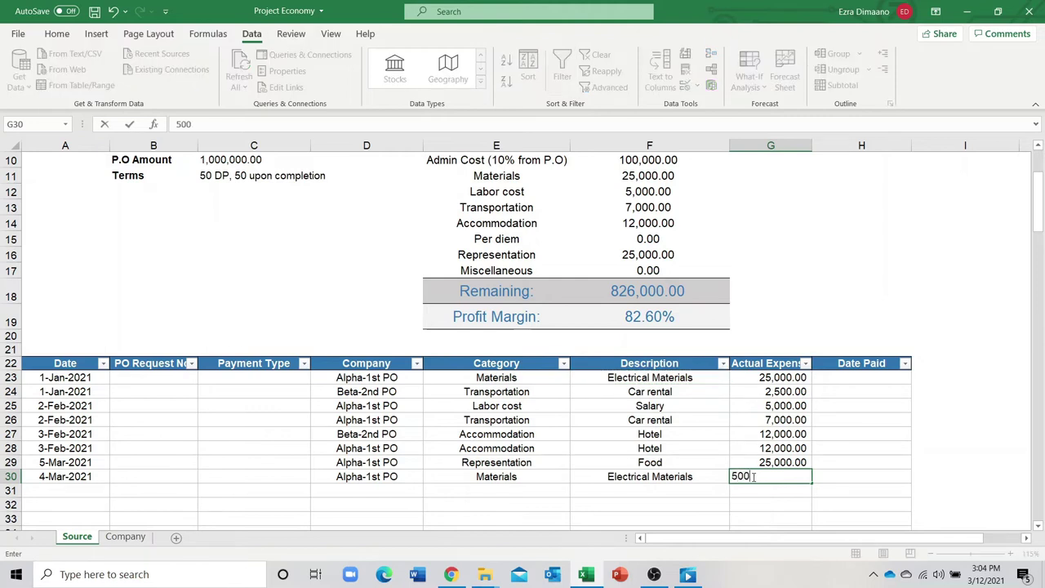
{"action": "type", "text": ",000"}
{"action": "key", "text": "Return"}
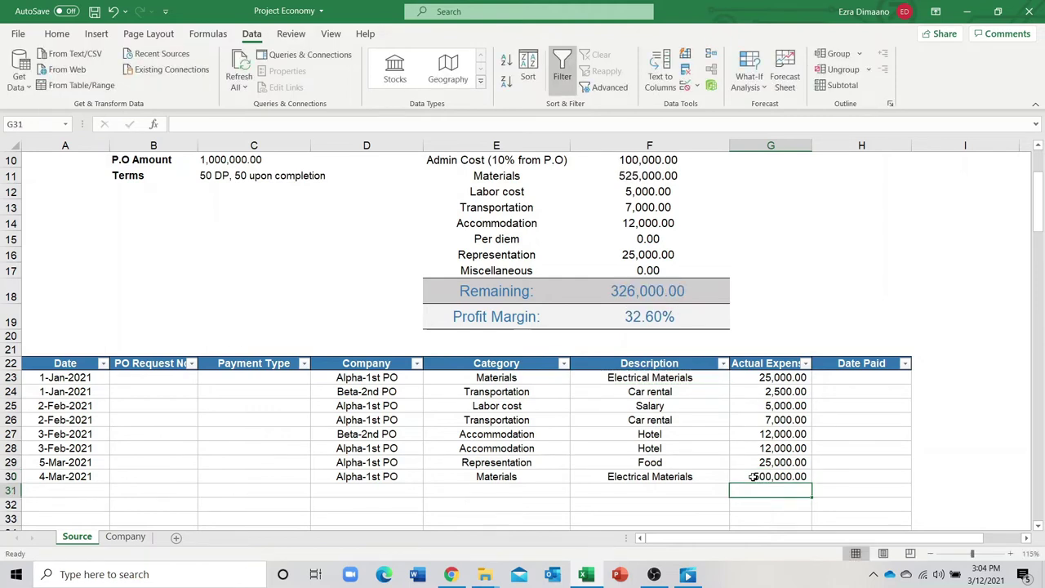
{"action": "scroll", "coordinate": [646, 457], "scroll_direction": "up", "scroll_amount": 1}
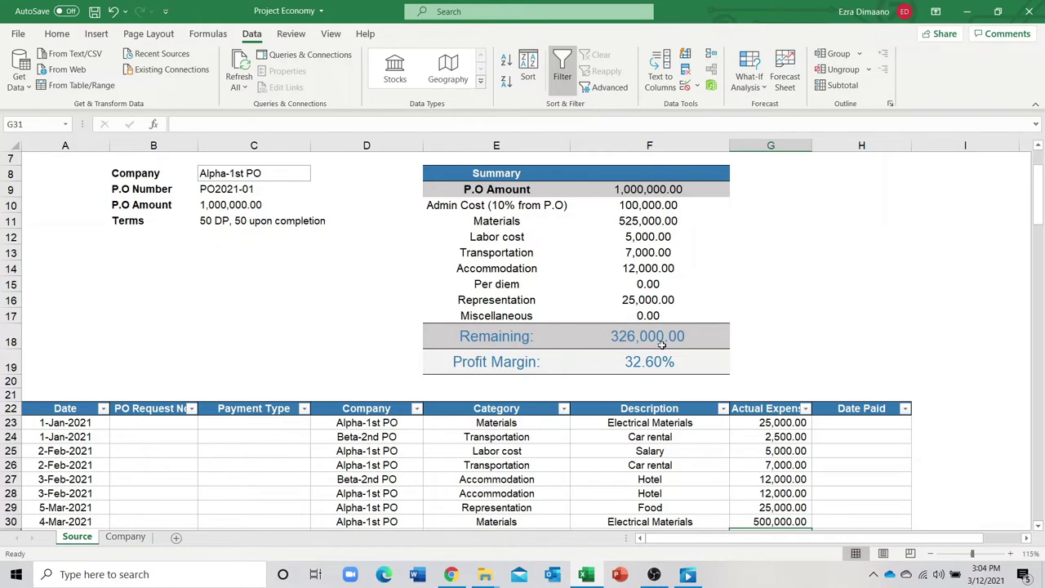
{"action": "left_click", "coordinate": [625, 342]}
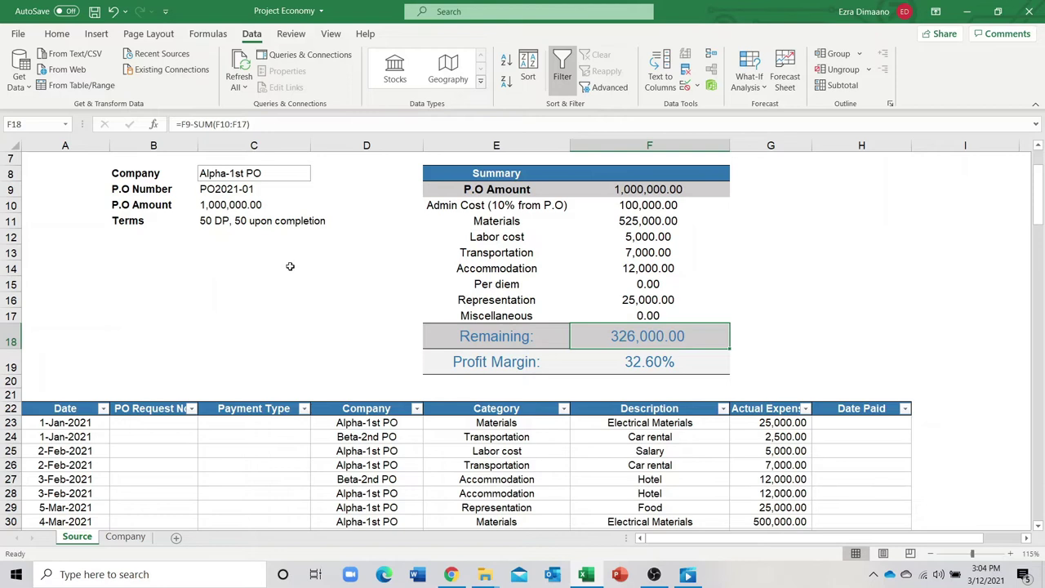
Examine the company and PO list in A1:E6 of the Company sheet, and return to the Source sheet.
{"action": "left_click_drag", "start_coordinate": [127, 229], "coordinate": [124, 271]}
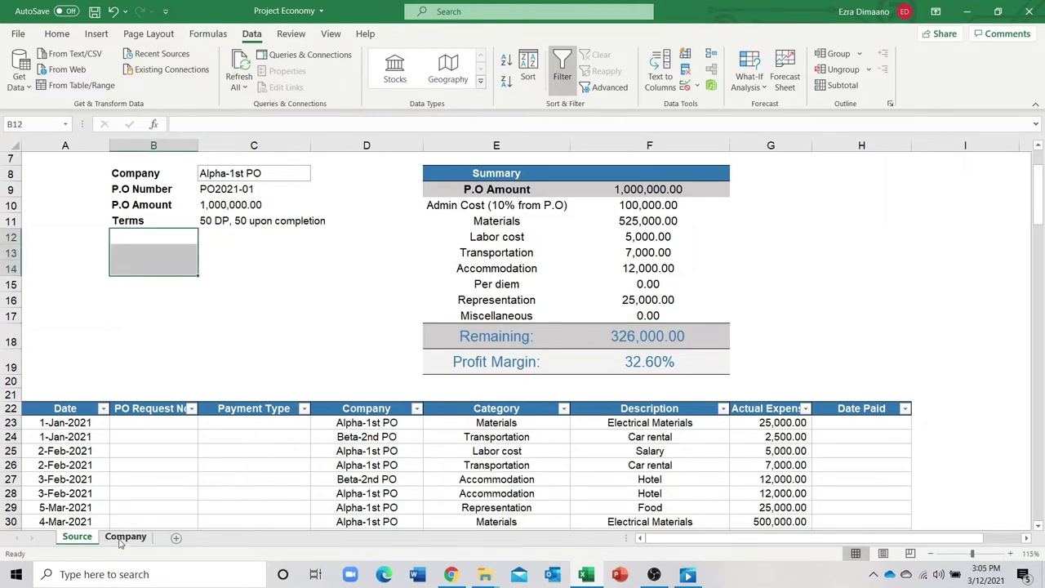
{"action": "left_click", "coordinate": [122, 537]}
{"action": "scroll", "coordinate": [801, 268], "scroll_direction": "up", "scroll_amount": 14}
{"action": "left_click_drag", "start_coordinate": [1043, 445], "coordinate": [1036, 481]}
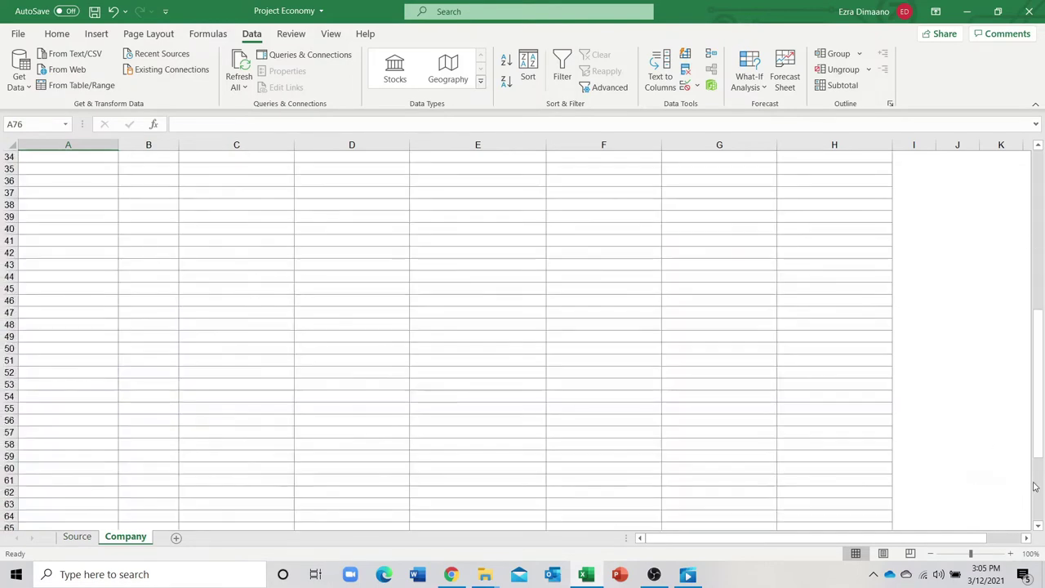
{"action": "scroll", "coordinate": [854, 329], "scroll_direction": "up", "scroll_amount": 11}
{"action": "left_click", "coordinate": [576, 187]}
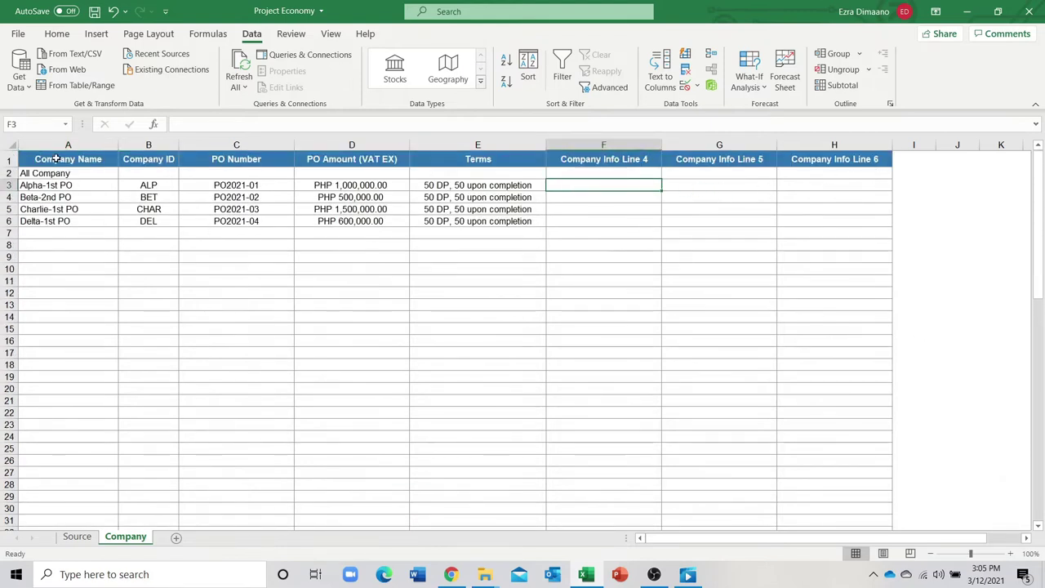
{"action": "left_click_drag", "start_coordinate": [56, 159], "coordinate": [480, 221]}
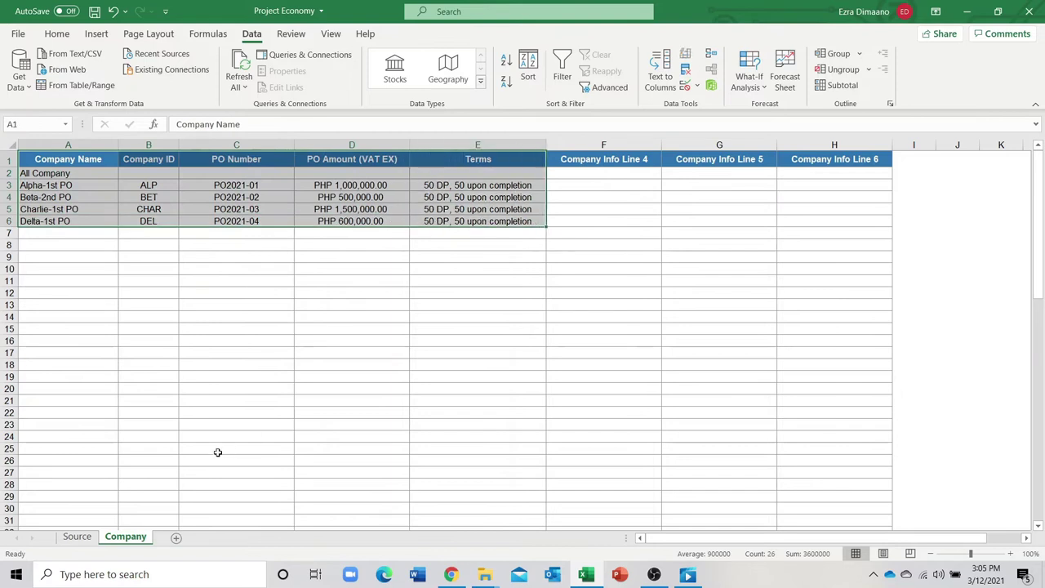
{"action": "left_click", "coordinate": [78, 538]}
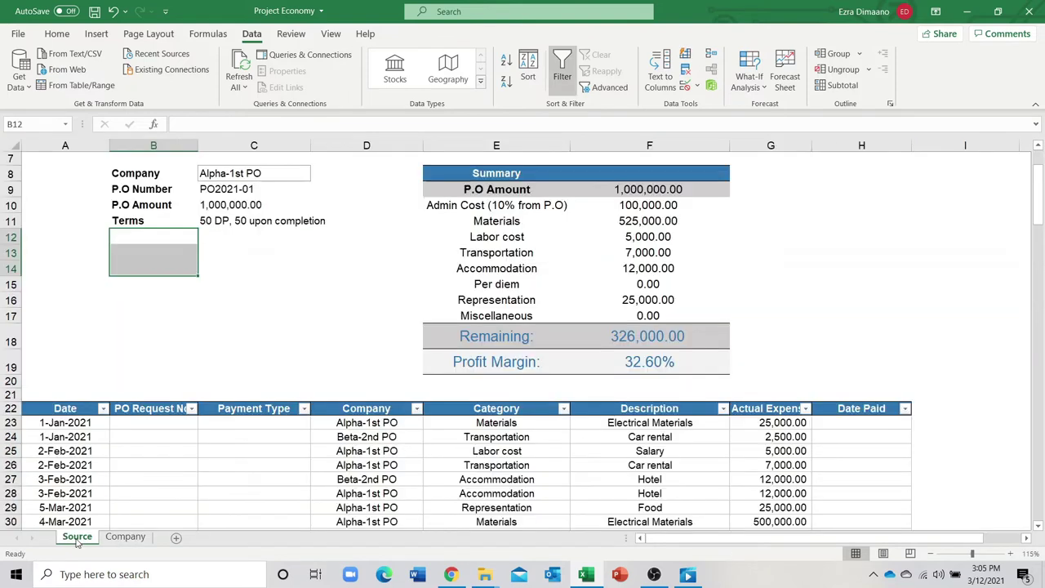
Switch the company in cell C8 to Beta-2nd PO.
{"action": "left_click_drag", "start_coordinate": [145, 239], "coordinate": [170, 291]}
{"action": "left_click", "coordinate": [279, 235]}
{"action": "left_click", "coordinate": [276, 177]}
{"action": "left_click", "coordinate": [315, 174]}
{"action": "key", "text": "Escape"}
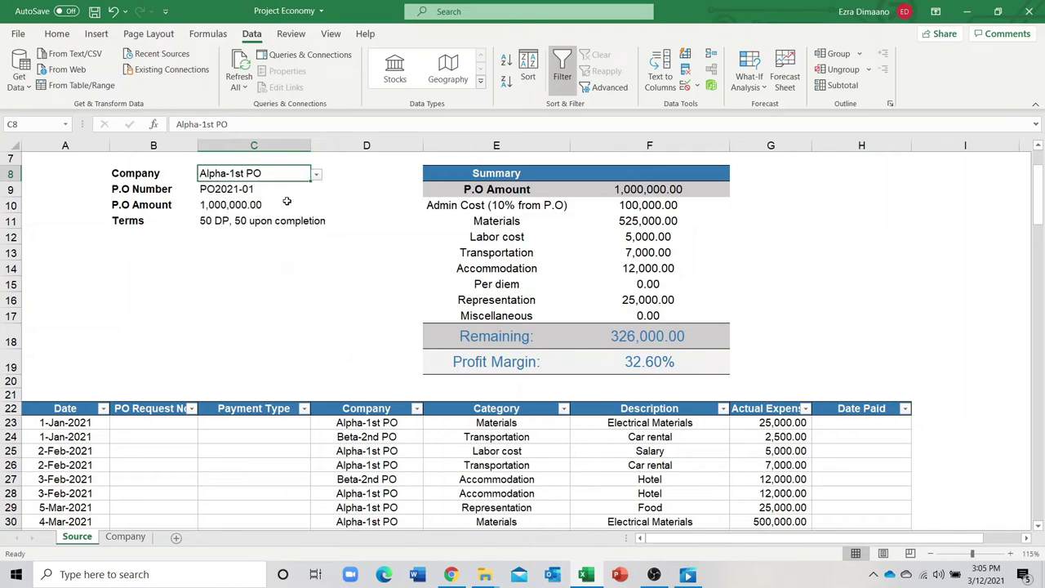
{"action": "left_click", "coordinate": [287, 200]}
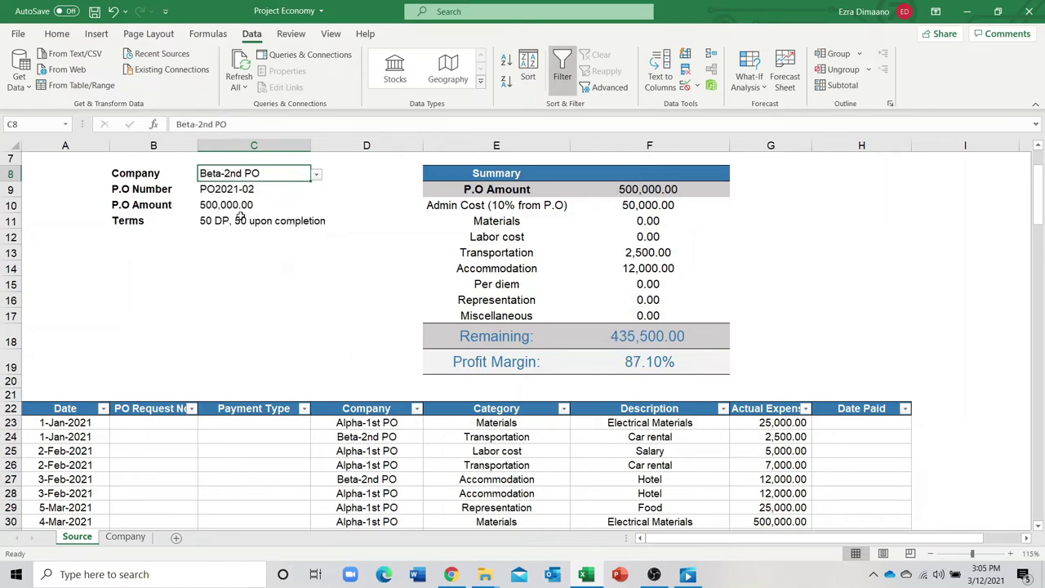
Examine the P.O. amount, terms and summary of the selected company along with the expense records below.
{"action": "left_click", "coordinate": [226, 205]}
{"action": "left_click", "coordinate": [236, 219]}
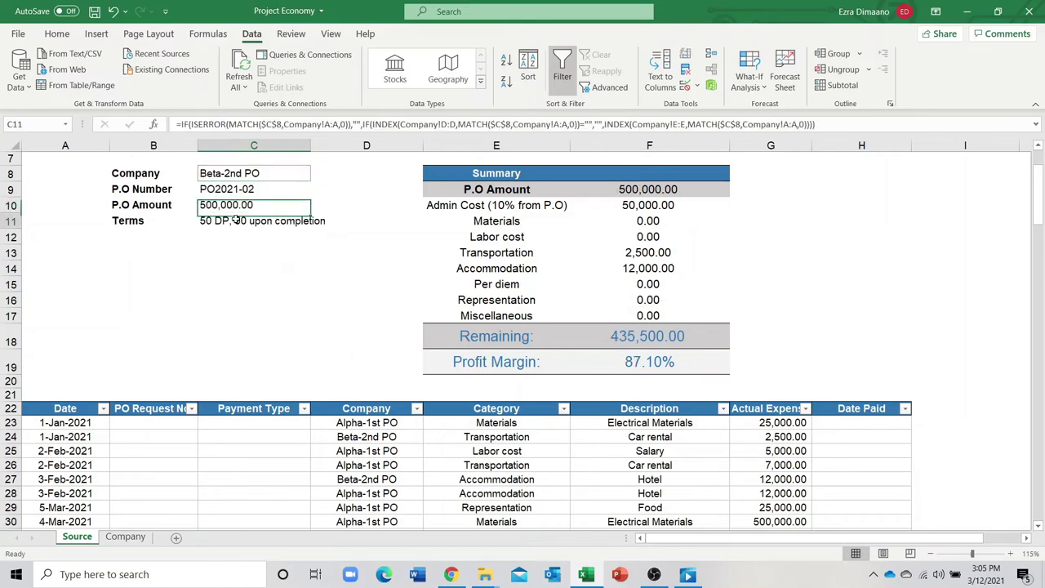
{"action": "left_click", "coordinate": [245, 265]}
{"action": "left_click", "coordinate": [239, 205]}
{"action": "left_click", "coordinate": [245, 175]}
{"action": "scroll", "coordinate": [214, 381], "scroll_direction": "down", "scroll_amount": 2}
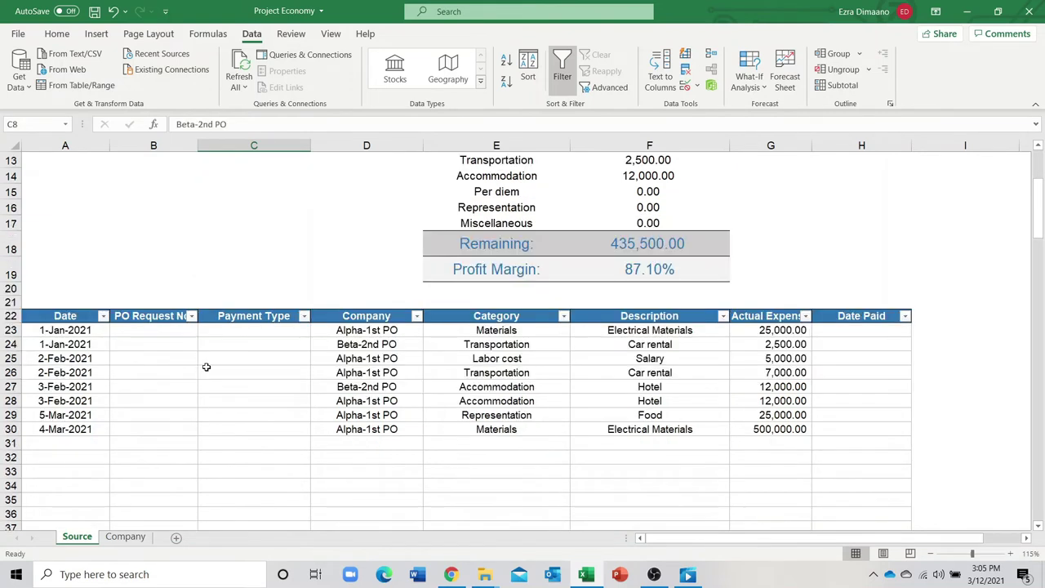
{"action": "scroll", "coordinate": [207, 367], "scroll_direction": "up", "scroll_amount": 3}
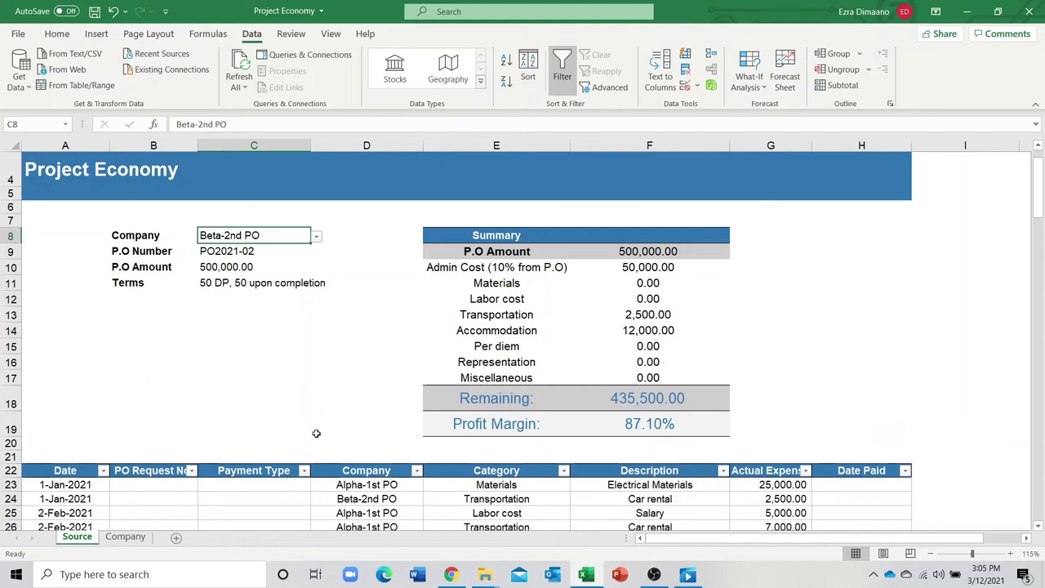
{"action": "scroll", "coordinate": [340, 389], "scroll_direction": "down", "scroll_amount": 2}
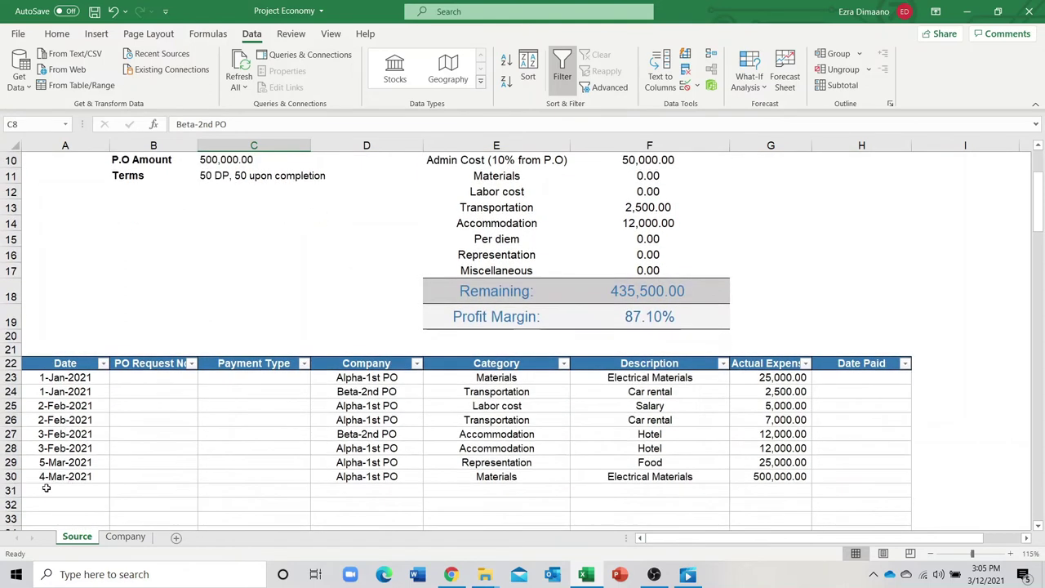
{"action": "left_click", "coordinate": [46, 489]}
{"action": "scroll", "coordinate": [72, 500], "scroll_direction": "down", "scroll_amount": 1}
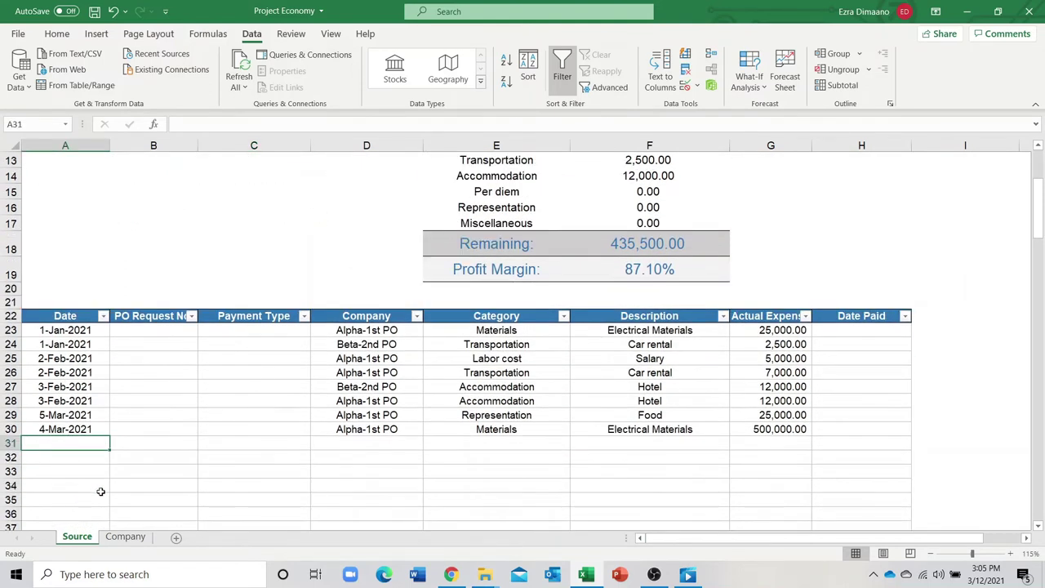
{"action": "left_click_drag", "start_coordinate": [387, 334], "coordinate": [388, 339]}
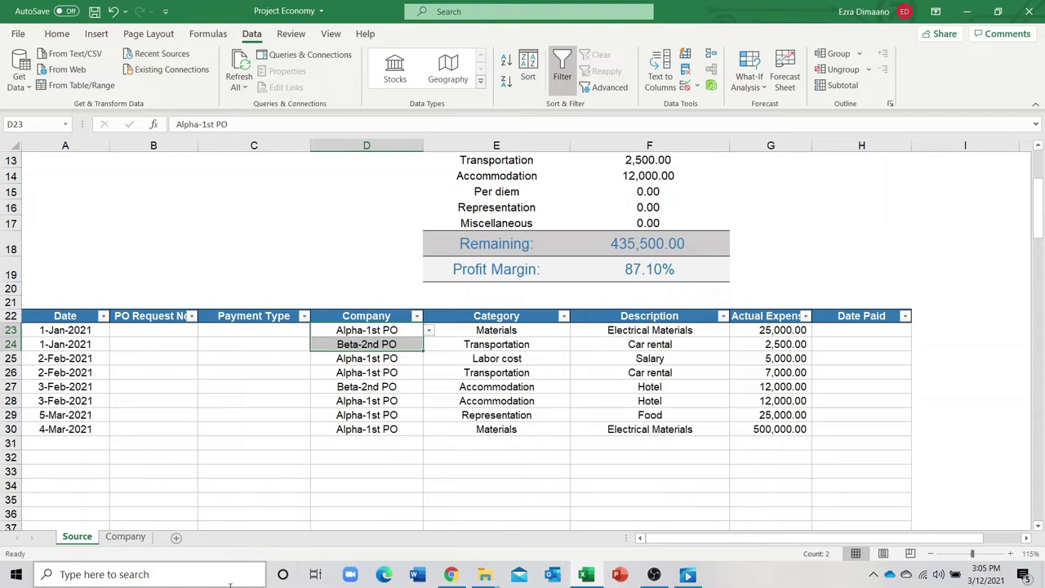
{"action": "left_click", "coordinate": [249, 465]}
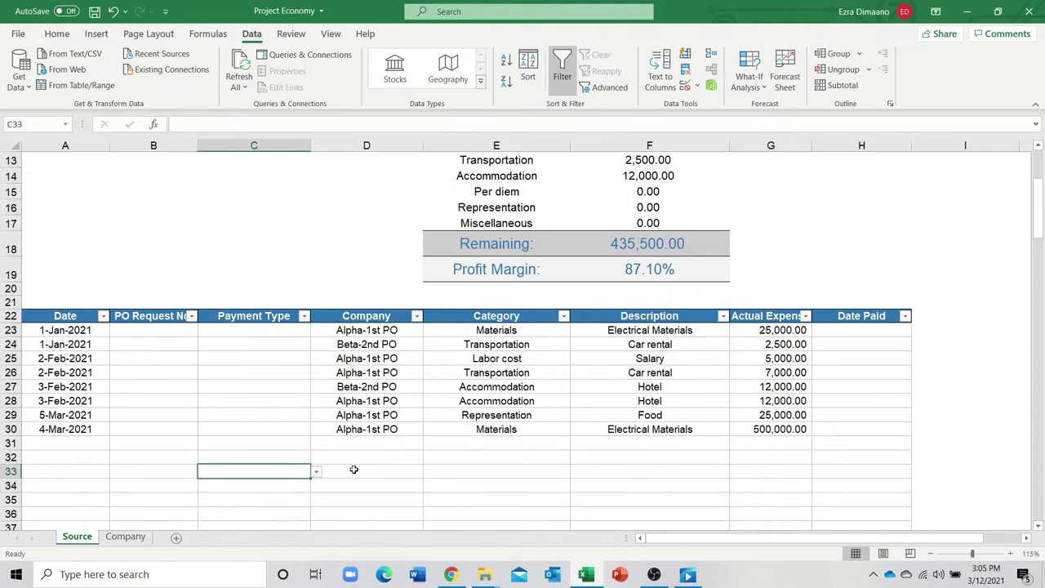
{"action": "scroll", "coordinate": [355, 468], "scroll_direction": "up", "scroll_amount": 2}
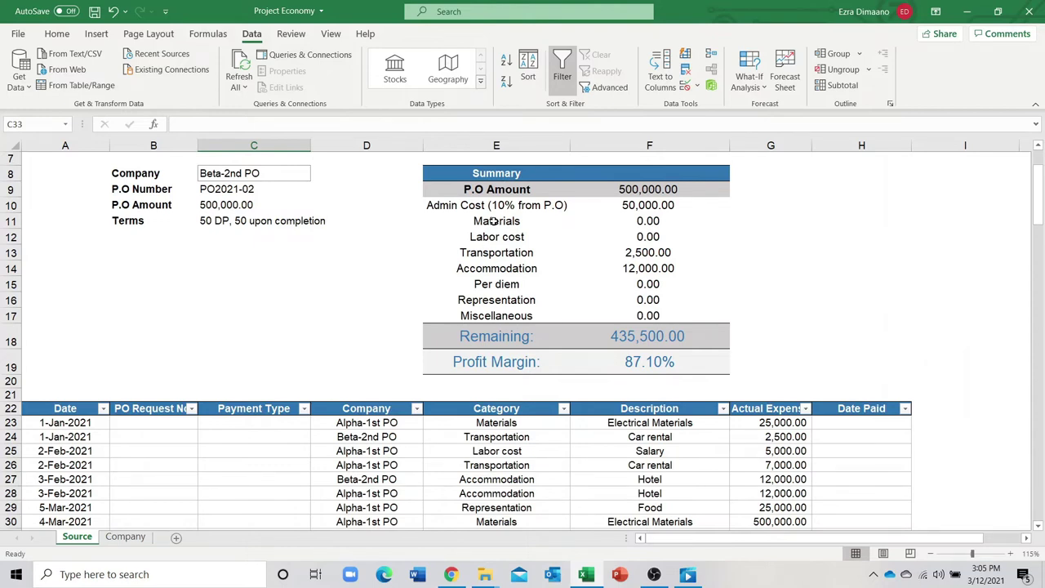
Insert a blank row 16 above the Representation category in the summary.
{"action": "left_click_drag", "start_coordinate": [497, 211], "coordinate": [502, 315]}
{"action": "left_click", "coordinate": [509, 330]}
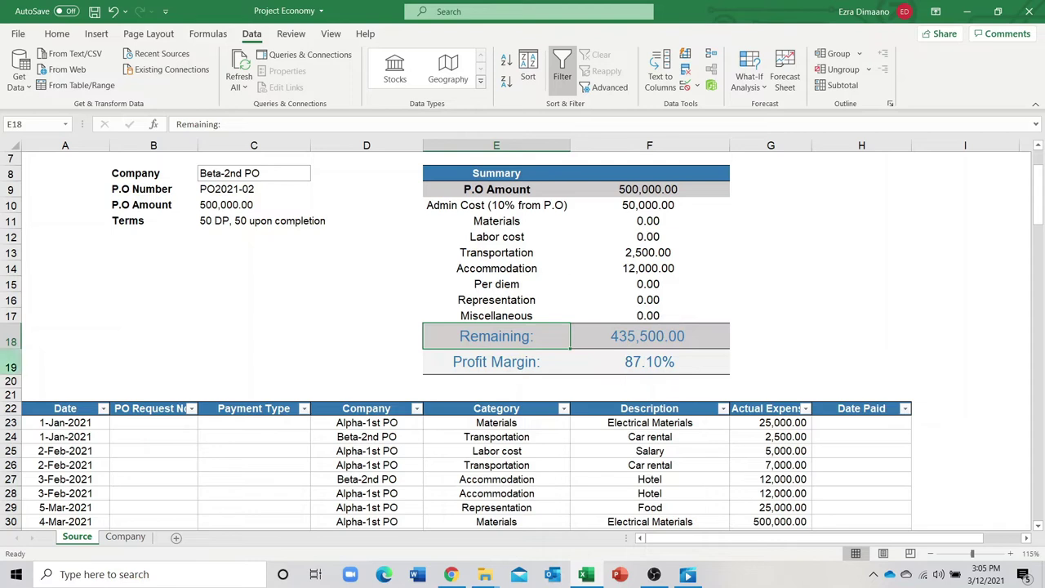
{"action": "left_click", "coordinate": [10, 315]}
{"action": "left_click", "coordinate": [11, 300]}
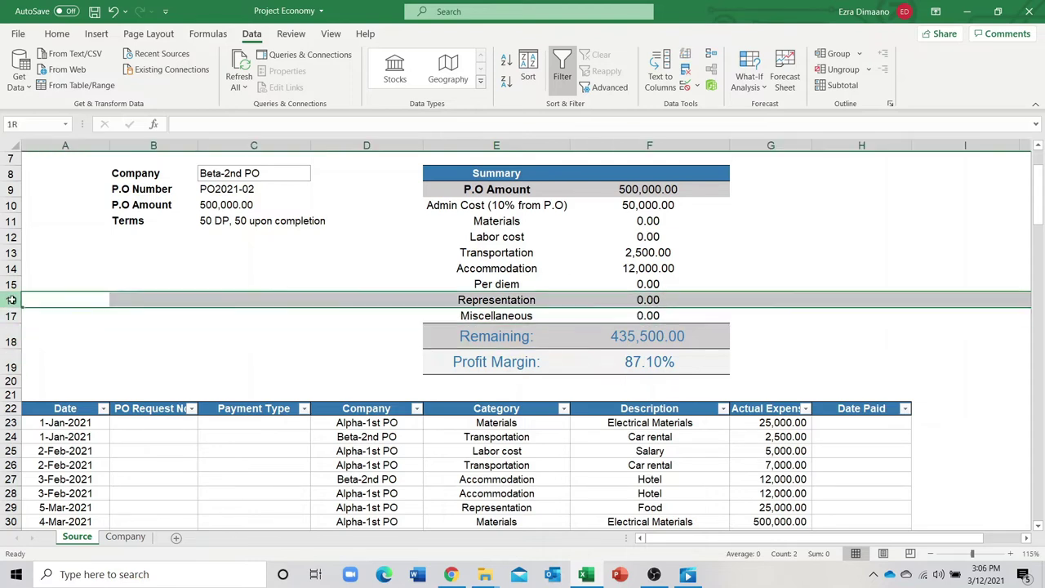
{"action": "right_click", "coordinate": [11, 301]}
{"action": "left_click", "coordinate": [80, 408]}
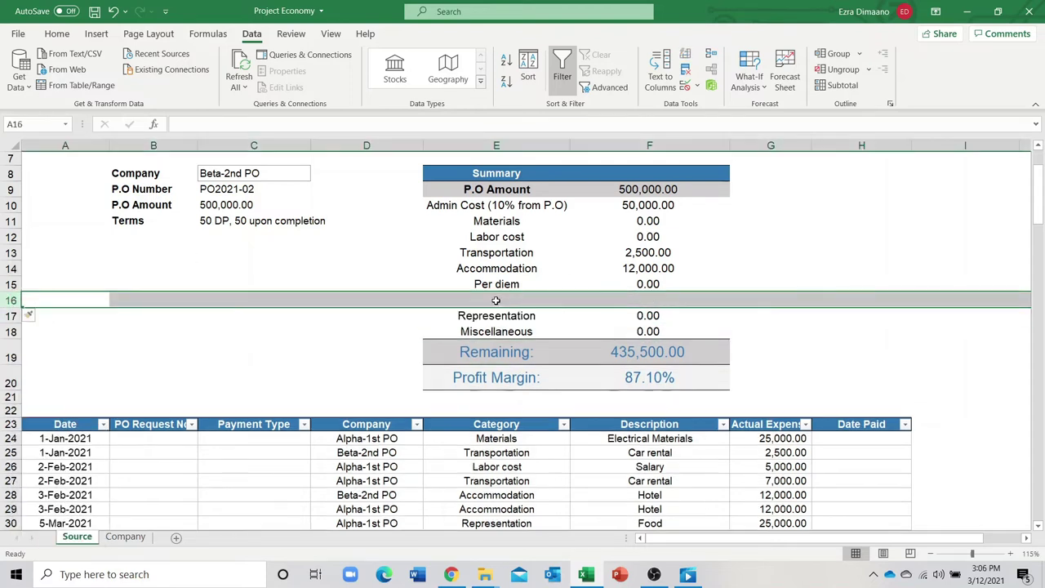
Label cell E16 as PPE and fill the Per diem formula from F15 down into F16.
{"action": "left_click", "coordinate": [498, 298]}
{"action": "type", "text": "PPE"}
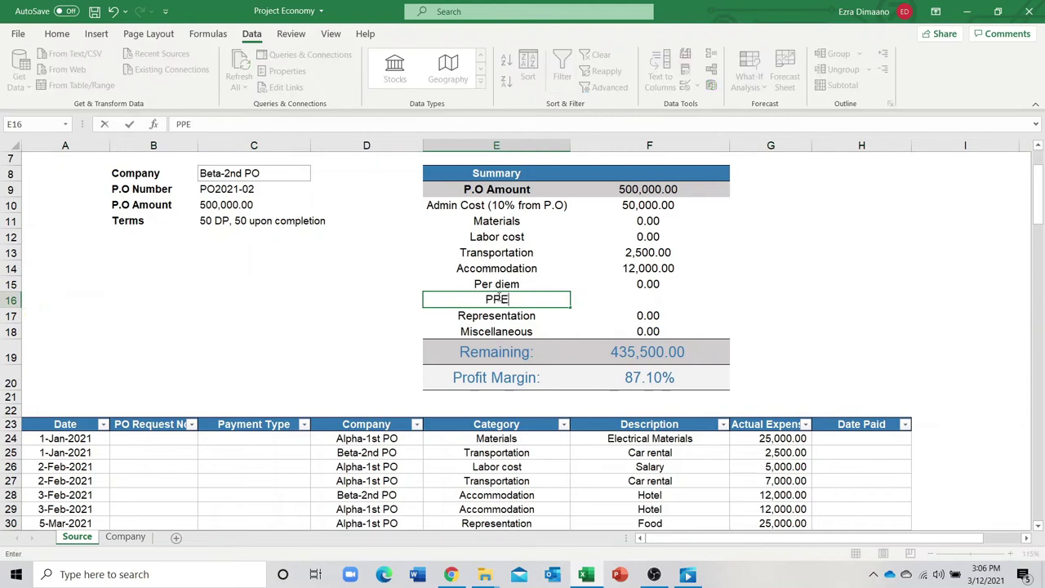
{"action": "left_click", "coordinate": [614, 302]}
{"action": "left_click", "coordinate": [630, 286]}
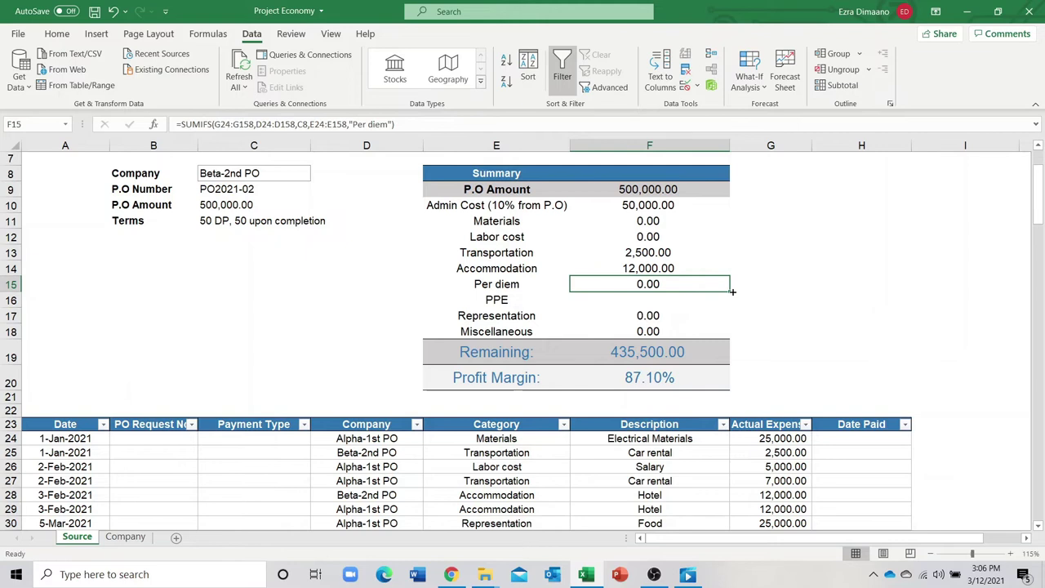
{"action": "left_click_drag", "start_coordinate": [731, 291], "coordinate": [734, 307]}
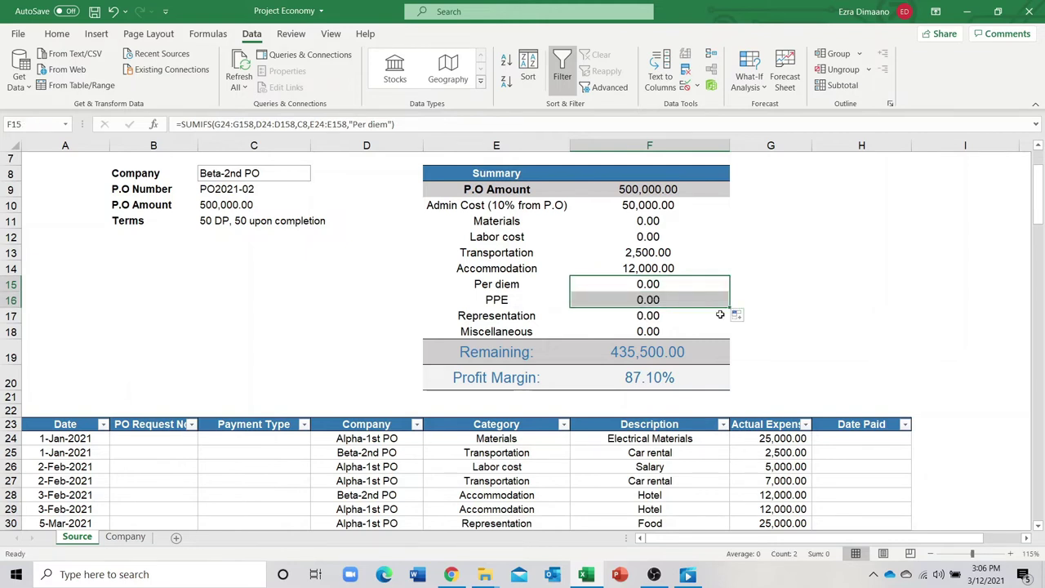
Edit the F16 formula to use "PPE" as the category criterion and cell C8 as the company criterion.
{"action": "double_click", "coordinate": [648, 299]}
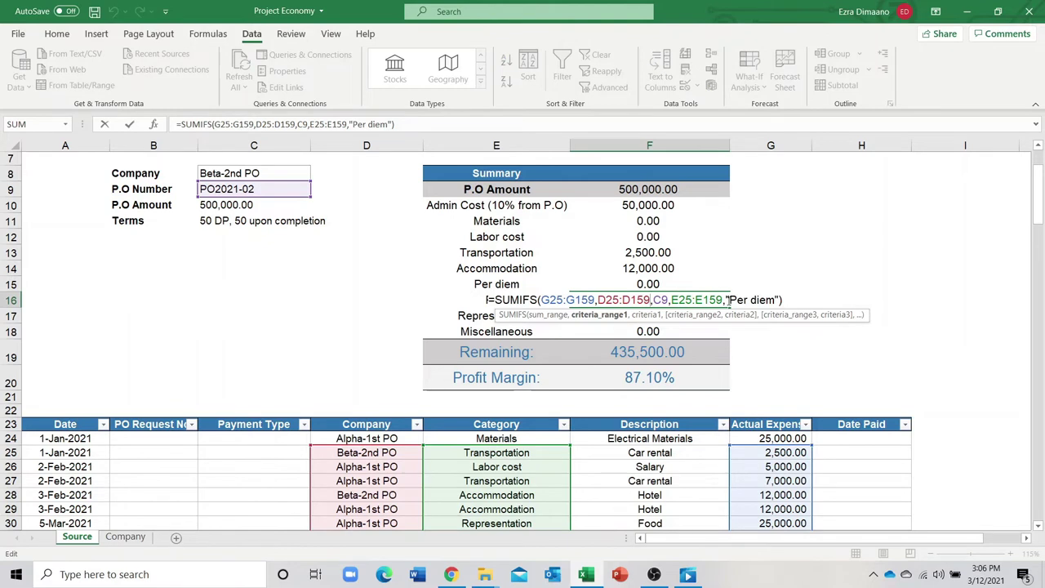
{"action": "left_click_drag", "start_coordinate": [731, 300], "coordinate": [775, 304]}
{"action": "type", "text": "PPE"}
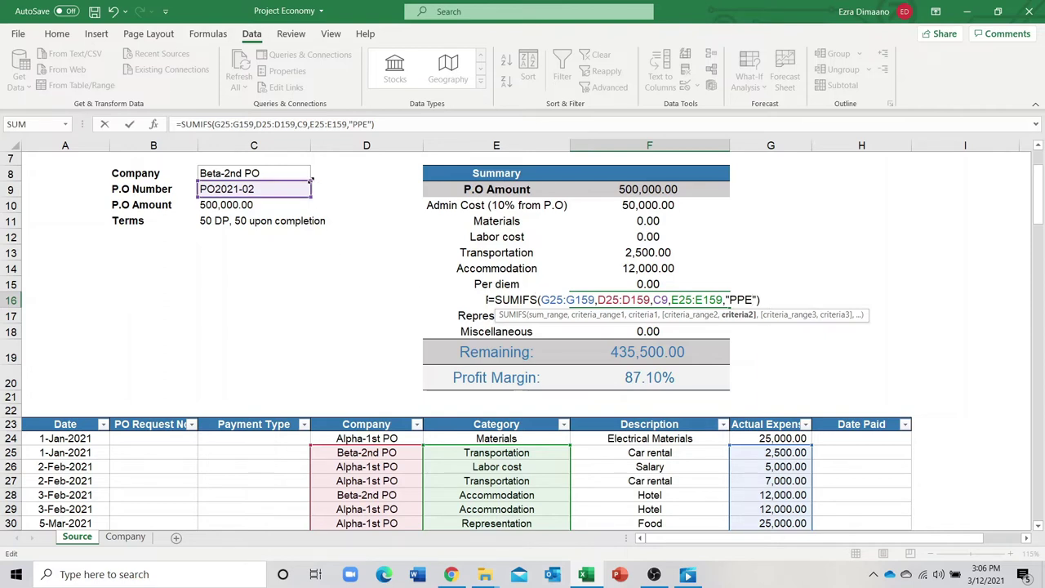
{"action": "left_click_drag", "start_coordinate": [308, 174], "coordinate": [305, 181]}
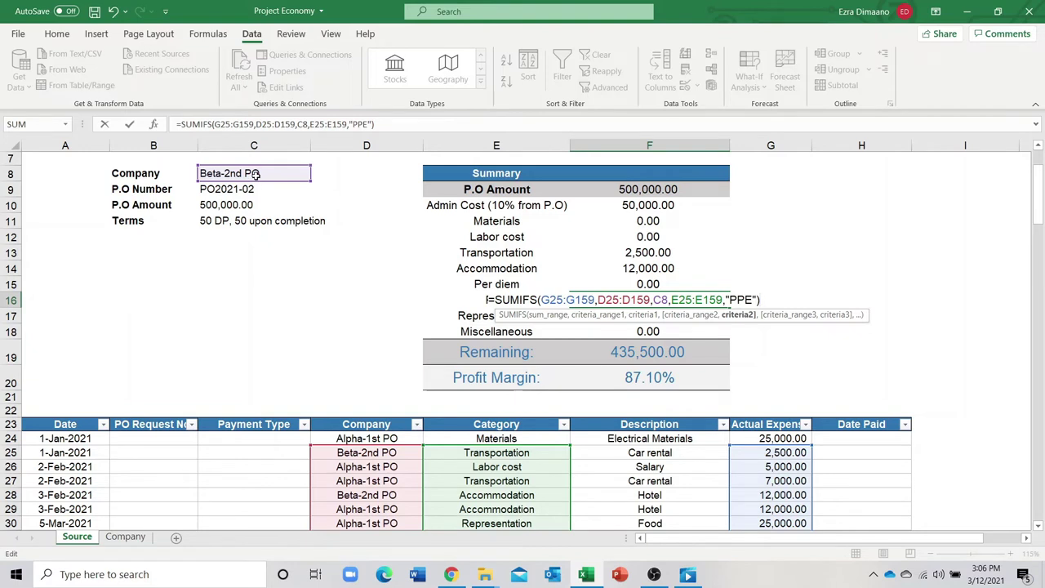
{"action": "key", "text": "Return"}
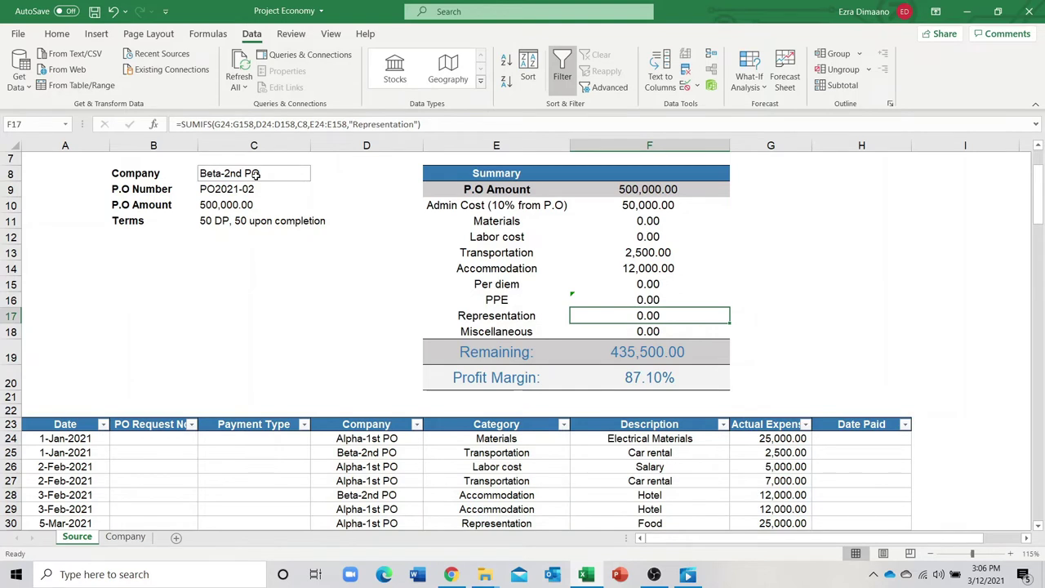
Add PPE to the end of the data validation list source for the Category column, E24:E158.
{"action": "left_click", "coordinate": [526, 443]}
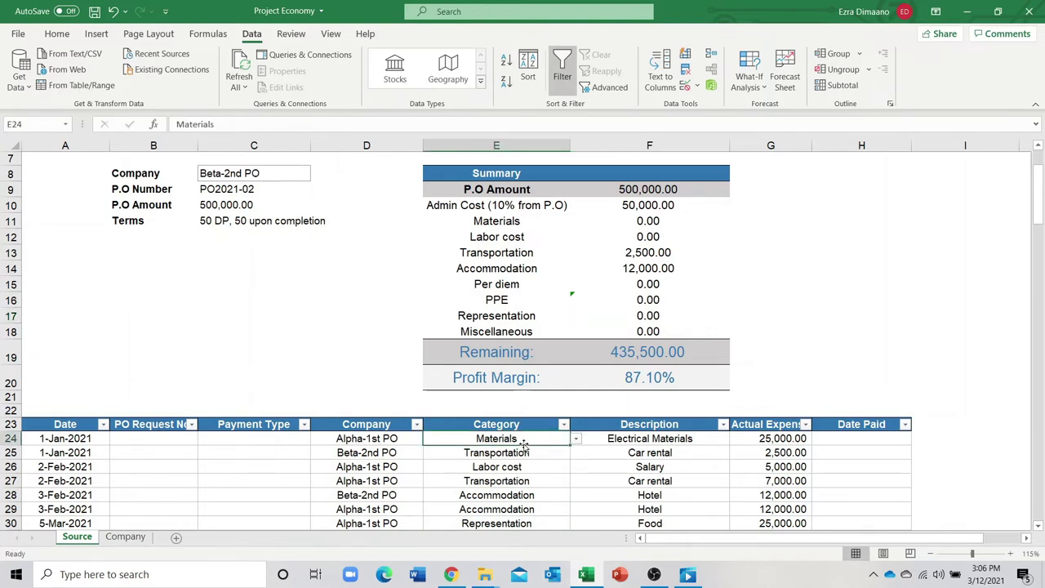
{"action": "left_click_drag", "start_coordinate": [520, 439], "coordinate": [517, 465]}
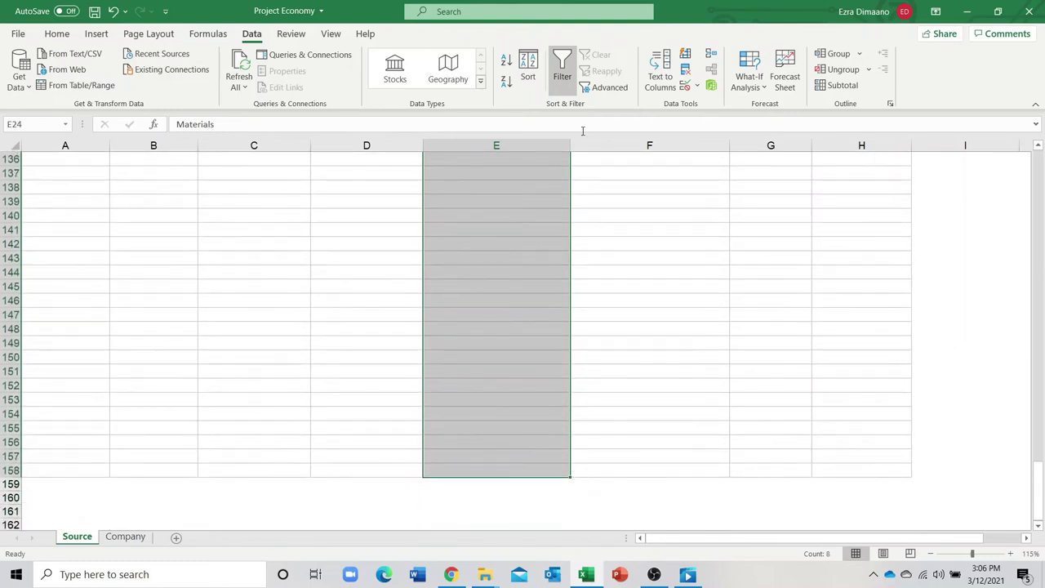
{"action": "left_click", "coordinate": [688, 88]}
{"action": "left_click_drag", "start_coordinate": [509, 186], "coordinate": [561, 214]}
{"action": "left_click", "coordinate": [516, 187]}
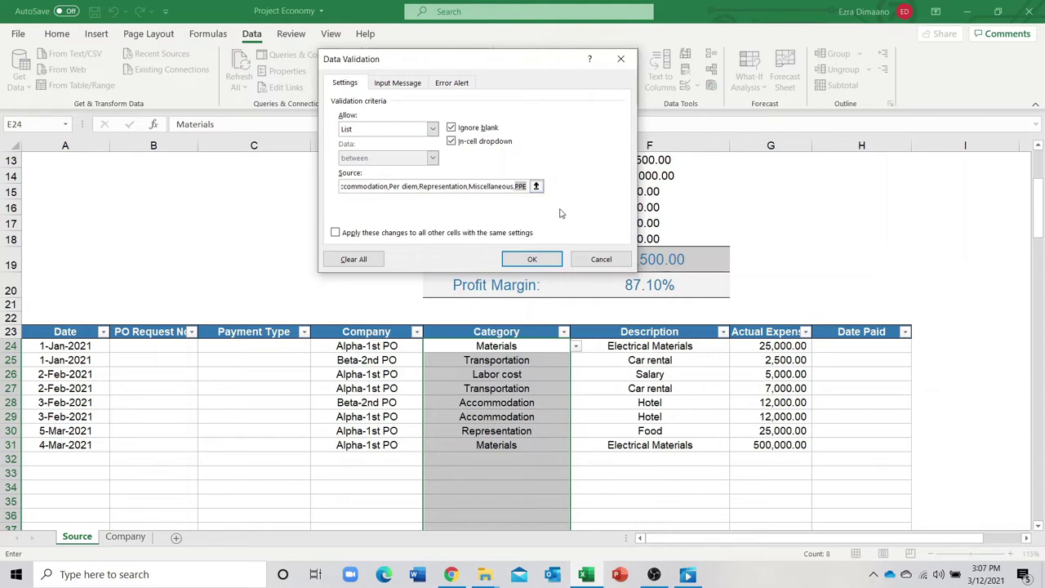
{"action": "left_click", "coordinate": [542, 261]}
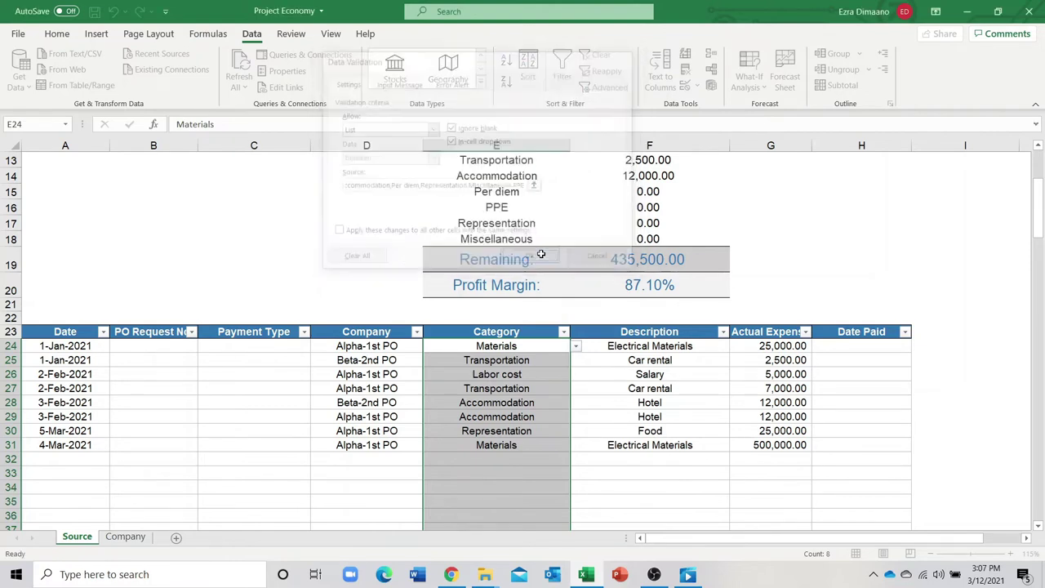
Change the category of the Beta-2nd PO hotel expense in E28 to PPE.
{"action": "left_click", "coordinate": [548, 407]}
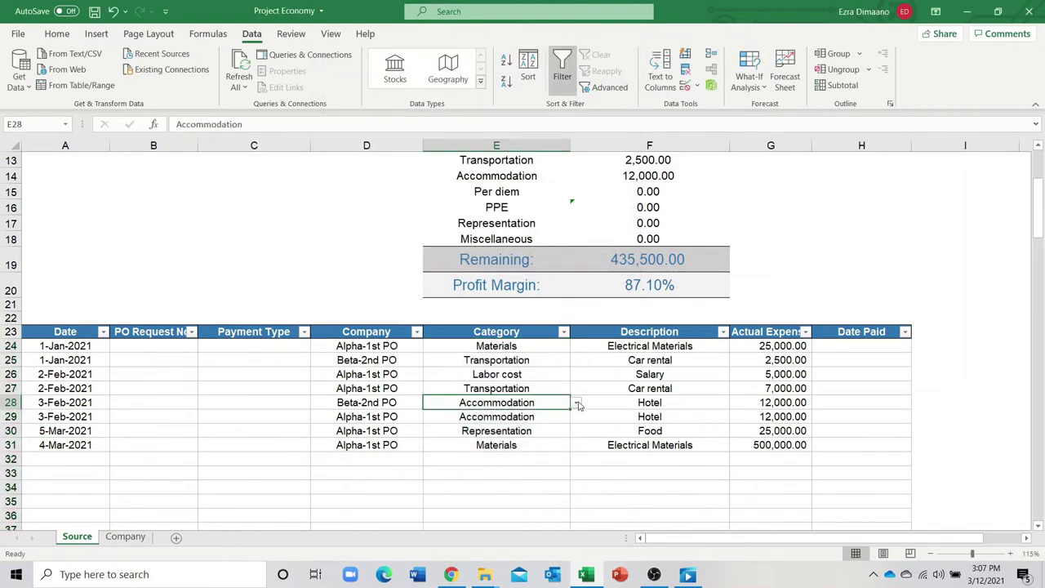
{"action": "left_click", "coordinate": [577, 405]}
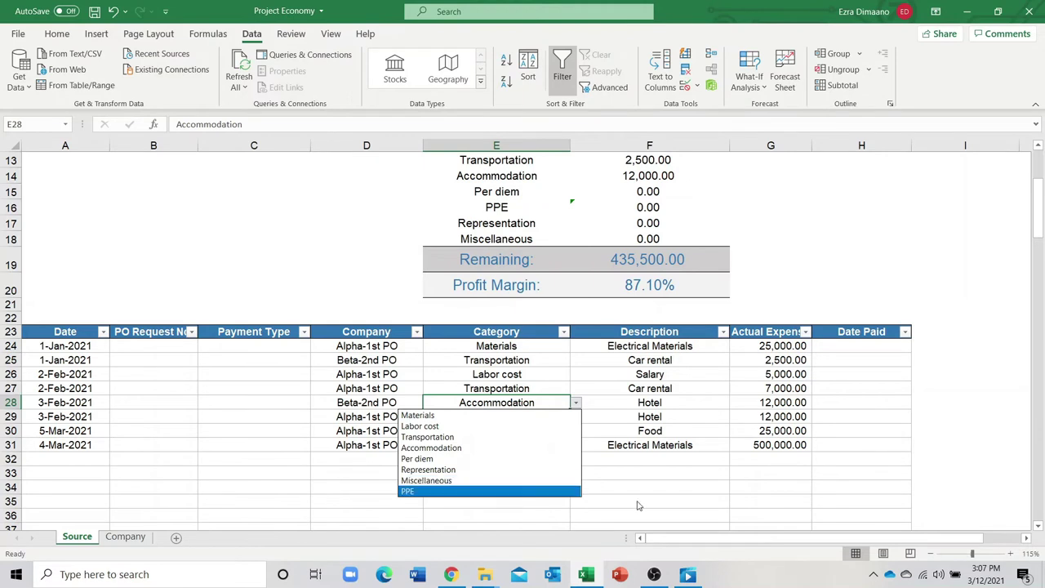
{"action": "key", "text": "Escape"}
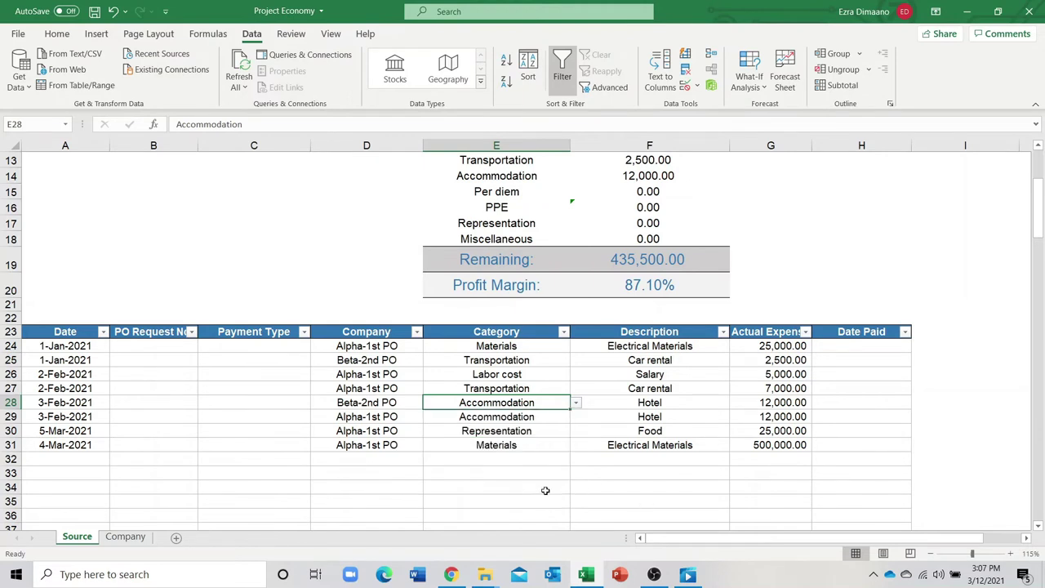
{"action": "scroll", "coordinate": [578, 474], "scroll_direction": "up", "scroll_amount": 1}
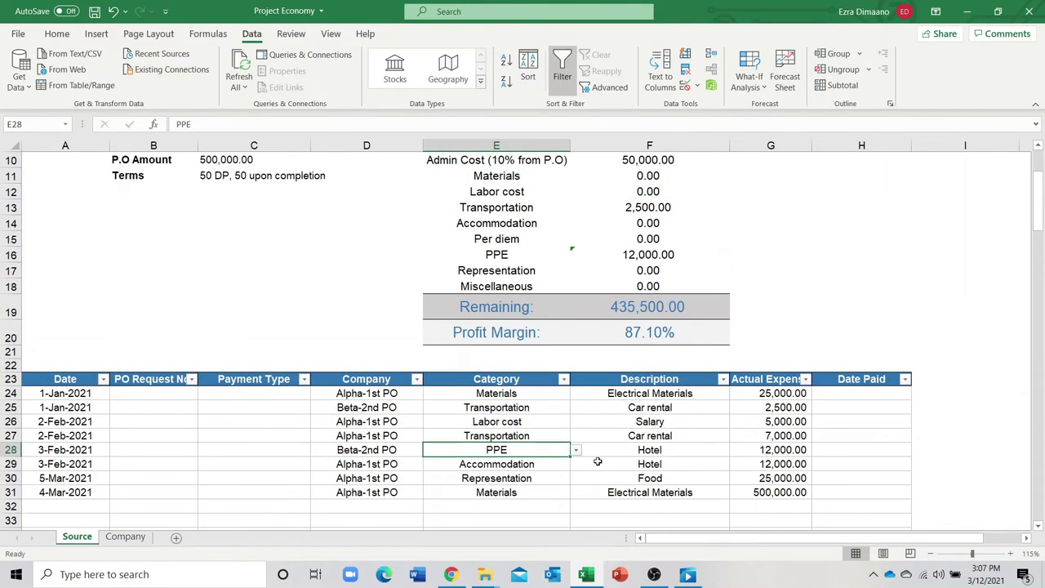
Examine the PPE amount in F16 and the Per diem formula in F15, leaving without changes.
{"action": "left_click", "coordinate": [620, 258]}
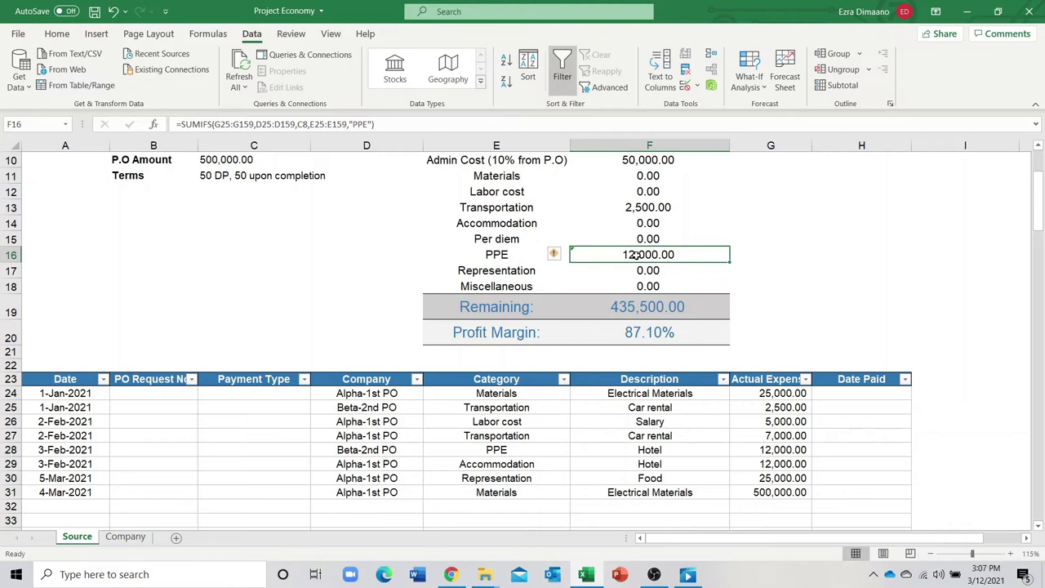
{"action": "left_click", "coordinate": [647, 241]}
{"action": "double_click", "coordinate": [650, 238]}
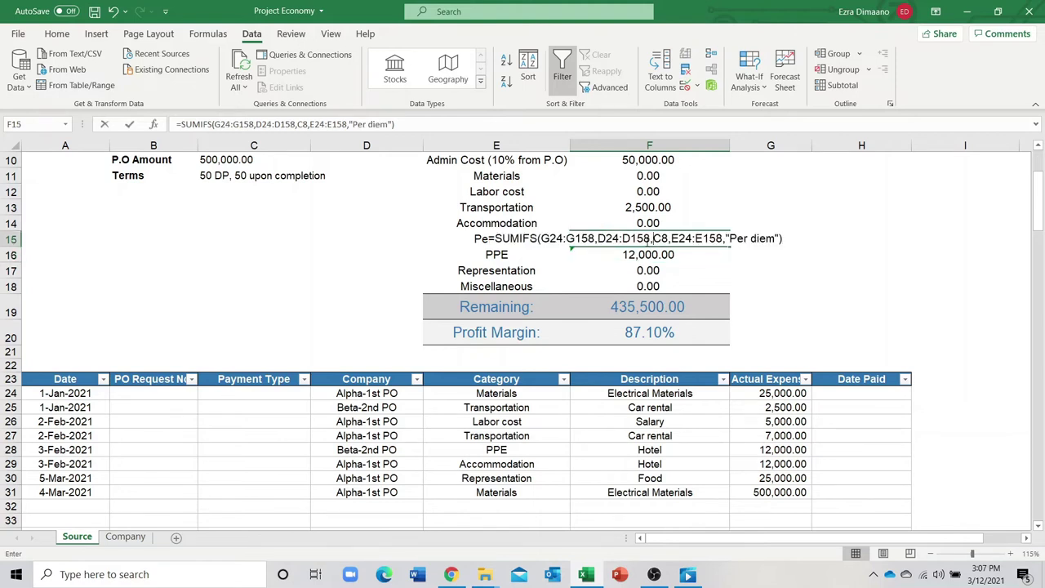
{"action": "type", "text": "12"}
{"action": "key", "text": "Escape"}
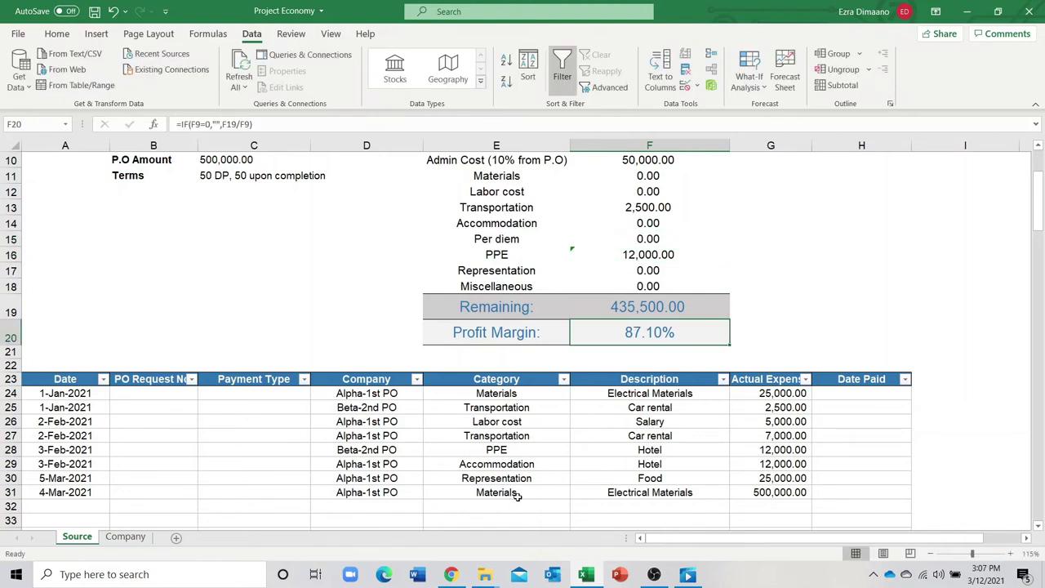
Set the category of the Beta-2nd PO hotel expense in E28 to Per diem.
{"action": "left_click", "coordinate": [514, 492]}
{"action": "left_click", "coordinate": [524, 454]}
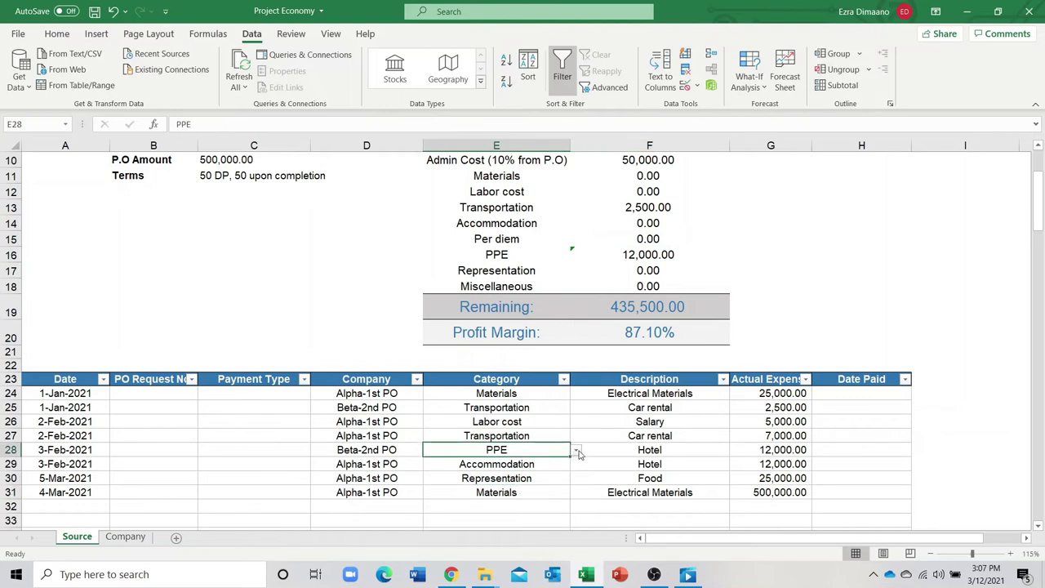
{"action": "left_click", "coordinate": [576, 450]}
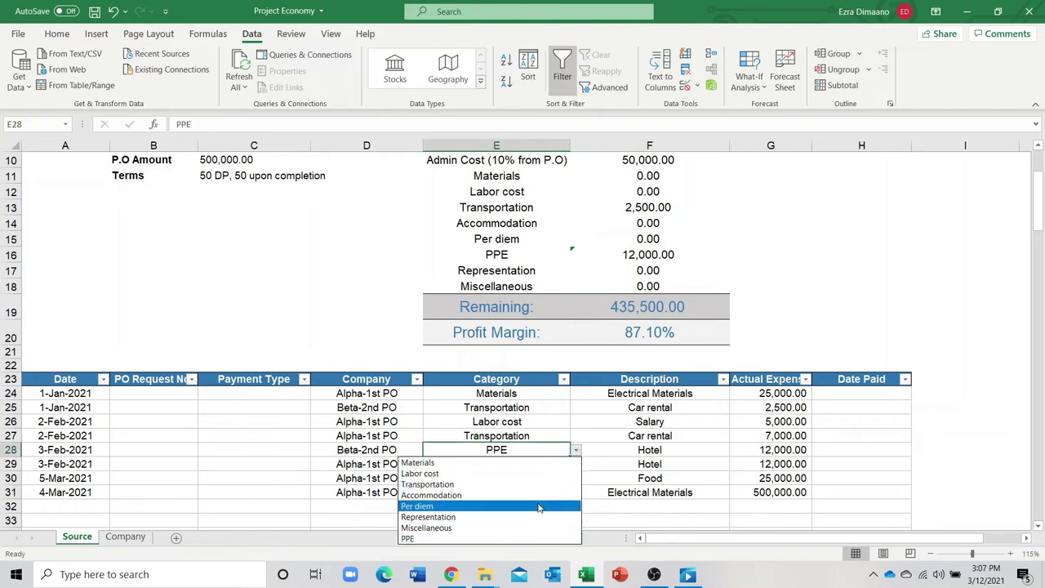
{"action": "left_click", "coordinate": [539, 504]}
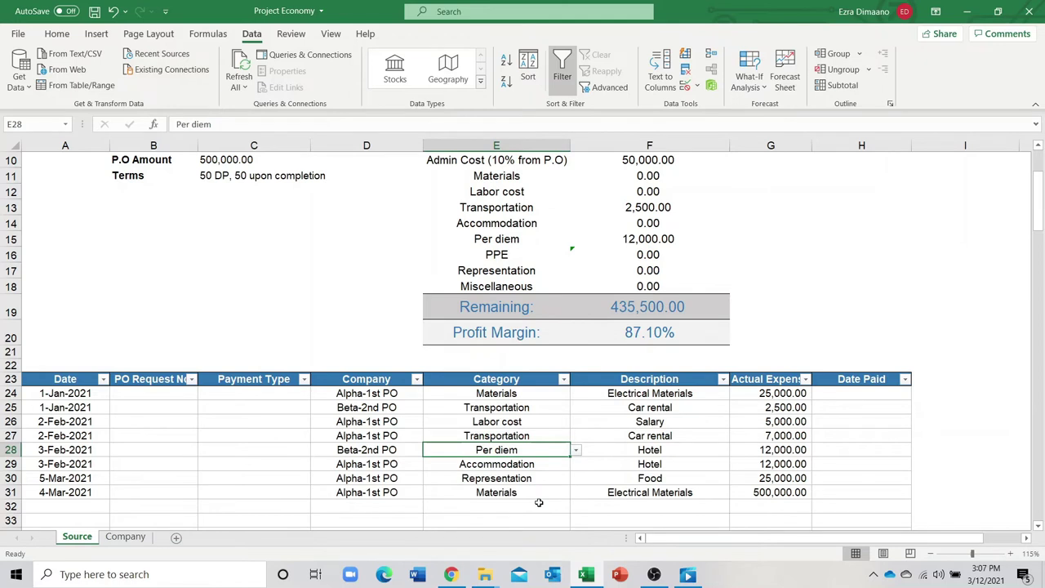
Start an expense record in row 32 dated 5-Jan-2021 for Alpha-1st PO with the category PPE.
{"action": "scroll", "coordinate": [91, 490], "scroll_direction": "down", "scroll_amount": 1}
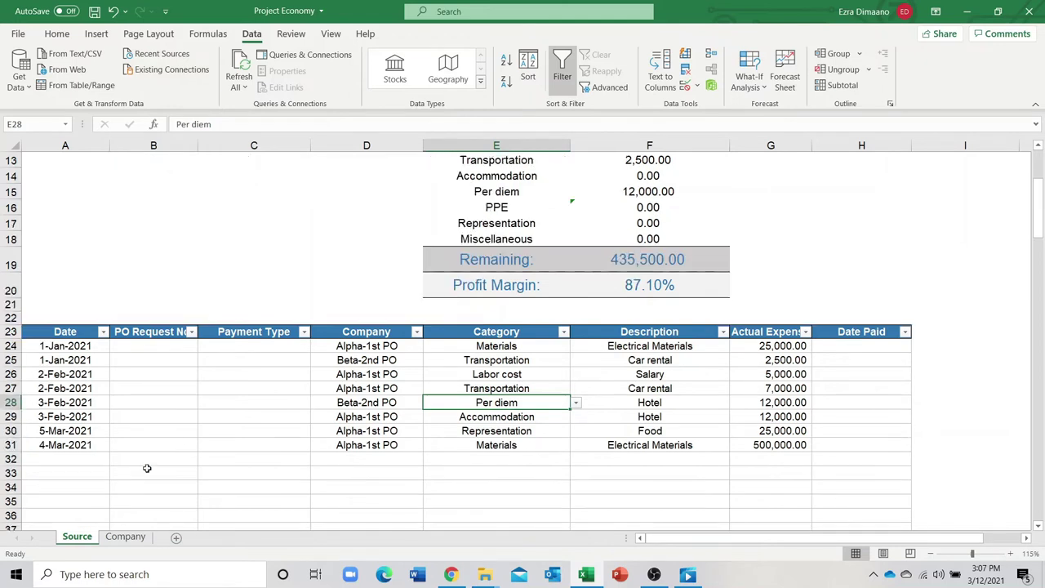
{"action": "left_click", "coordinate": [82, 462]}
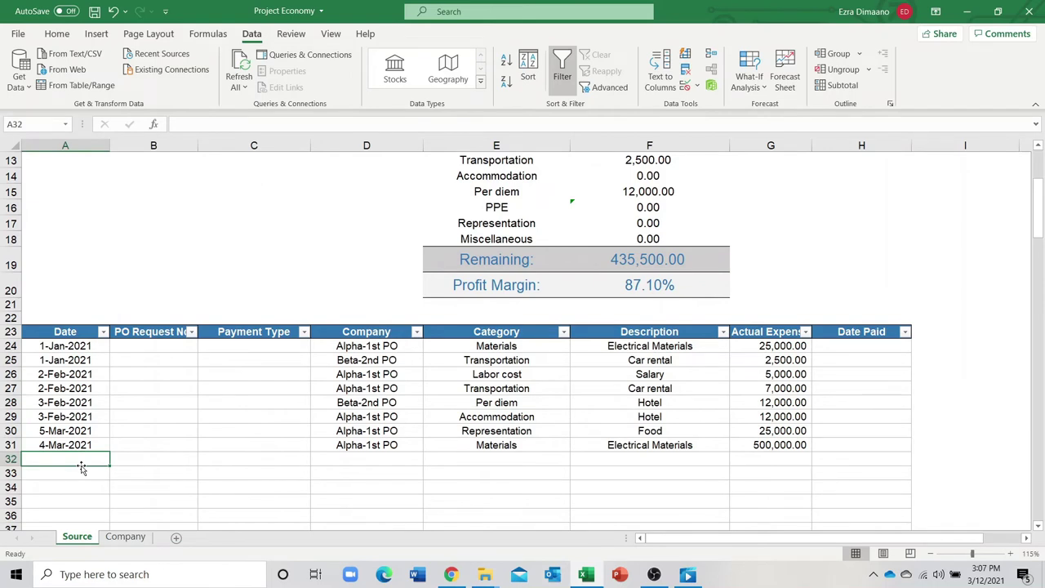
{"action": "type", "text": "1-5"}
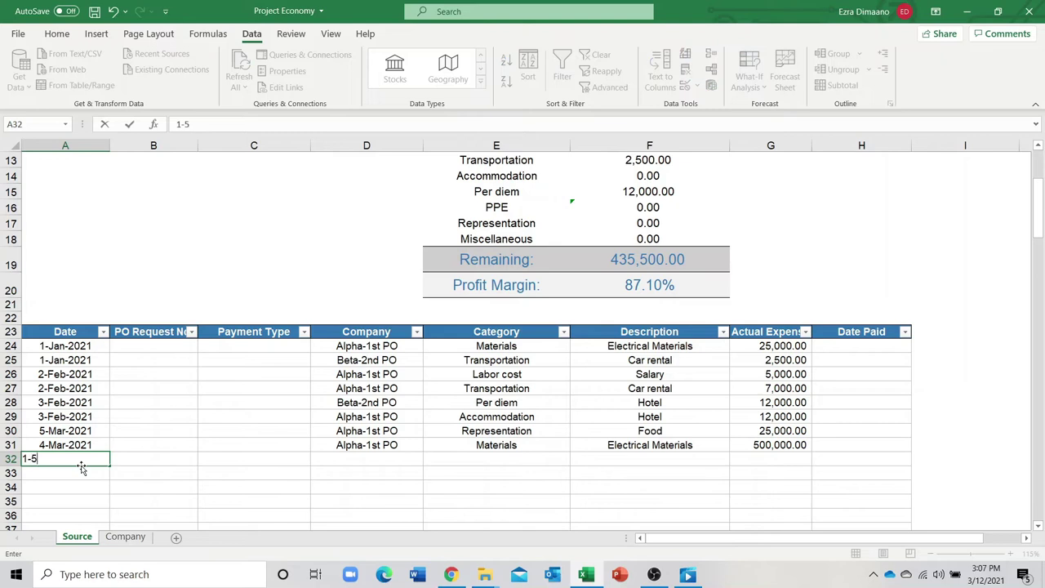
{"action": "key", "text": "Tab"}
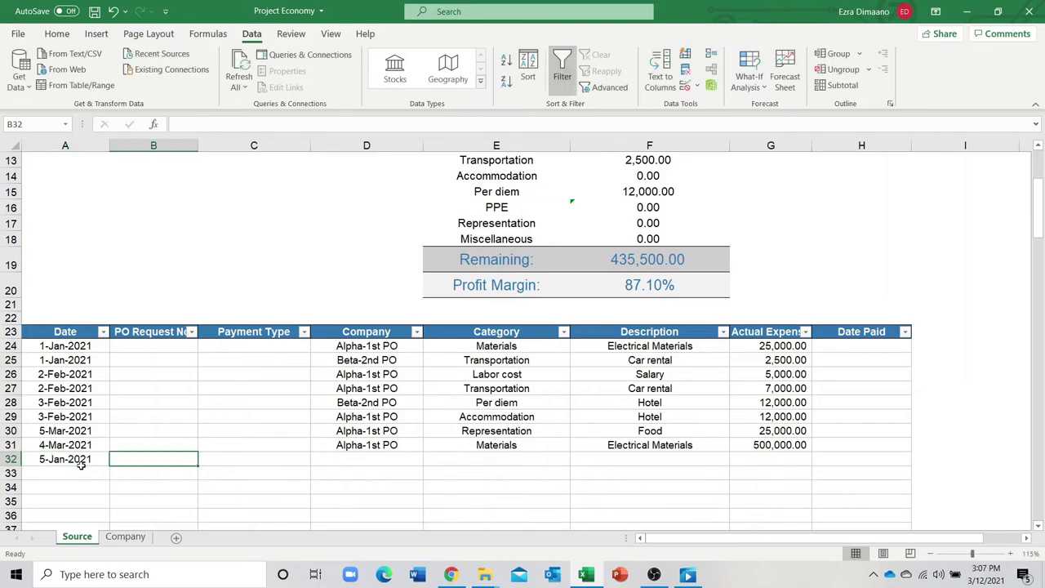
{"action": "key", "text": "Tab"}
{"action": "key", "text": "Tab"}
{"action": "type", "text": "Alpha-1st PO"}
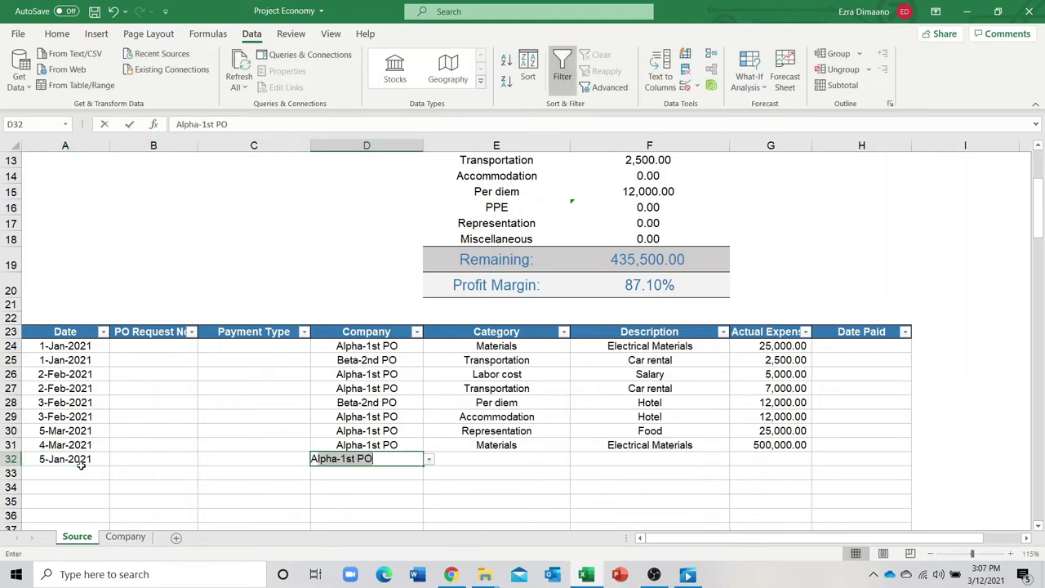
{"action": "key", "text": "Tab"}
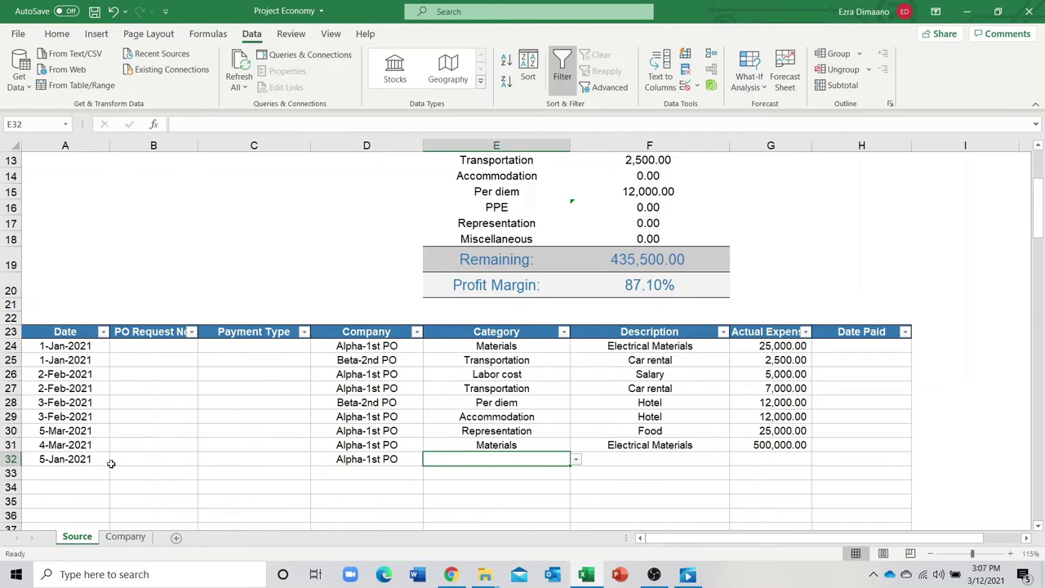
{"action": "left_click", "coordinate": [575, 460]}
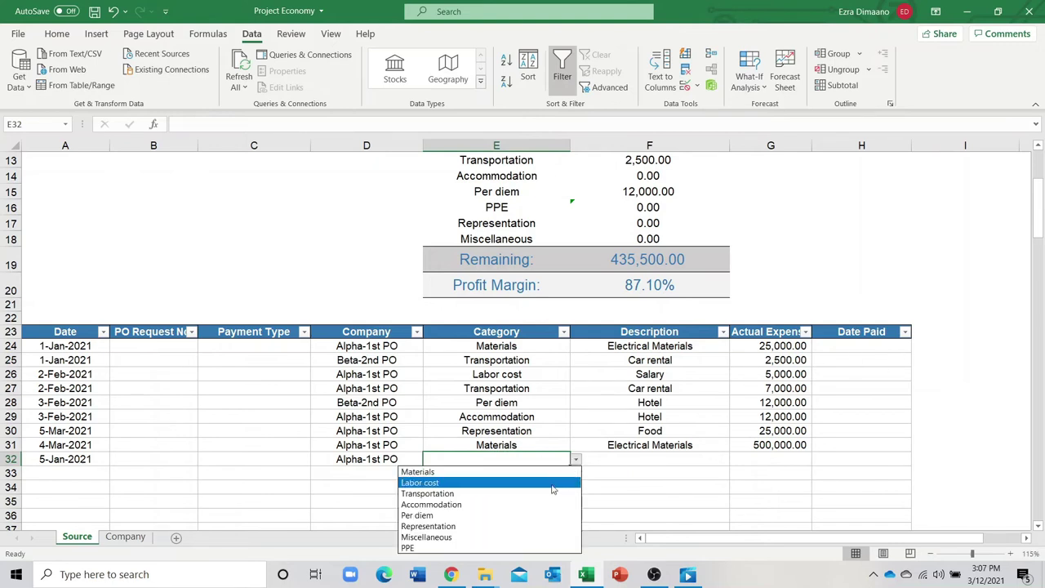
{"action": "left_click", "coordinate": [490, 521]}
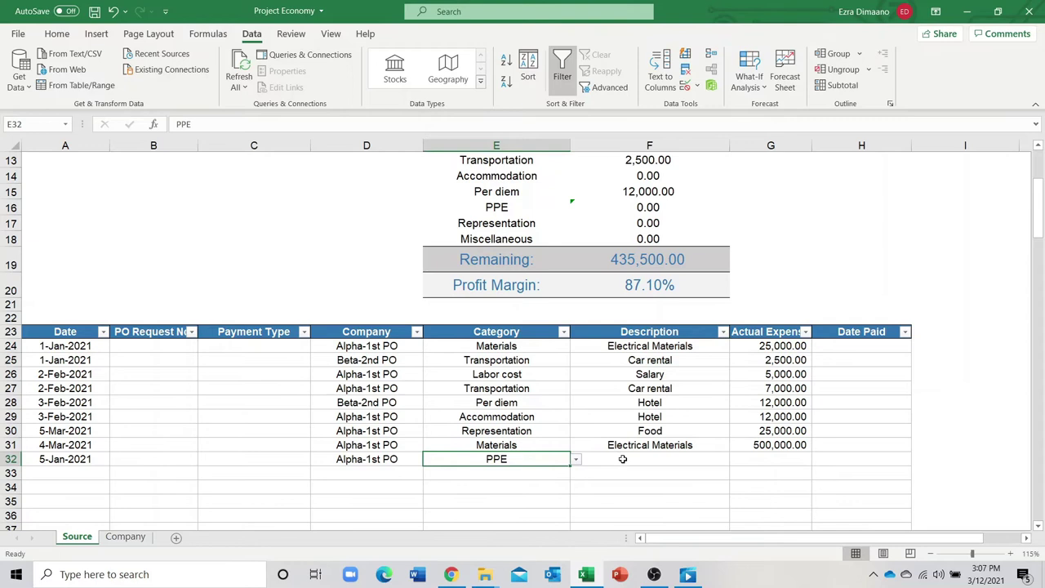
Complete the row 32 record with the description Suit and an actual expense of 5000.
{"action": "left_click", "coordinate": [622, 459]}
{"action": "type", "text": "5000"}
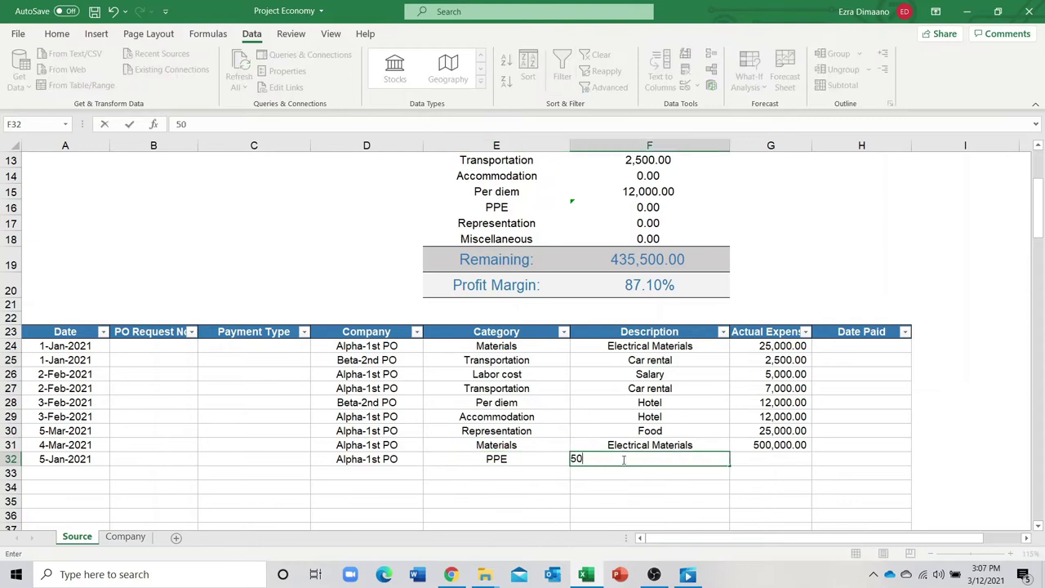
{"action": "key", "text": "BackSpace"}
{"action": "key", "text": "BackSpace"}
{"action": "key", "text": "BackSpace"}
{"action": "key", "text": "BackSpace"}
{"action": "key", "text": "BackSpace"}
{"action": "key", "text": "BackSpace"}
{"action": "type", "text": "Suit"}
{"action": "key", "text": "Tab"}
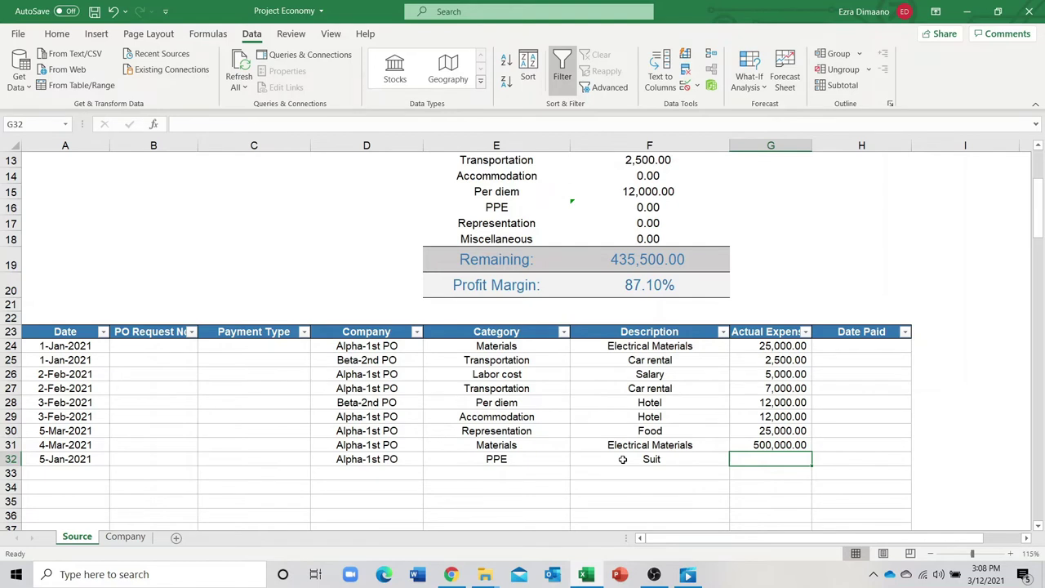
{"action": "type", "text": "5000"}
{"action": "key", "text": "Return"}
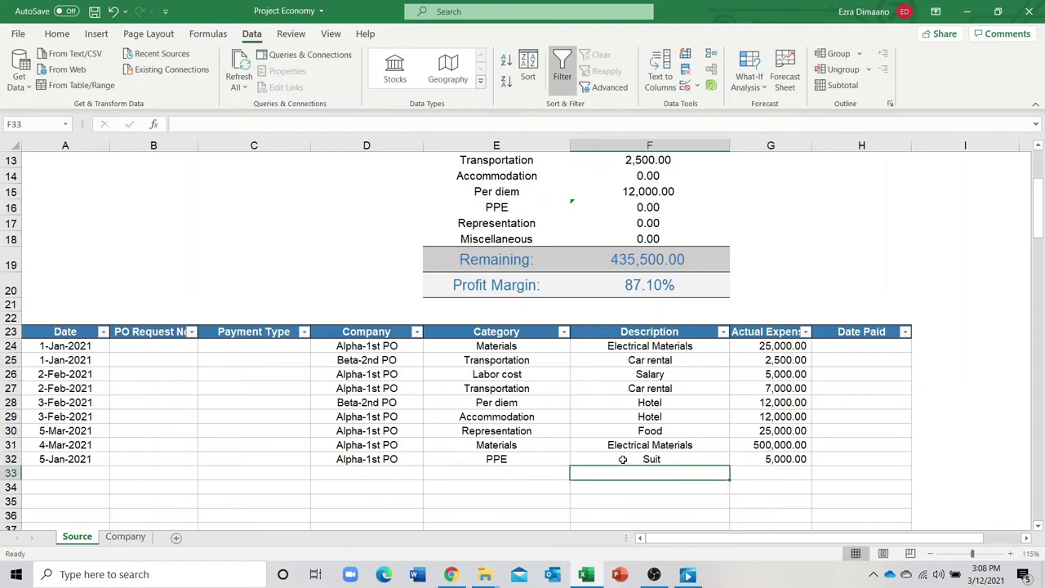
Switch the summary's company in C8 to Alpha-1st PO.
{"action": "scroll", "coordinate": [615, 343], "scroll_direction": "up", "scroll_amount": 1}
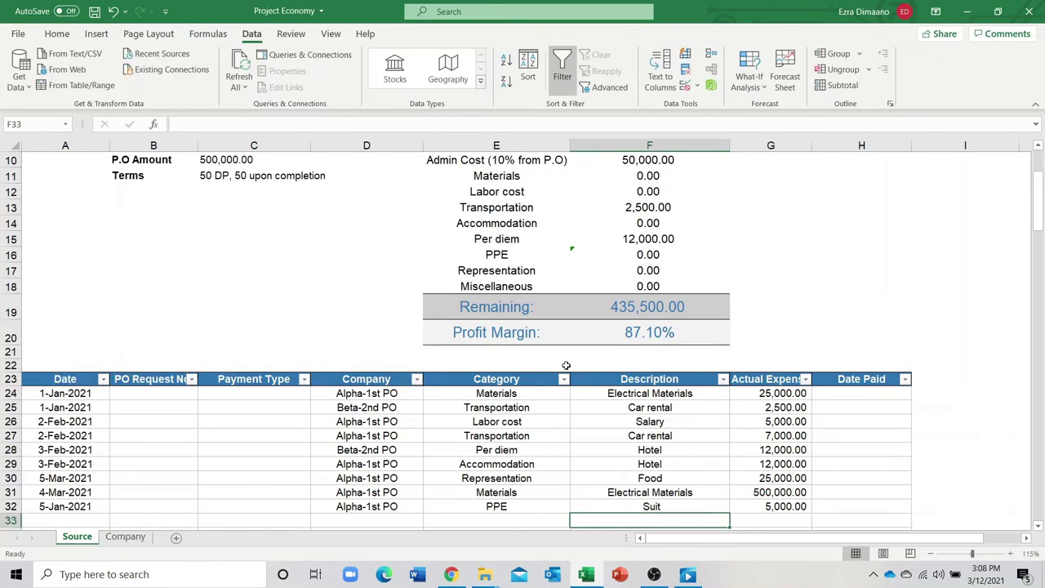
{"action": "scroll", "coordinate": [566, 365], "scroll_direction": "up", "scroll_amount": 1}
{"action": "left_click", "coordinate": [268, 173]}
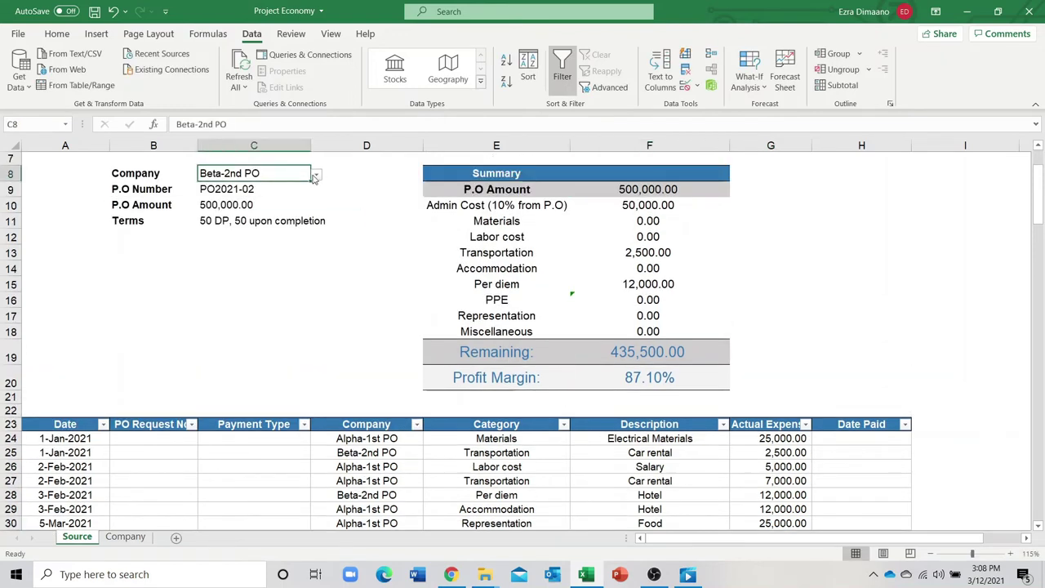
{"action": "left_click", "coordinate": [315, 175]}
{"action": "left_click", "coordinate": [314, 191]}
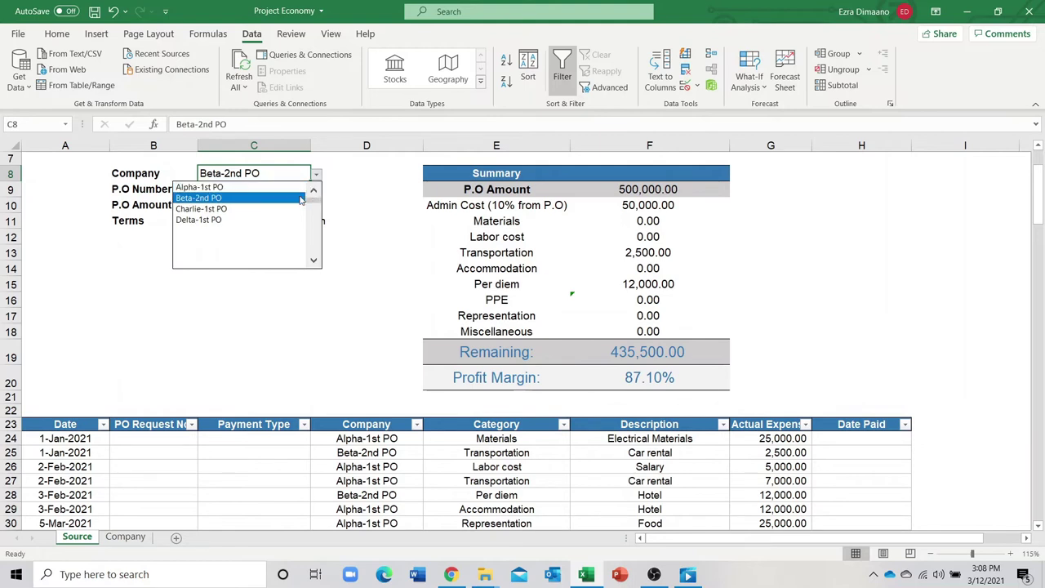
{"action": "left_click", "coordinate": [289, 187]}
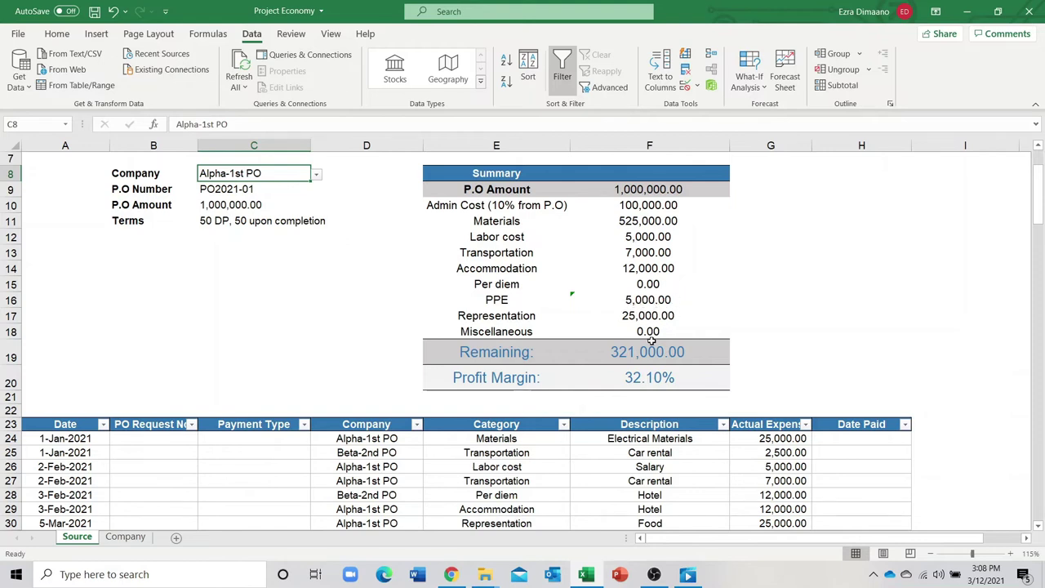
Insert a row above Miscellaneous in the summary and label it Swabtest in E18.
{"action": "scroll", "coordinate": [651, 341], "scroll_direction": "down", "scroll_amount": 2}
{"action": "scroll", "coordinate": [653, 330], "scroll_direction": "up", "scroll_amount": 2}
{"action": "left_click", "coordinate": [12, 330]}
{"action": "right_click", "coordinate": [12, 333]}
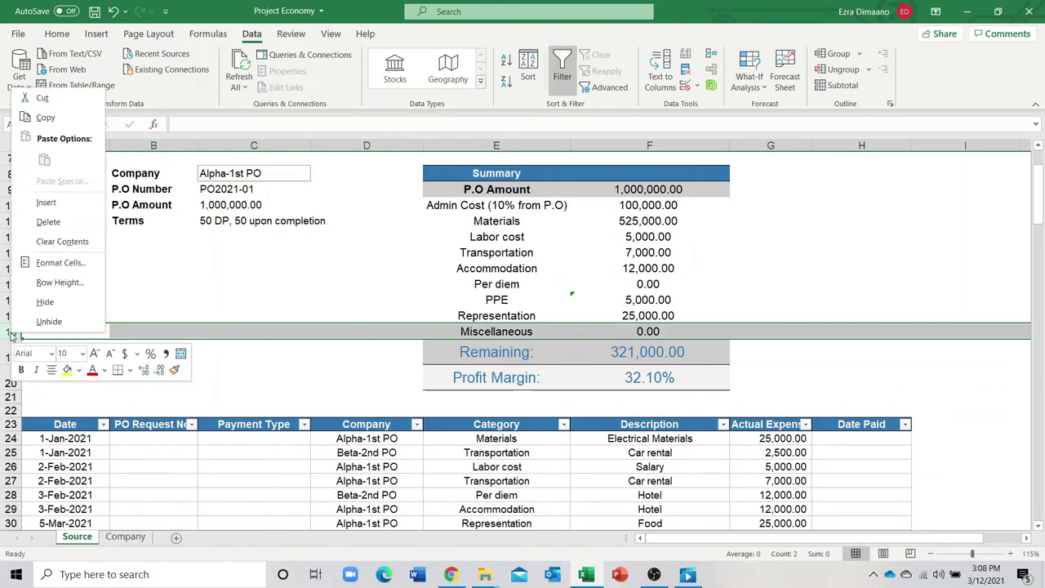
{"action": "left_click", "coordinate": [46, 201]}
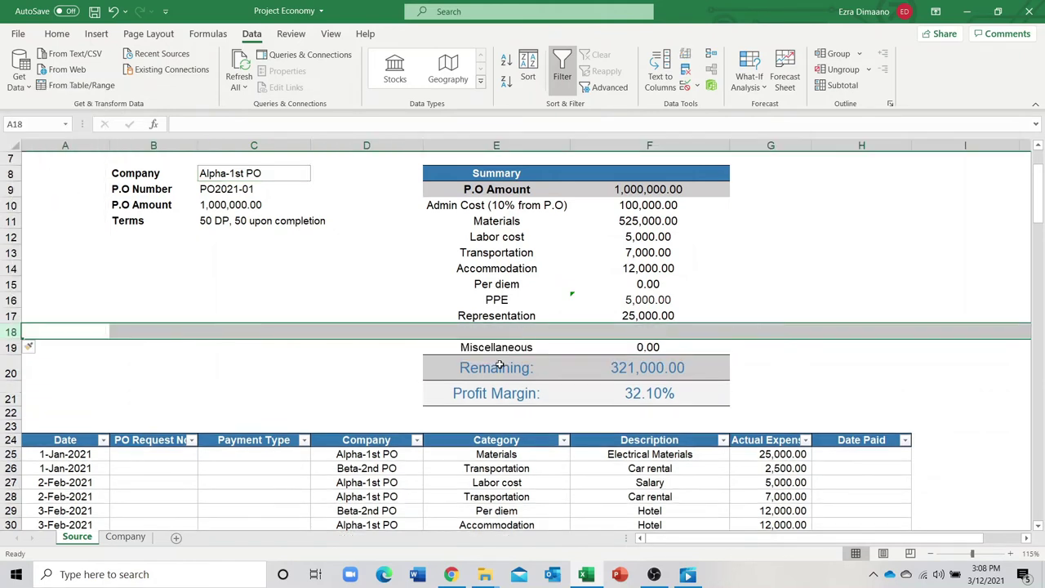
{"action": "left_click", "coordinate": [520, 327]}
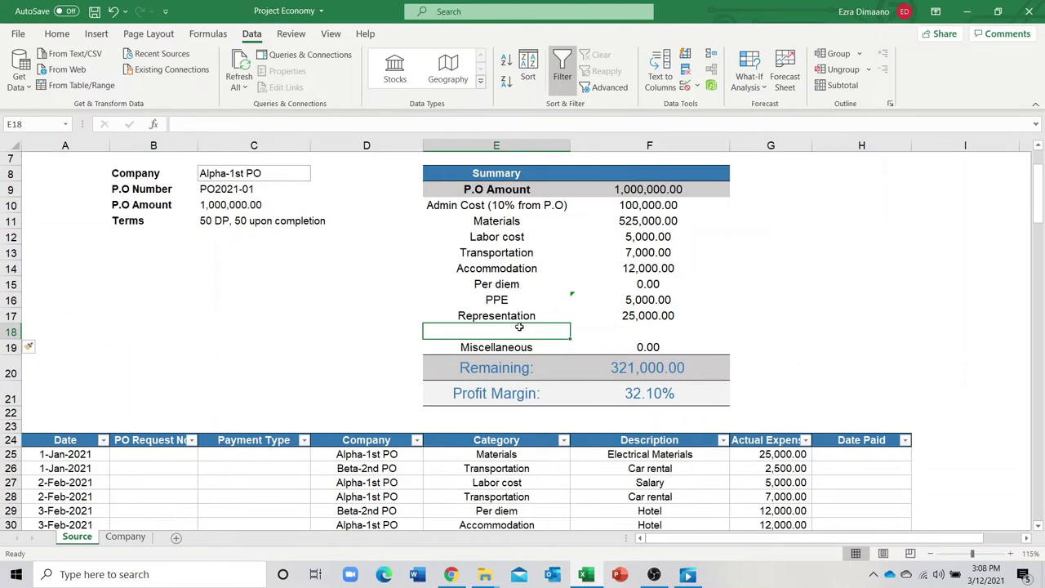
{"action": "type", "text": "S"}
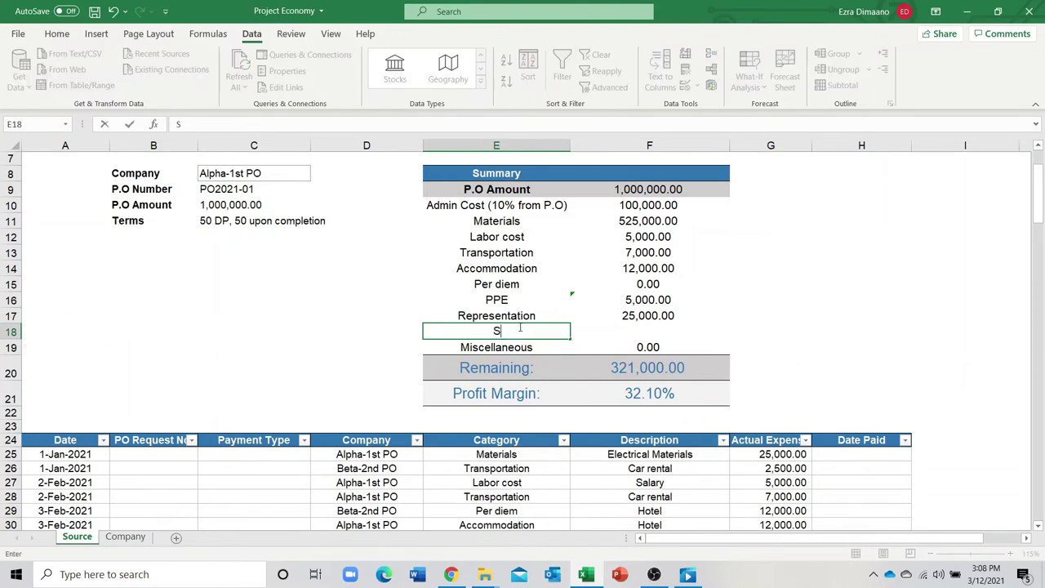
{"action": "type", "text": "wabtest"}
{"action": "key", "text": "Tab"}
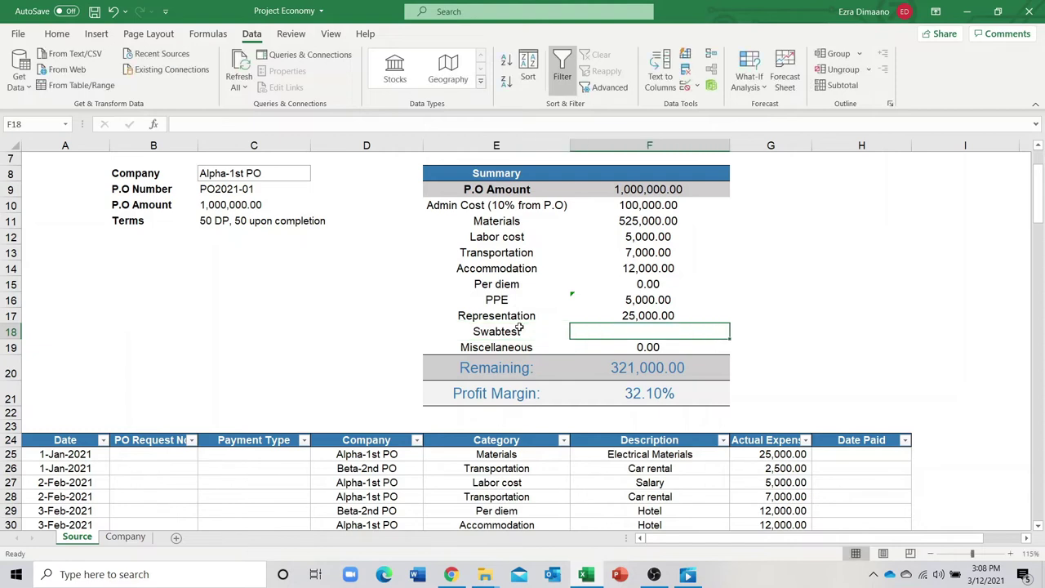
Copy the Representation formula down to F18, changing its category criterion to "Swabtest" and its company reference to C8.
{"action": "left_click", "coordinate": [619, 318]}
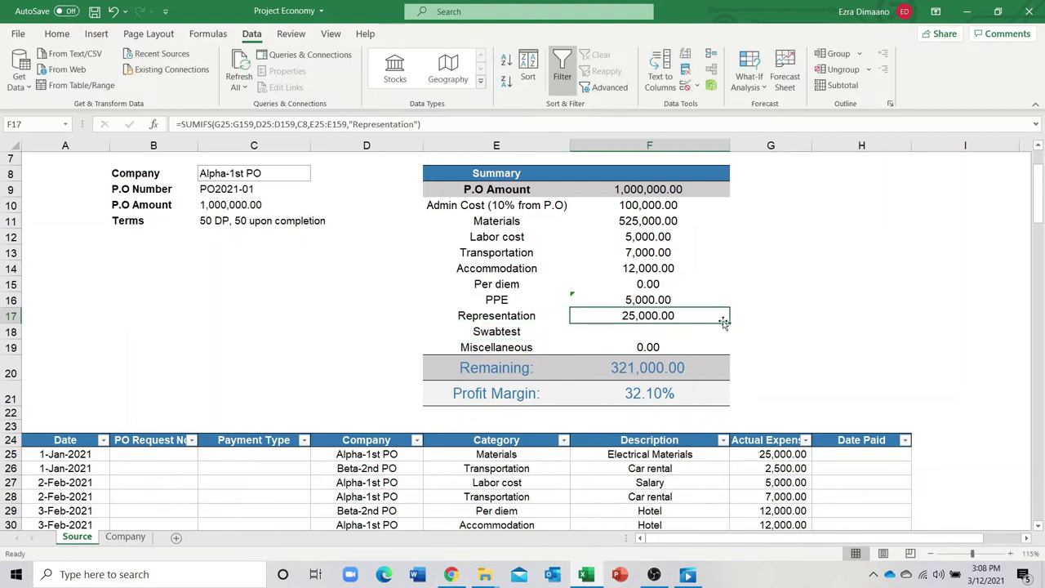
{"action": "left_click_drag", "start_coordinate": [731, 325], "coordinate": [703, 329]}
{"action": "double_click", "coordinate": [704, 333]}
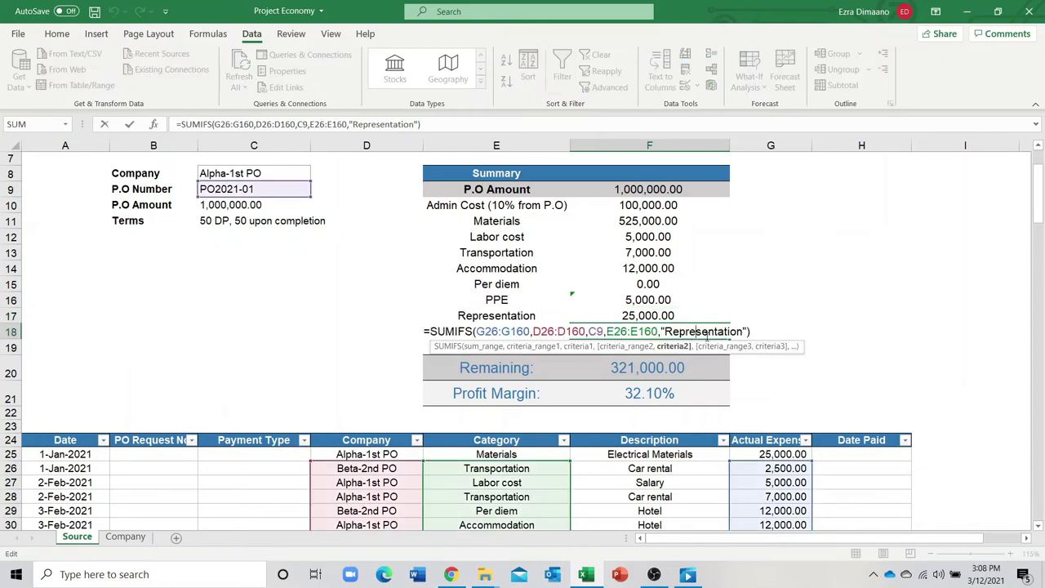
{"action": "left_click_drag", "start_coordinate": [666, 332], "coordinate": [742, 345]}
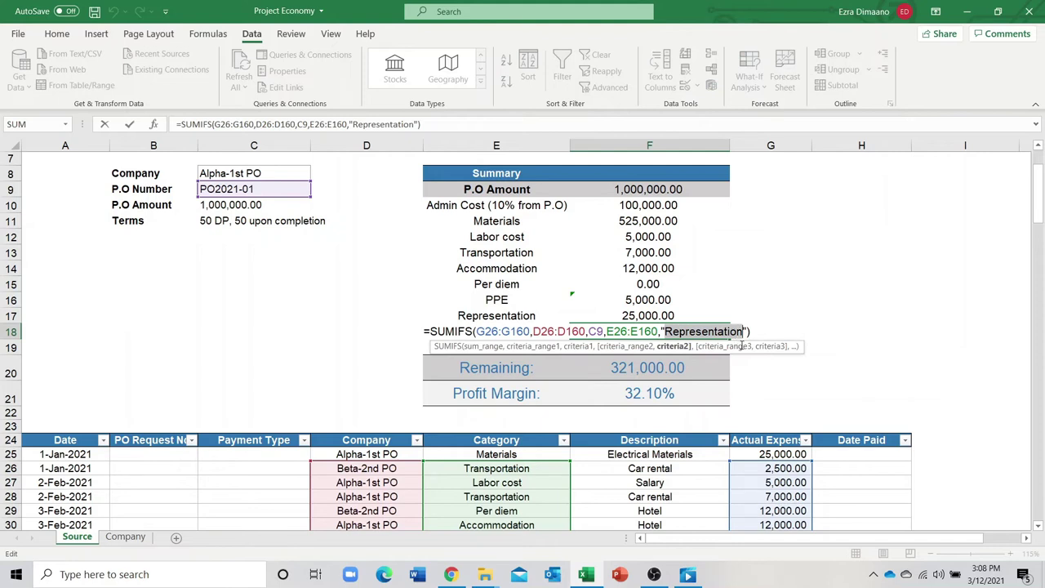
{"action": "type", "text": "Swabtest"}
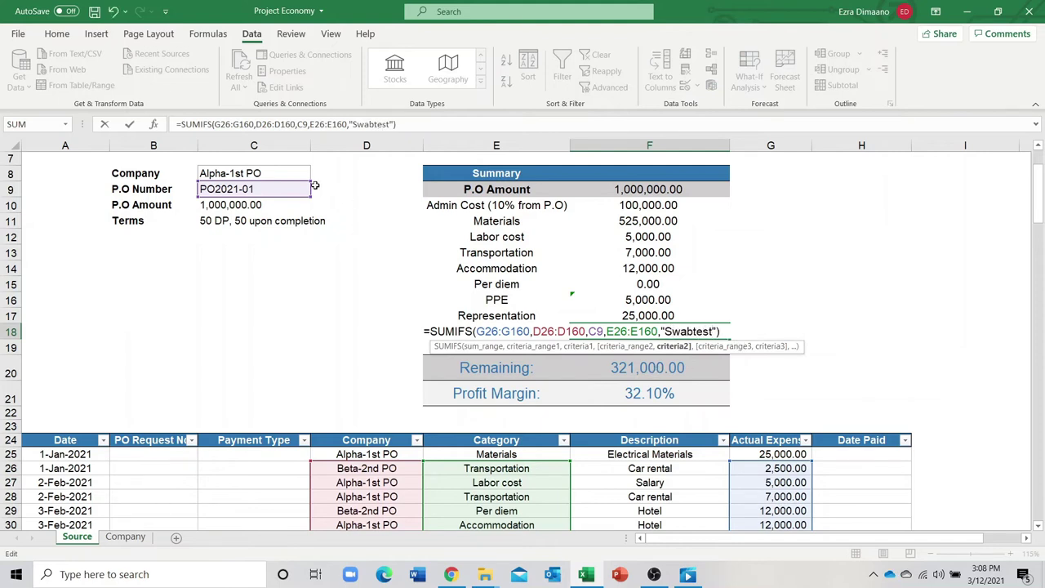
{"action": "mouse_move", "coordinate": [311, 176]}
{"action": "left_mouse_down"}
{"action": "mouse_move", "coordinate": [312, 167]}
{"action": "mouse_move", "coordinate": [306, 180]}
{"action": "left_mouse_up"}
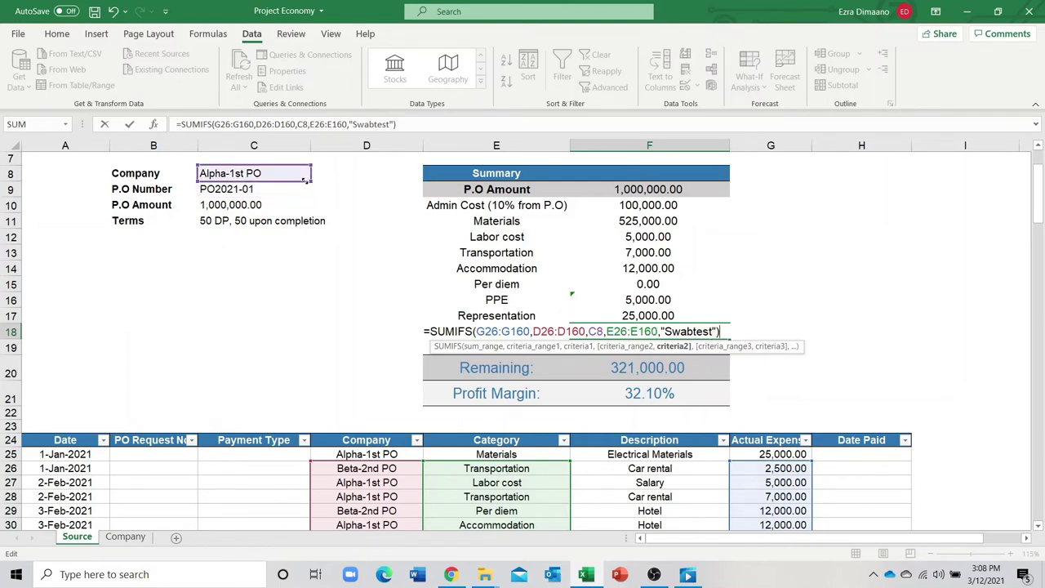
{"action": "key", "text": "Return"}
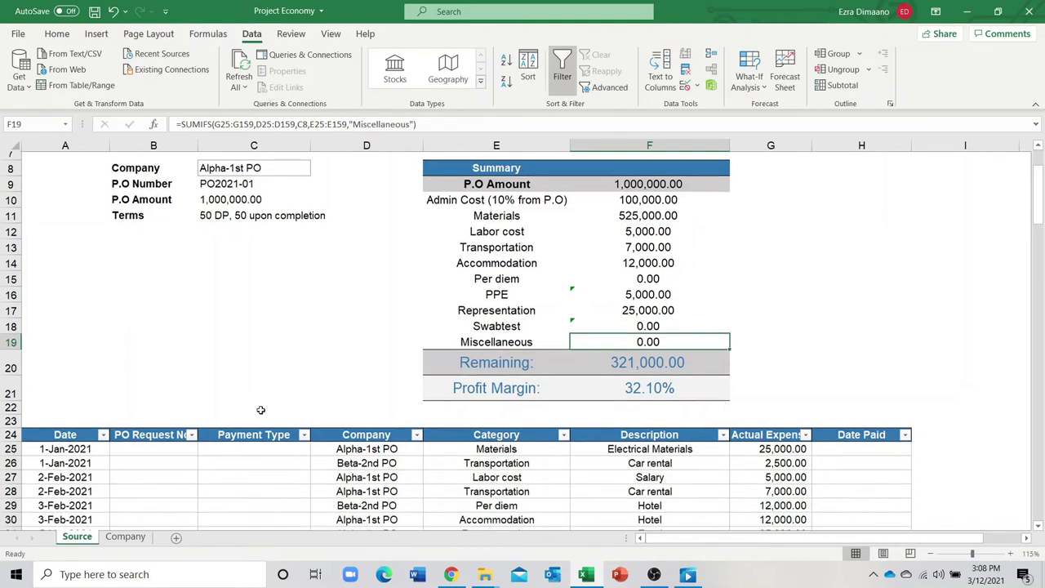
Add Swabtest to the data validation list of the Category column cells, starting from E25.
{"action": "scroll", "coordinate": [261, 408], "scroll_direction": "down", "scroll_amount": 3}
{"action": "left_click_drag", "start_coordinate": [467, 318], "coordinate": [544, 473]}
{"action": "left_click", "coordinate": [686, 85]}
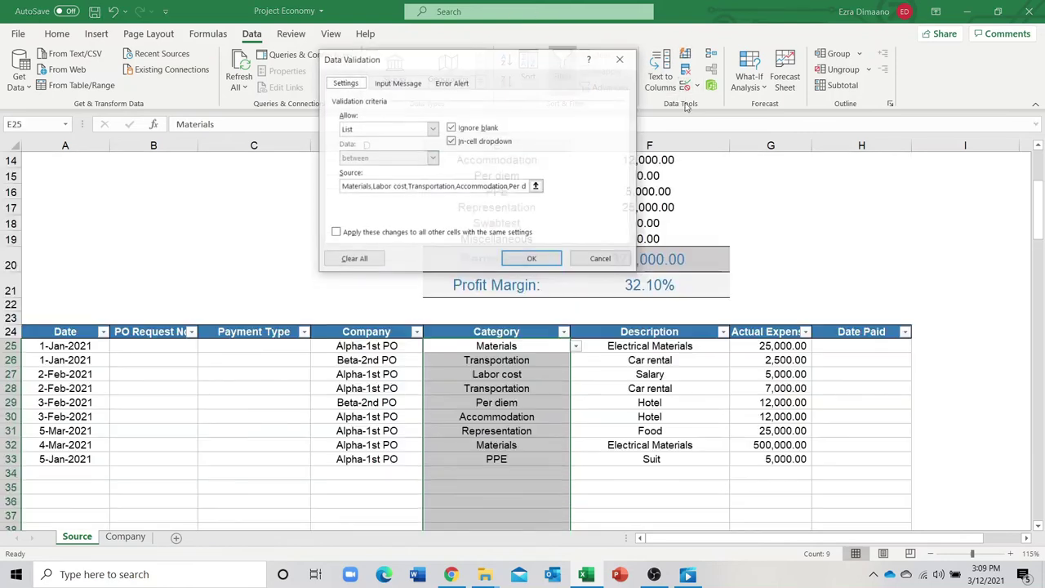
{"action": "left_click_drag", "start_coordinate": [518, 190], "coordinate": [533, 191]}
{"action": "left_click", "coordinate": [529, 187]}
{"action": "type", "text": ",Swabtest"}
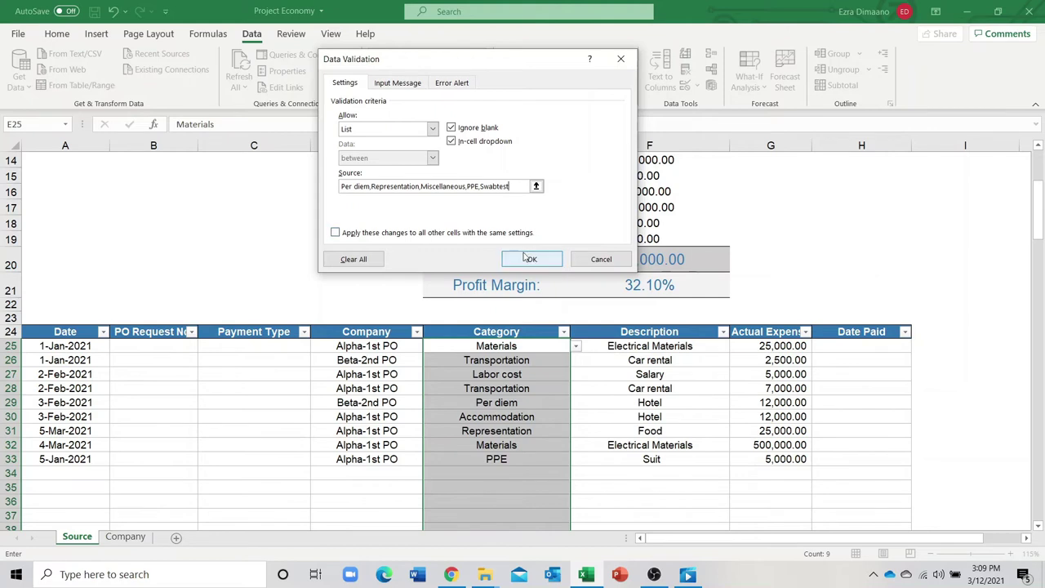
{"action": "left_click", "coordinate": [531, 259]}
Check the category options offered in E34 without choosing one.
{"action": "left_click", "coordinate": [506, 447]}
{"action": "left_click", "coordinate": [540, 473]}
{"action": "left_click", "coordinate": [576, 473]}
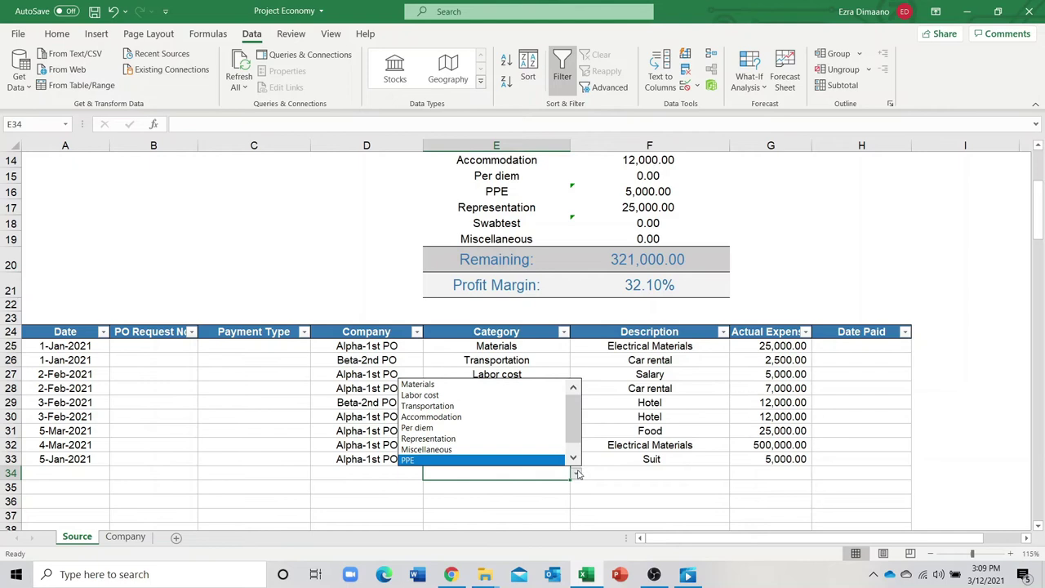
{"action": "left_click", "coordinate": [573, 457]}
{"action": "key", "text": "Escape"}
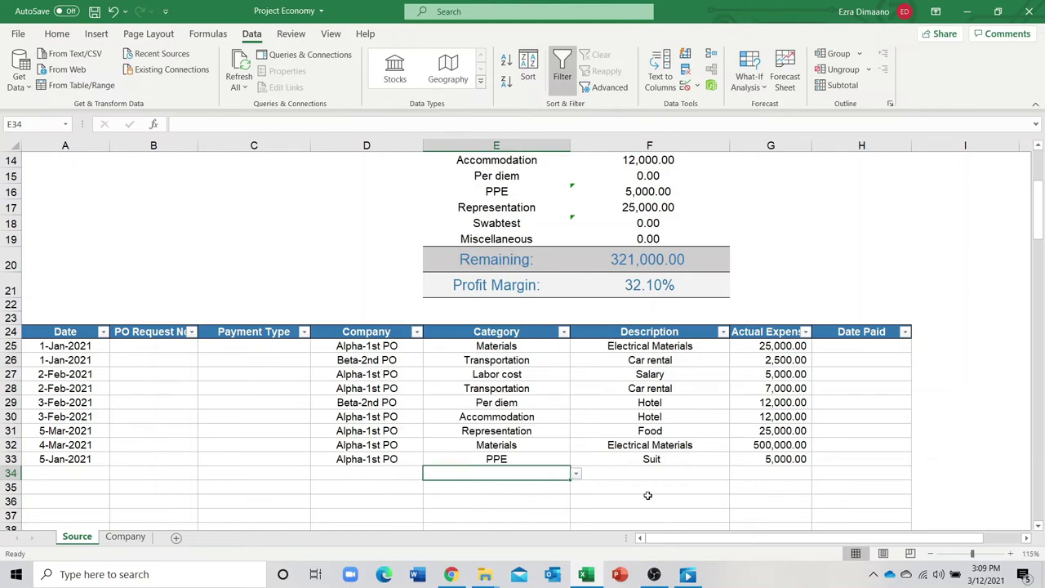
Start an expense record in row 34 dated 6-Jan-2021 for Alpha-1st PO with the category Swabtest.
{"action": "left_click", "coordinate": [75, 474]}
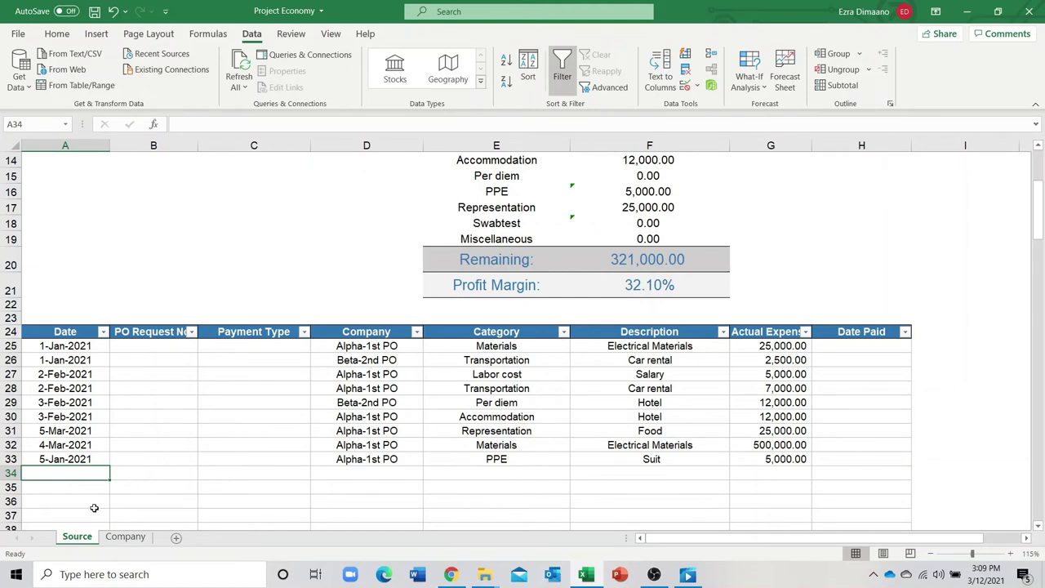
{"action": "type", "text": "1-6"}
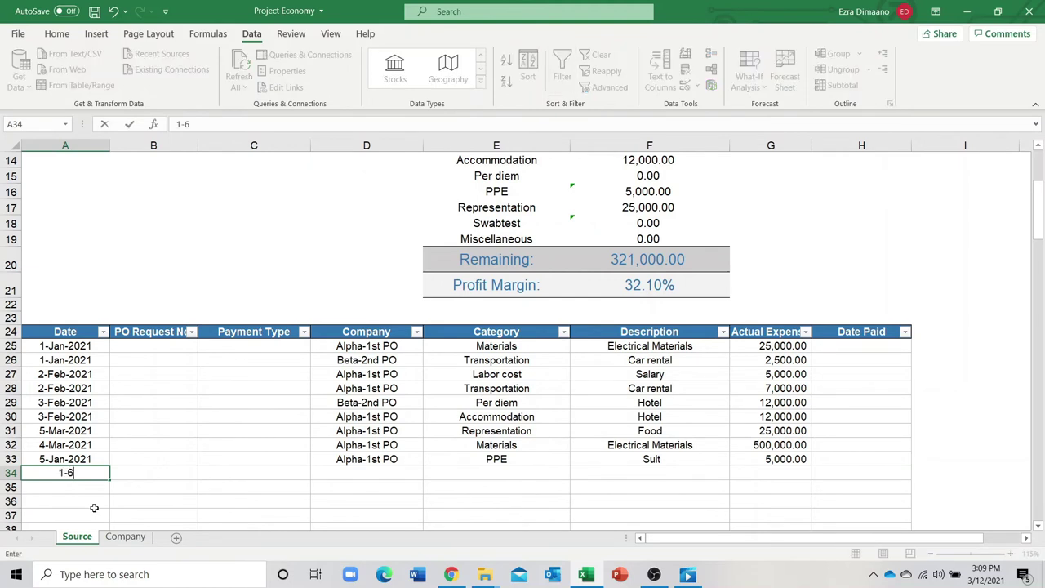
{"action": "key", "text": "Tab"}
{"action": "key", "text": "Tab"}
{"action": "key", "text": "Tab"}
{"action": "type", "text": "A"}
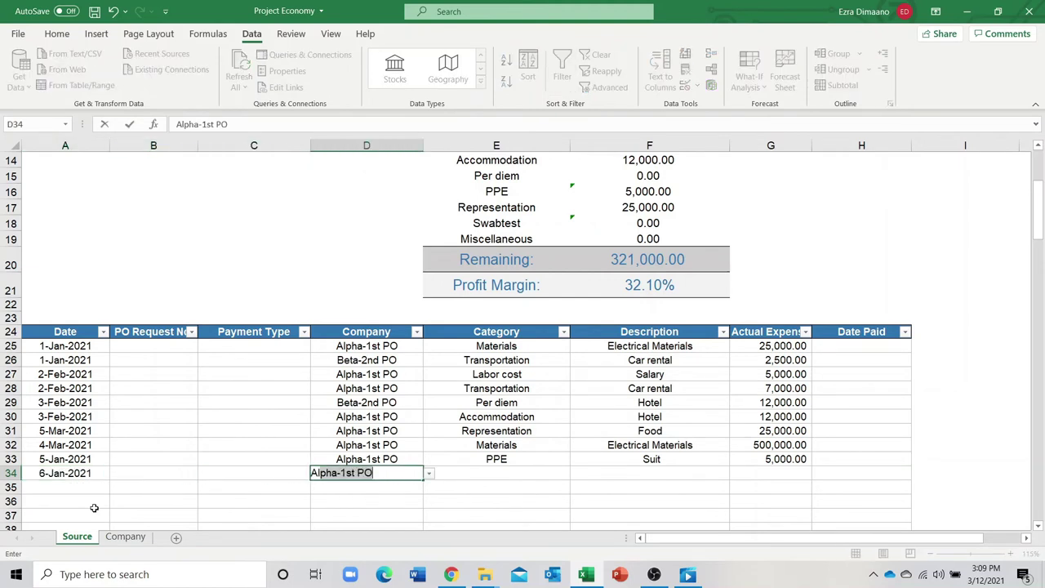
{"action": "key", "text": "Tab"}
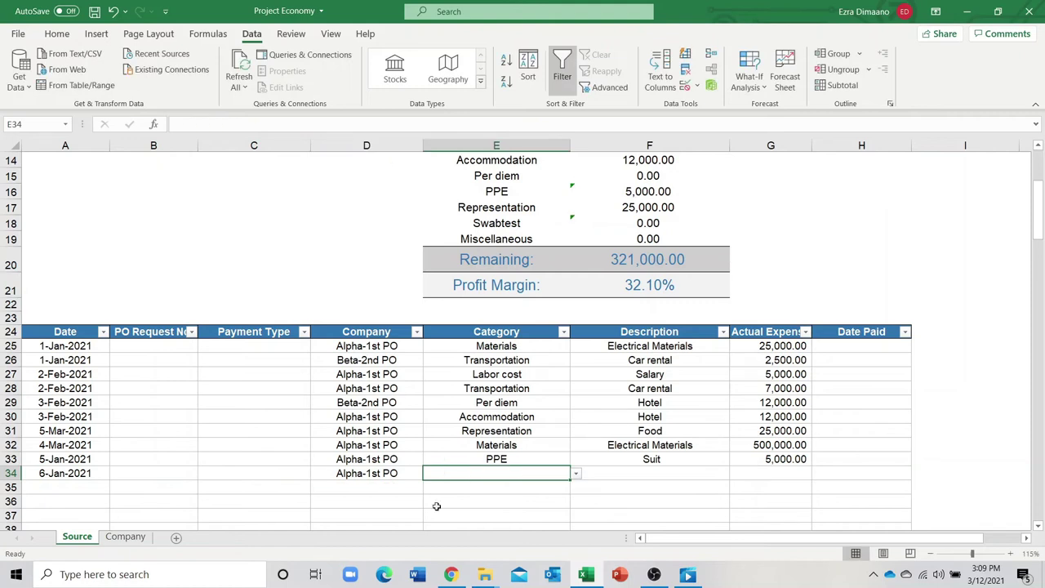
{"action": "left_click", "coordinate": [575, 473]}
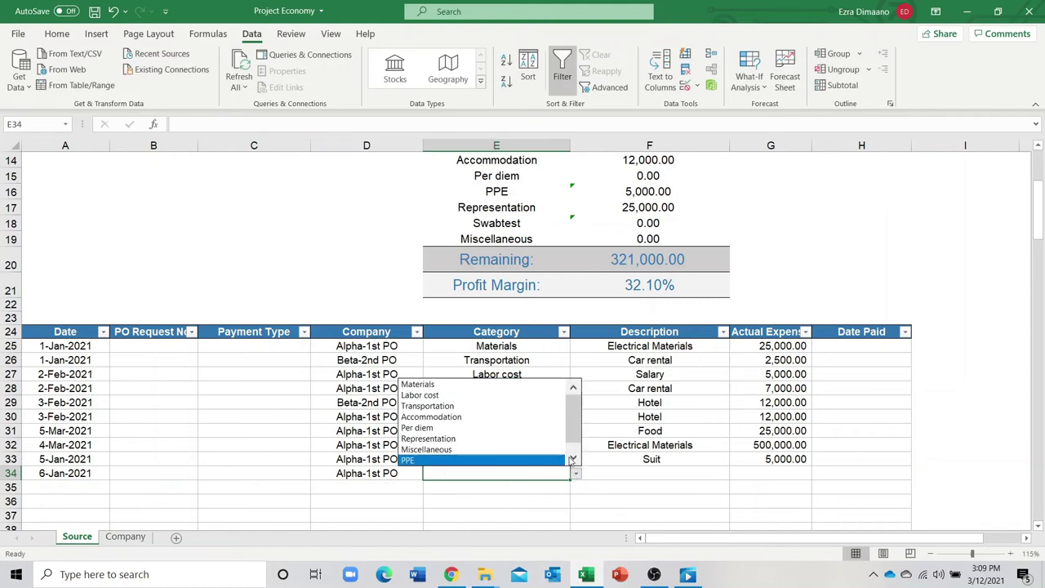
{"action": "scroll", "coordinate": [548, 467], "scroll_direction": "down", "scroll_amount": 1}
{"action": "left_click", "coordinate": [558, 463]}
Complete the row 34 record with the description Swab and an actual expense of 7,000.
{"action": "left_click", "coordinate": [622, 477]}
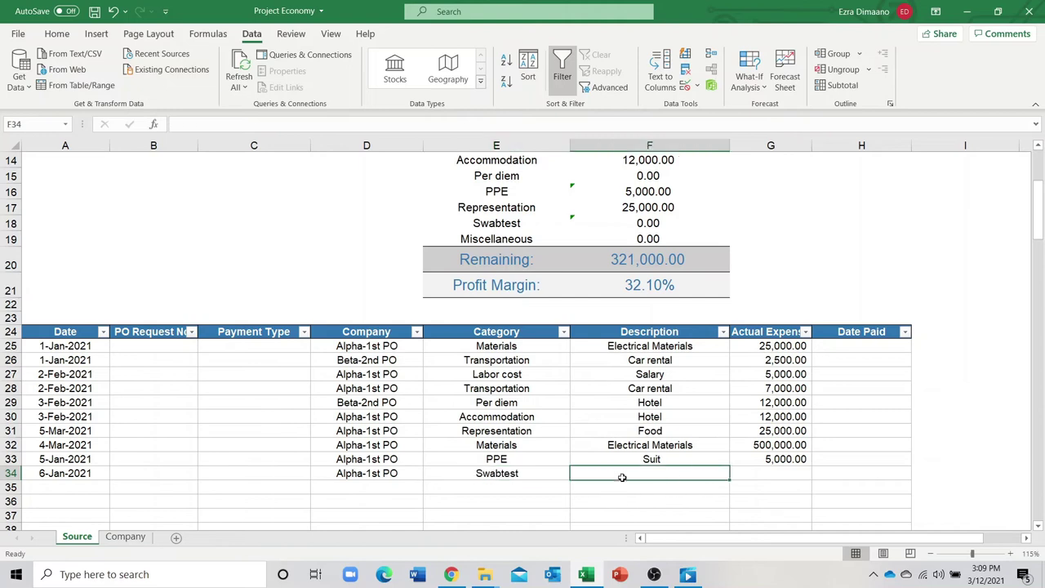
{"action": "type", "text": "Swab"}
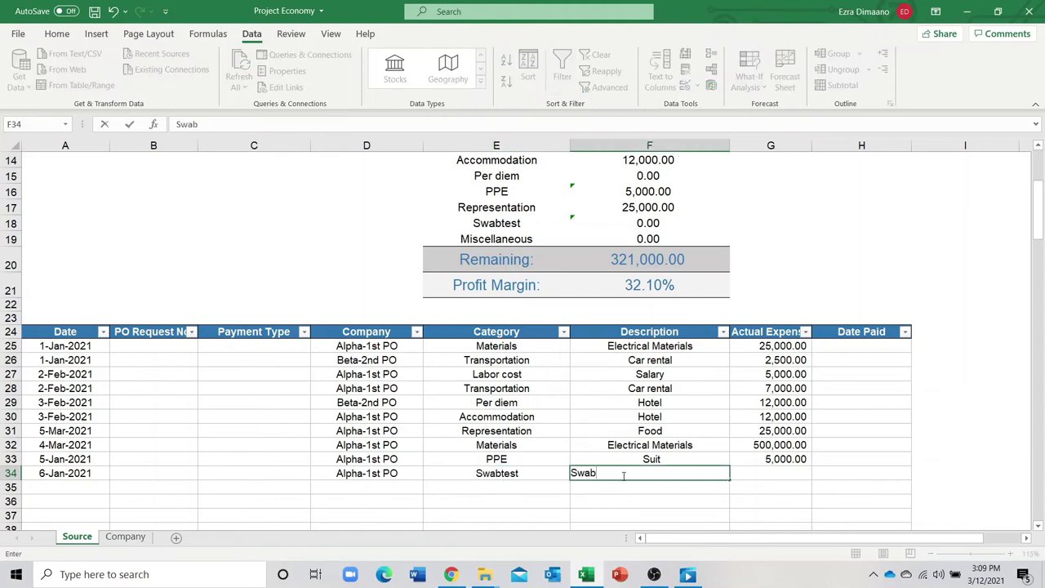
{"action": "key", "text": "Tab"}
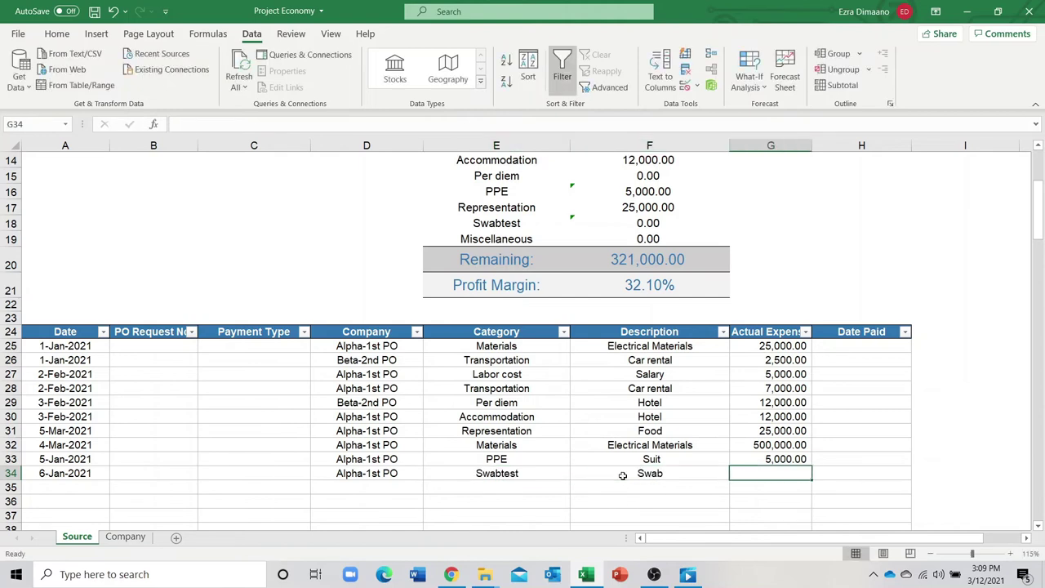
{"action": "type", "text": "7,000"}
{"action": "key", "text": "Return"}
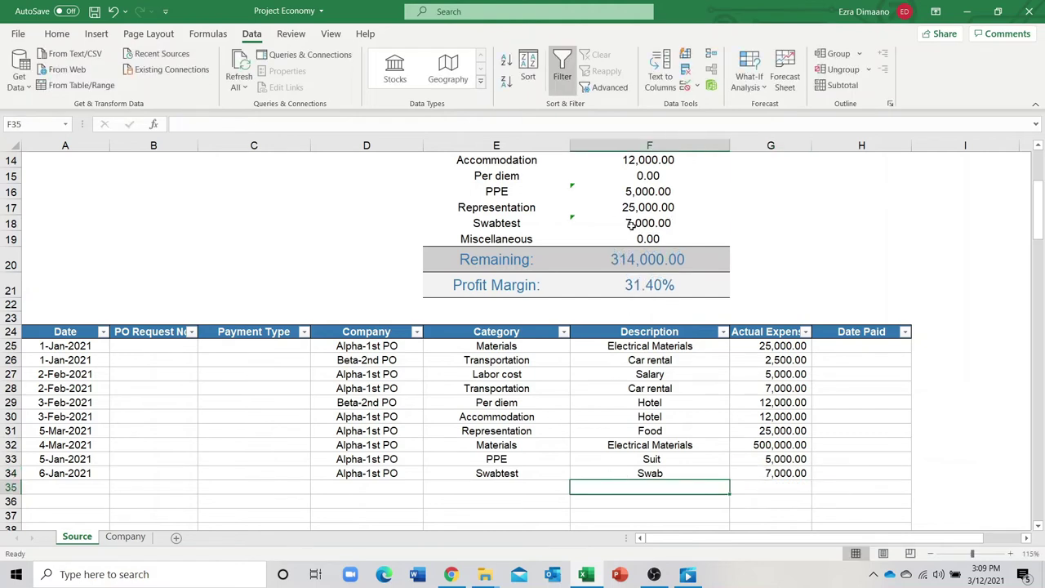
Examine the Swabtest amount in F18 and the expense categories listed in the Alpha-1st PO summary.
{"action": "left_click", "coordinate": [632, 225]}
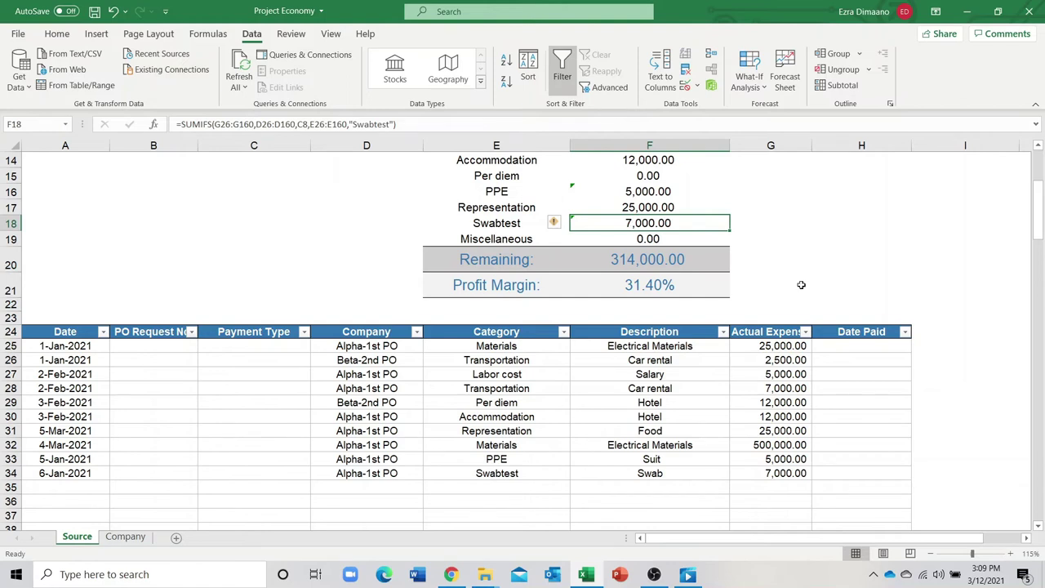
{"action": "scroll", "coordinate": [802, 285], "scroll_direction": "up", "scroll_amount": 3}
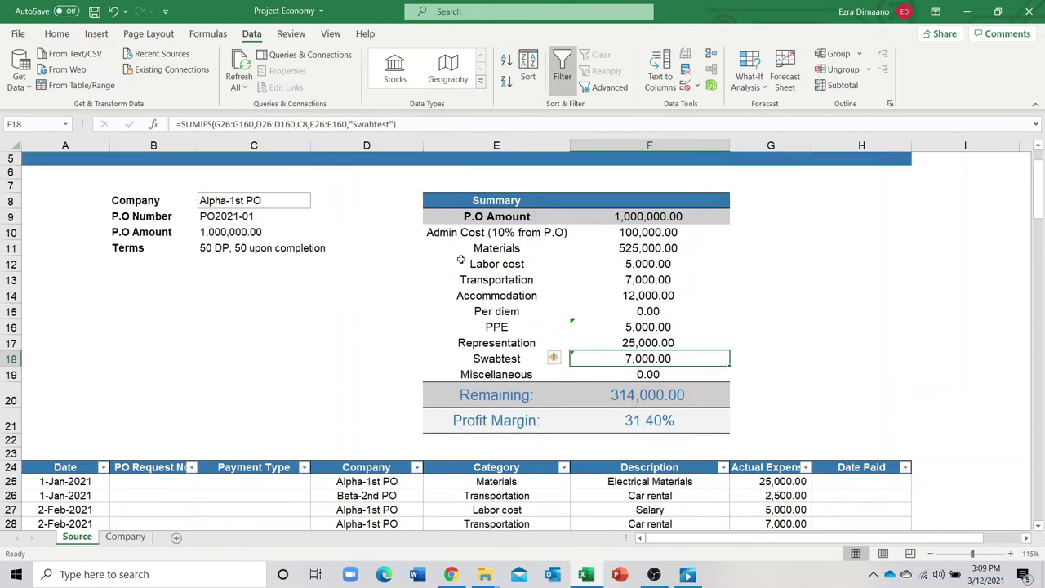
{"action": "left_click_drag", "start_coordinate": [433, 232], "coordinate": [635, 372]}
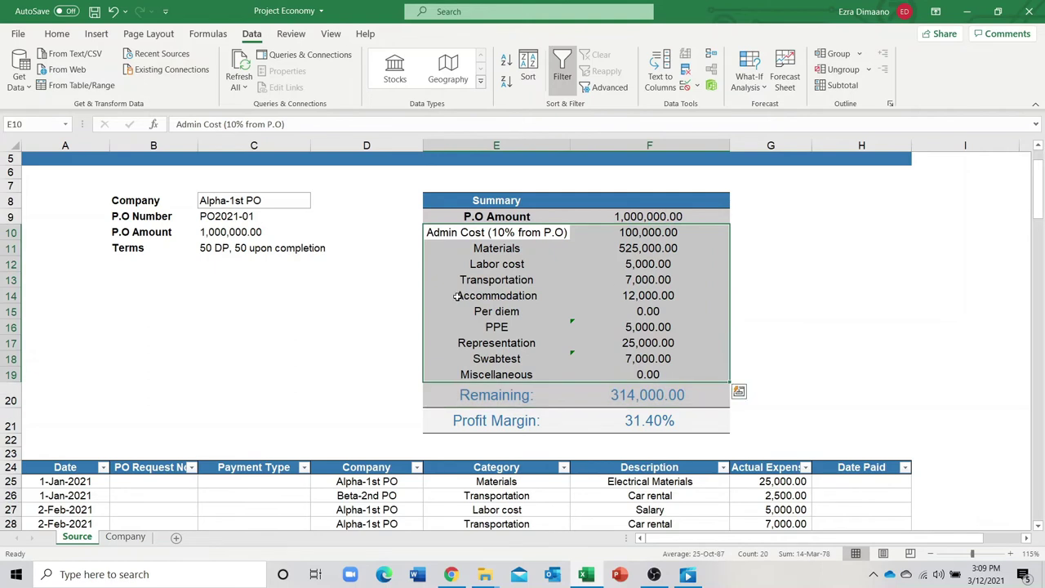
{"action": "left_click_drag", "start_coordinate": [498, 248], "coordinate": [508, 370]}
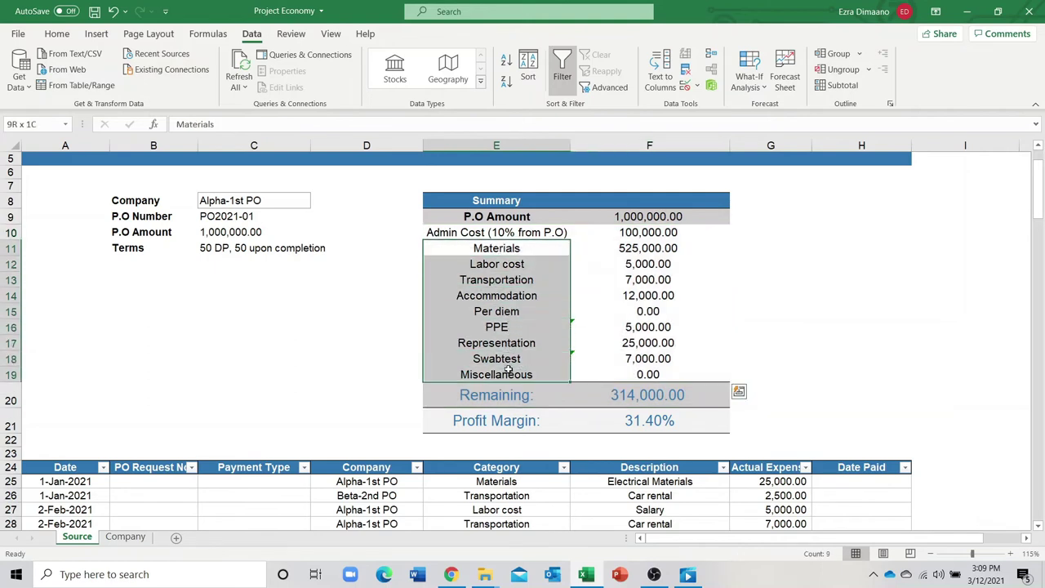
{"action": "left_click_drag", "start_coordinate": [497, 264], "coordinate": [517, 372]}
{"action": "left_click", "coordinate": [739, 356]}
{"action": "scroll", "coordinate": [745, 363], "scroll_direction": "down", "scroll_amount": 1}
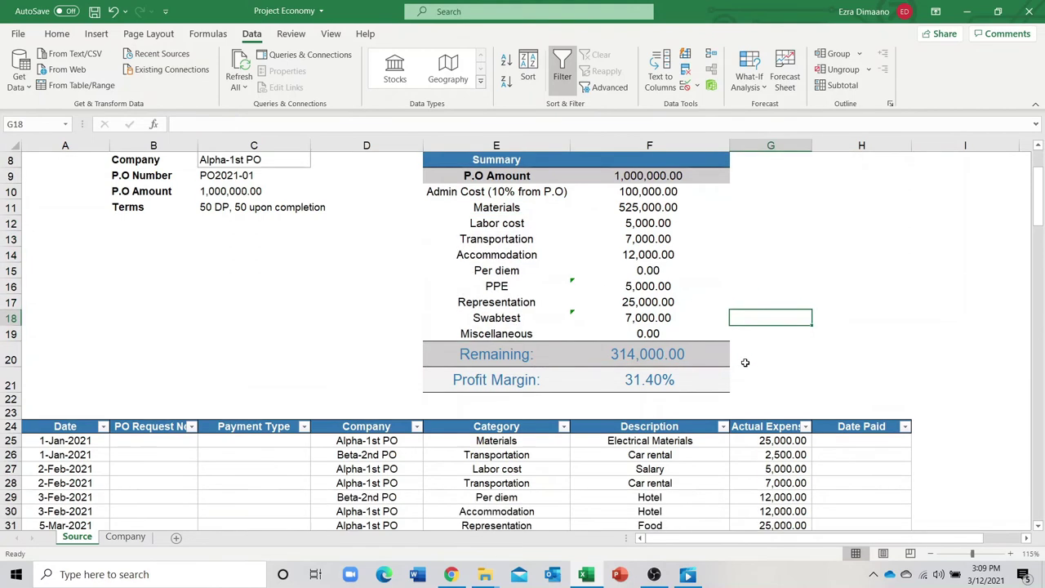
Correct the Swabtest SUMIFS formula in F18 so its ranges start at row 25: G25:G160, D25:D160 and E25:E160.
{"action": "left_click", "coordinate": [668, 320]}
{"action": "double_click", "coordinate": [666, 320]}
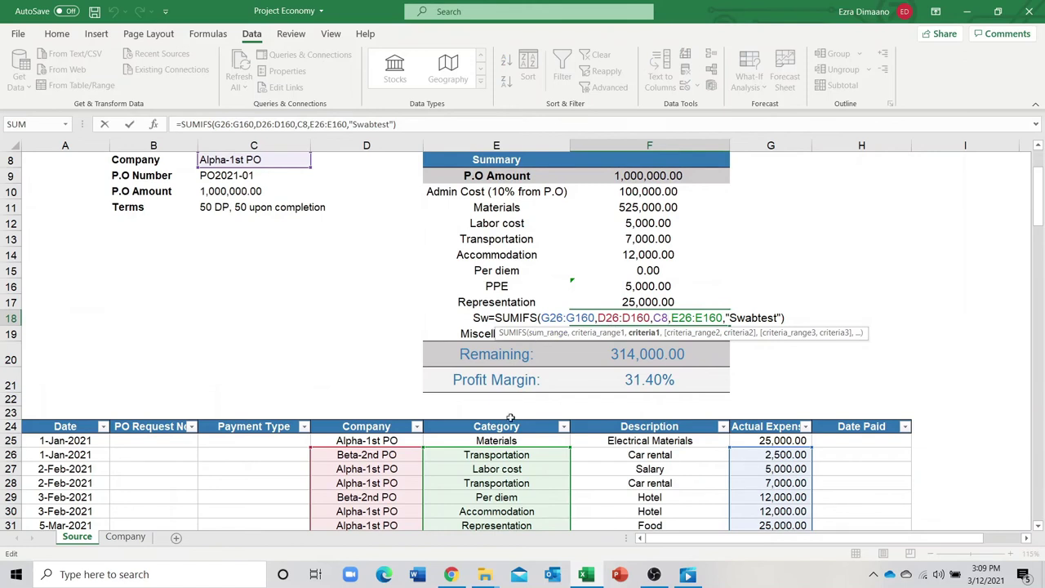
{"action": "left_click_drag", "start_coordinate": [421, 442], "coordinate": [420, 439]}
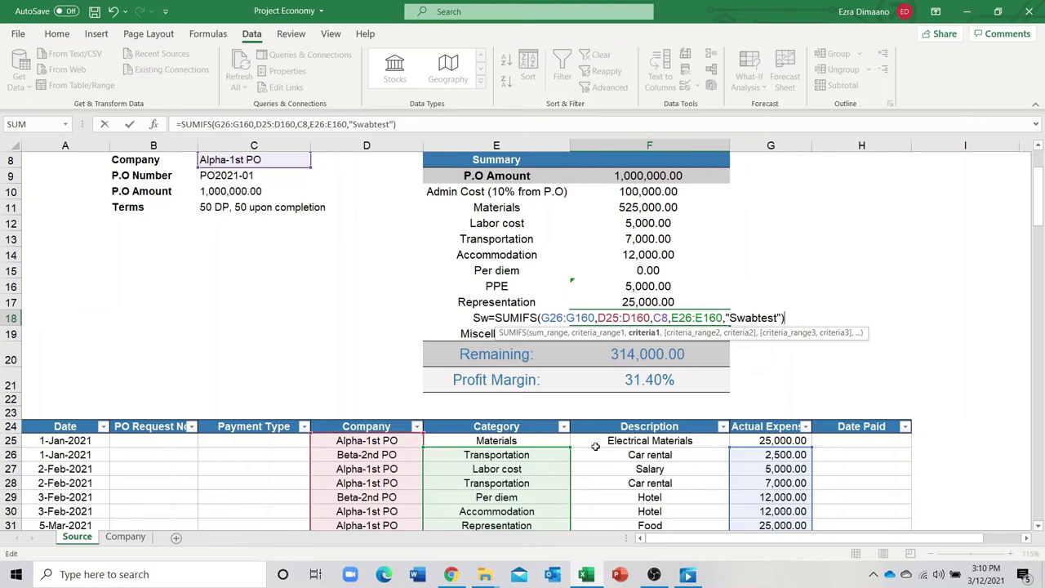
{"action": "left_click_drag", "start_coordinate": [565, 436], "coordinate": [565, 433]}
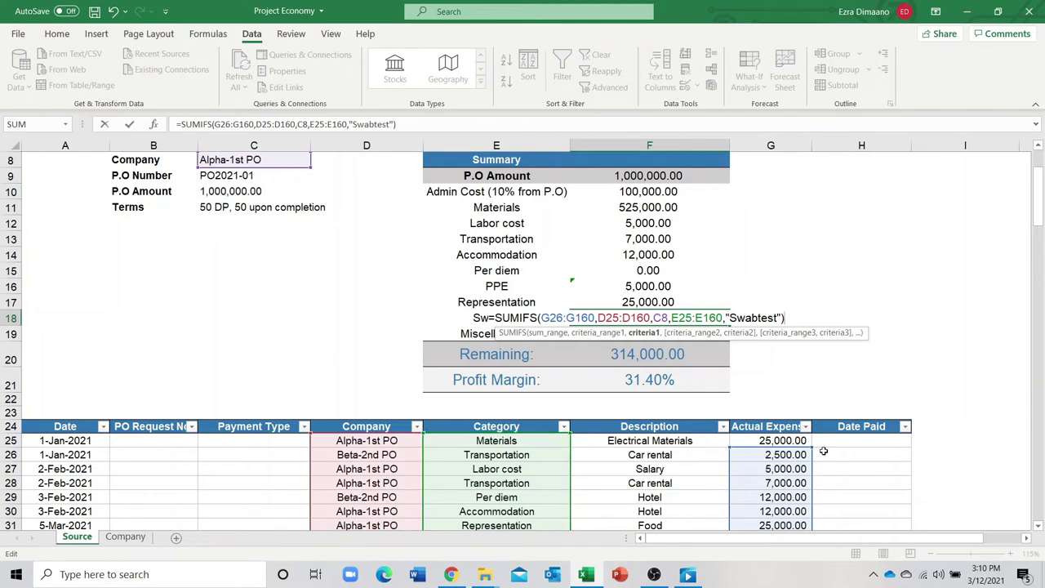
{"action": "left_click_drag", "start_coordinate": [812, 440], "coordinate": [813, 434]}
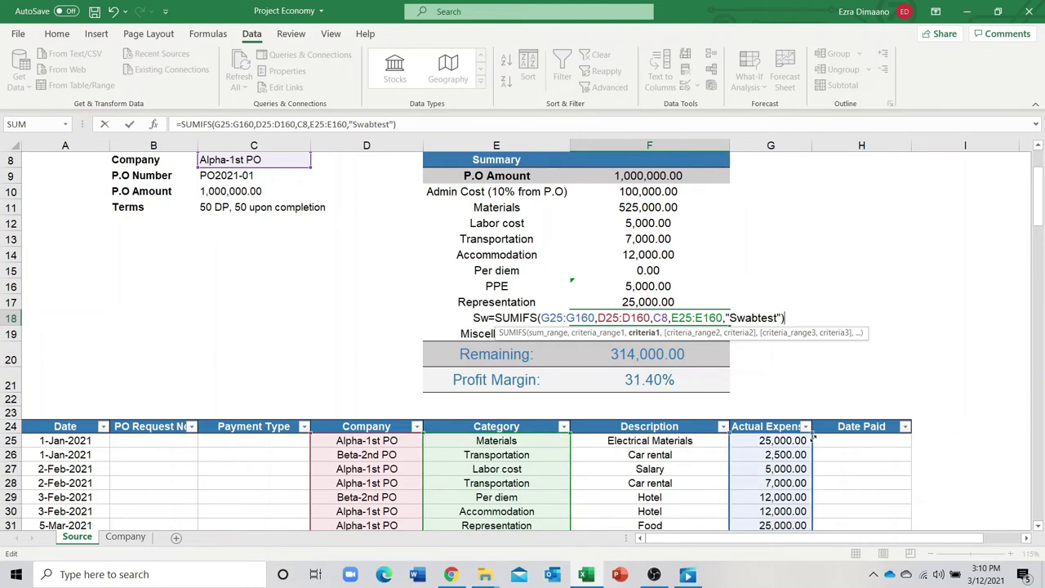
{"action": "key", "text": "Return"}
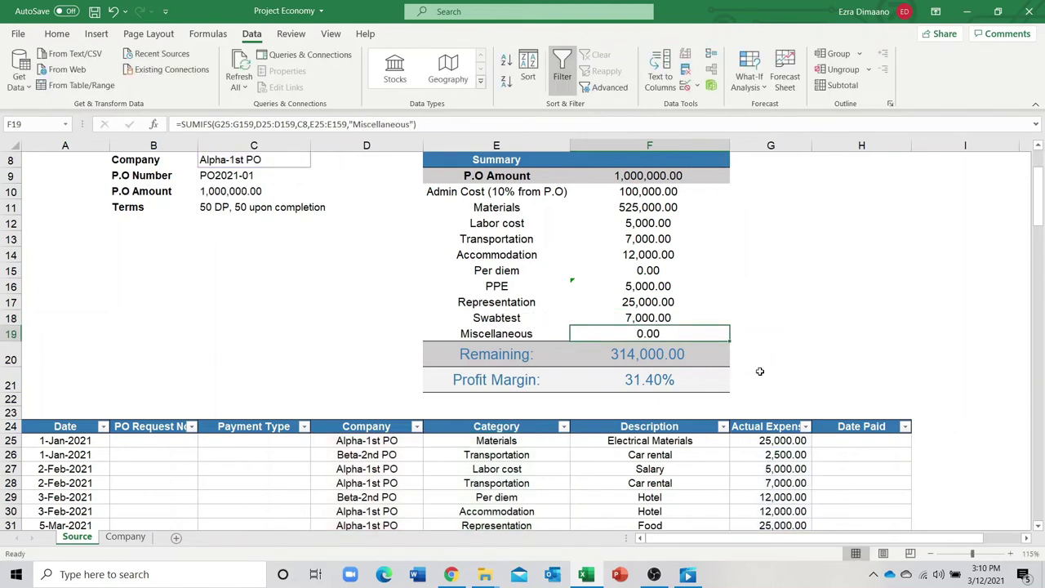
Correct the PPE SUMIFS formula in F16 so its ranges start at row 25: G25:G160, D25:D160 and E25:E160.
{"action": "double_click", "coordinate": [643, 286]}
{"action": "left_click_drag", "start_coordinate": [421, 448], "coordinate": [421, 435]}
{"action": "left_click_drag", "start_coordinate": [571, 450], "coordinate": [571, 435]}
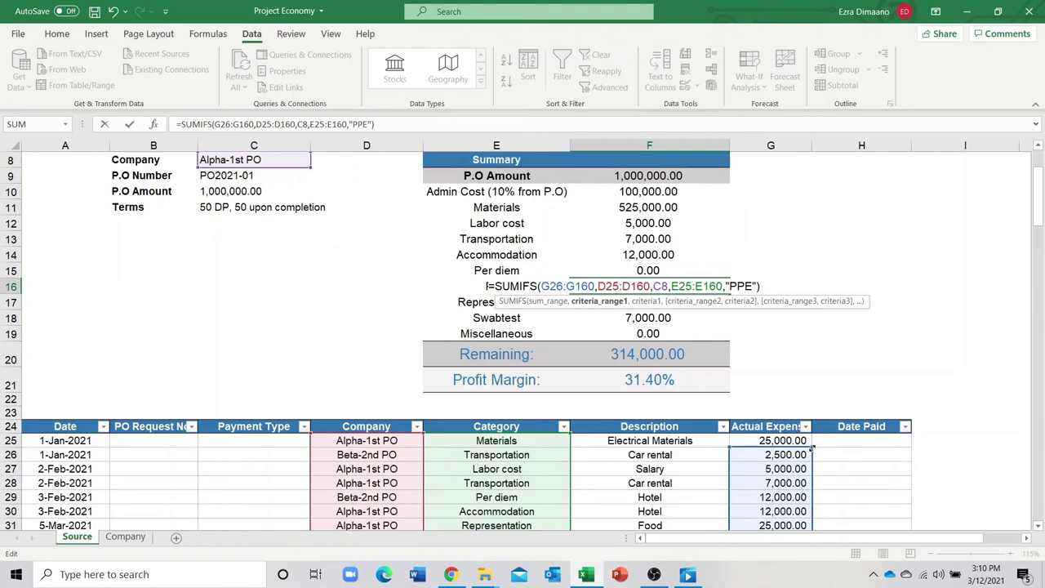
{"action": "left_click_drag", "start_coordinate": [813, 443], "coordinate": [814, 439]}
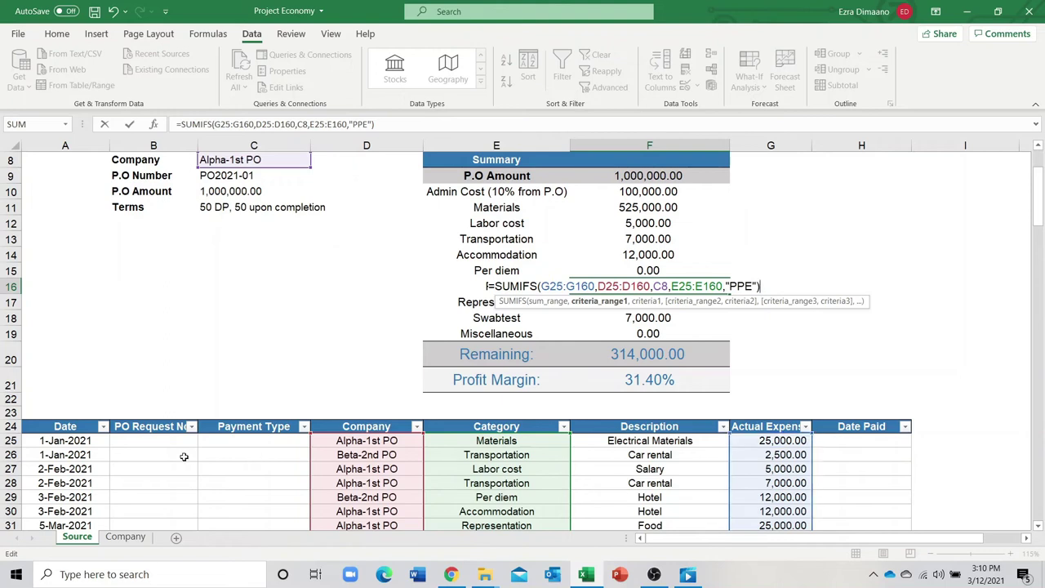
{"action": "key", "text": "Return"}
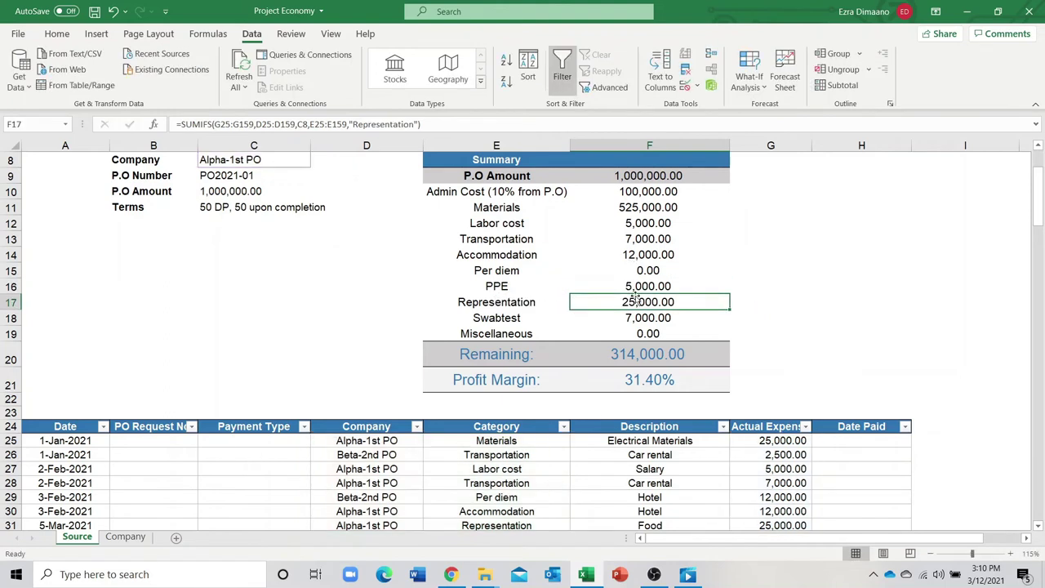
Switch the summary's company in C8 to Beta-2nd PO.
{"action": "scroll", "coordinate": [588, 399], "scroll_direction": "up", "scroll_amount": 3}
{"action": "scroll", "coordinate": [424, 393], "scroll_direction": "down", "scroll_amount": 5}
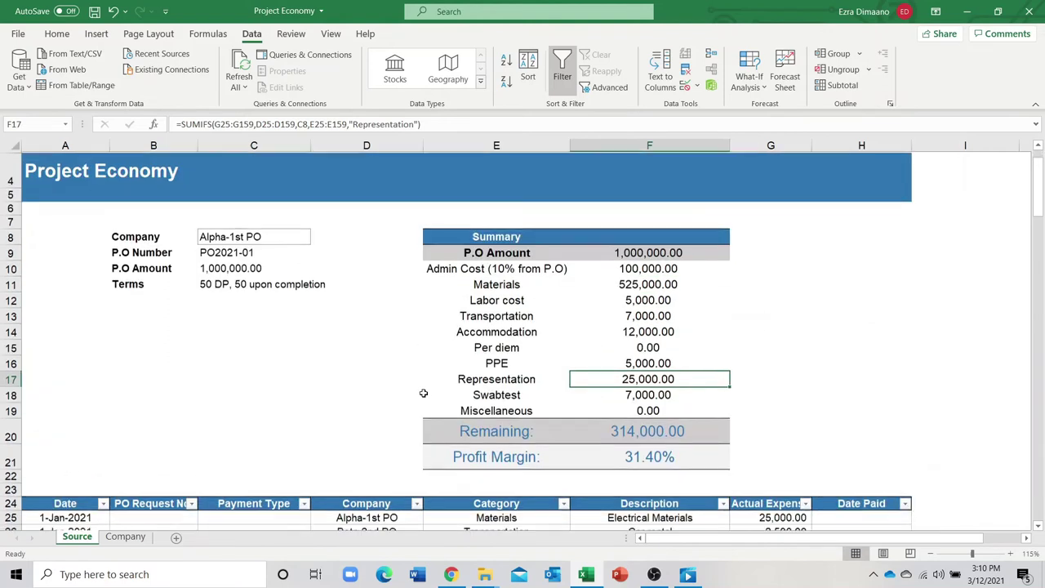
{"action": "scroll", "coordinate": [424, 392], "scroll_direction": "up", "scroll_amount": 4}
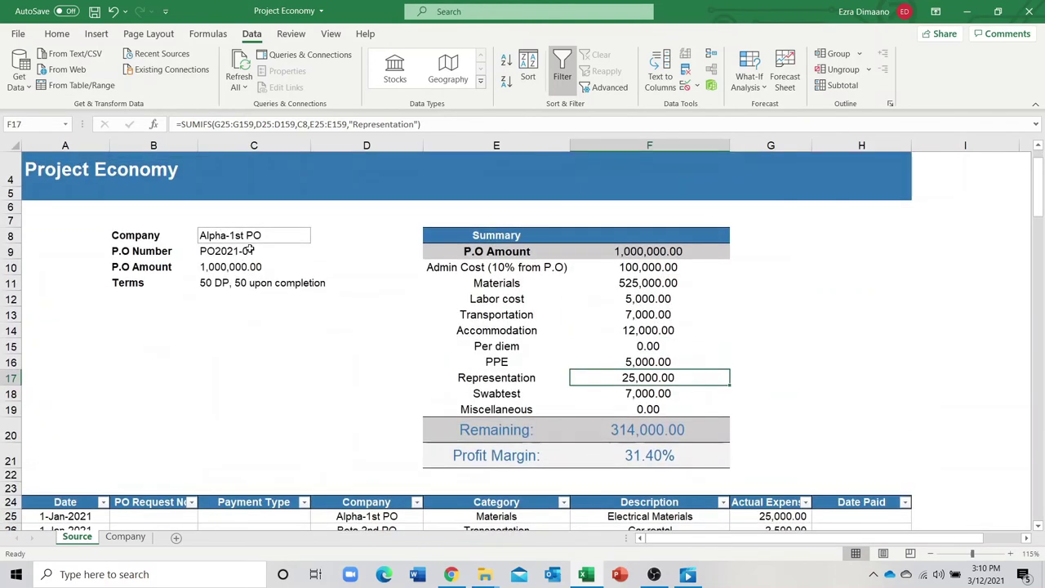
{"action": "left_click", "coordinate": [256, 237]}
{"action": "left_click", "coordinate": [315, 239]}
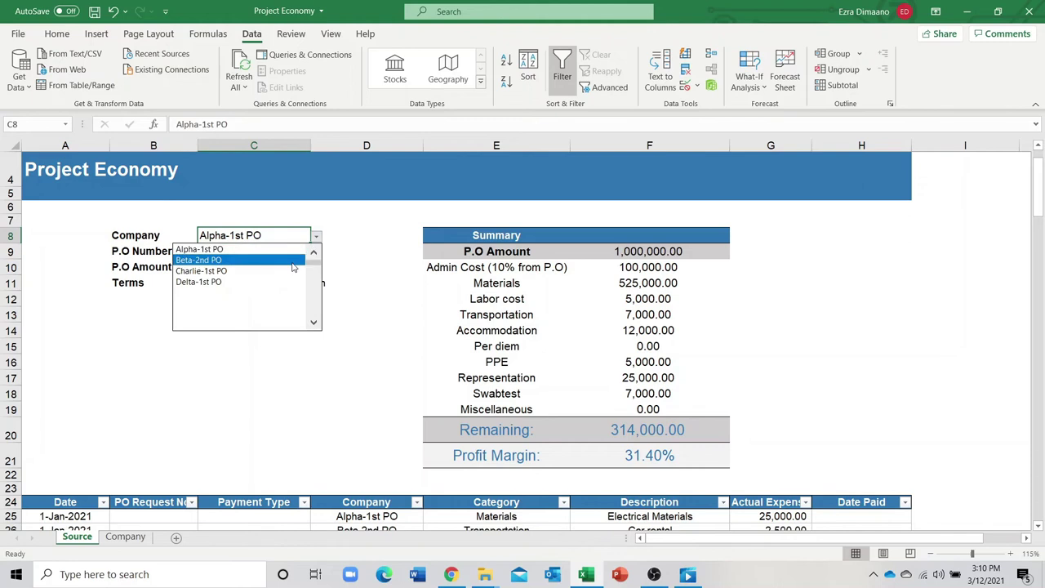
{"action": "left_click", "coordinate": [294, 260]}
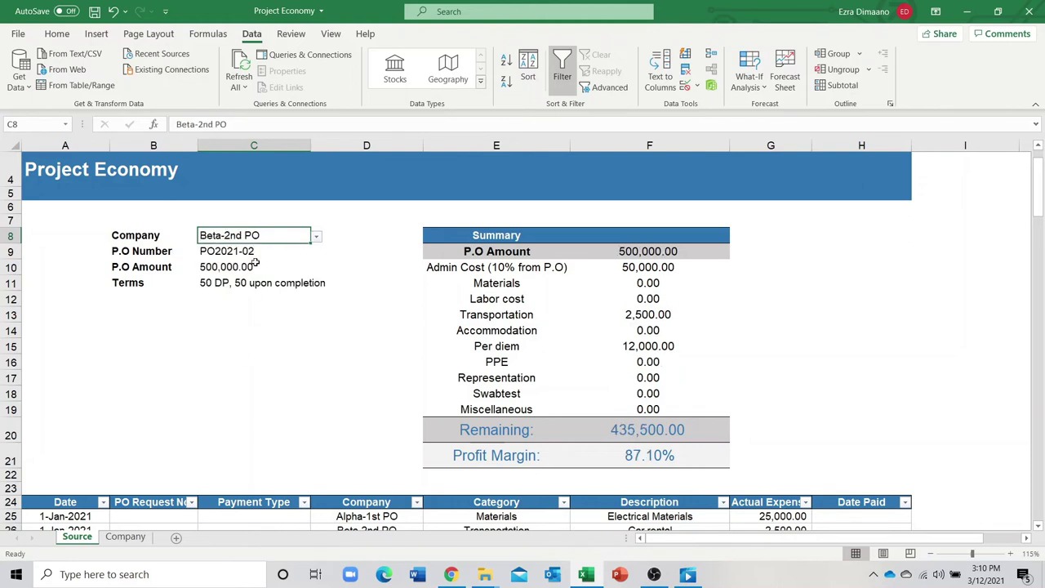
On the Company sheet, fill A7:A76 below the company names with the number series 1 to 70.
{"action": "left_click", "coordinate": [133, 538]}
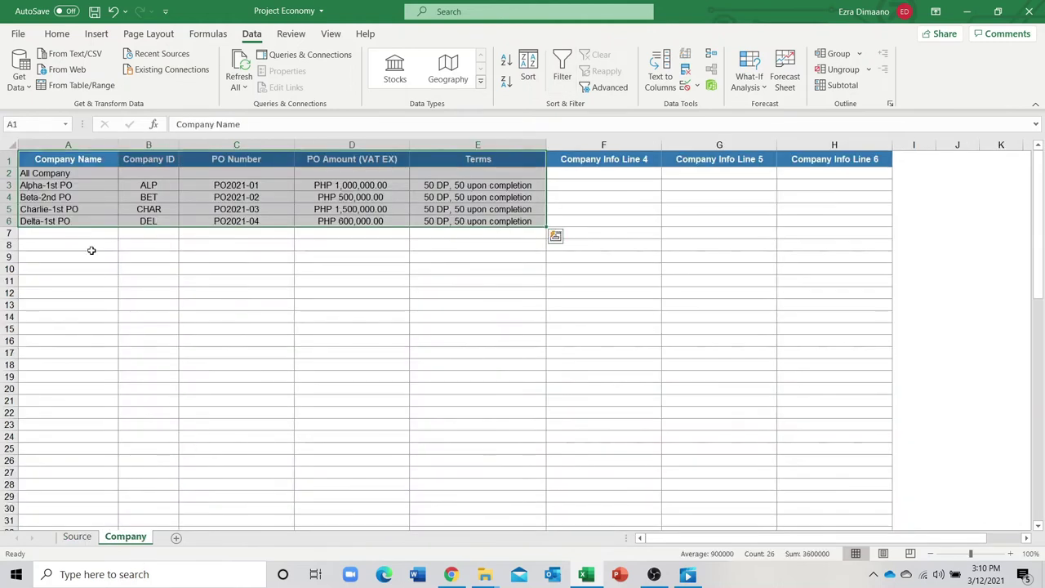
{"action": "left_click", "coordinate": [75, 222]}
{"action": "left_click", "coordinate": [74, 232]}
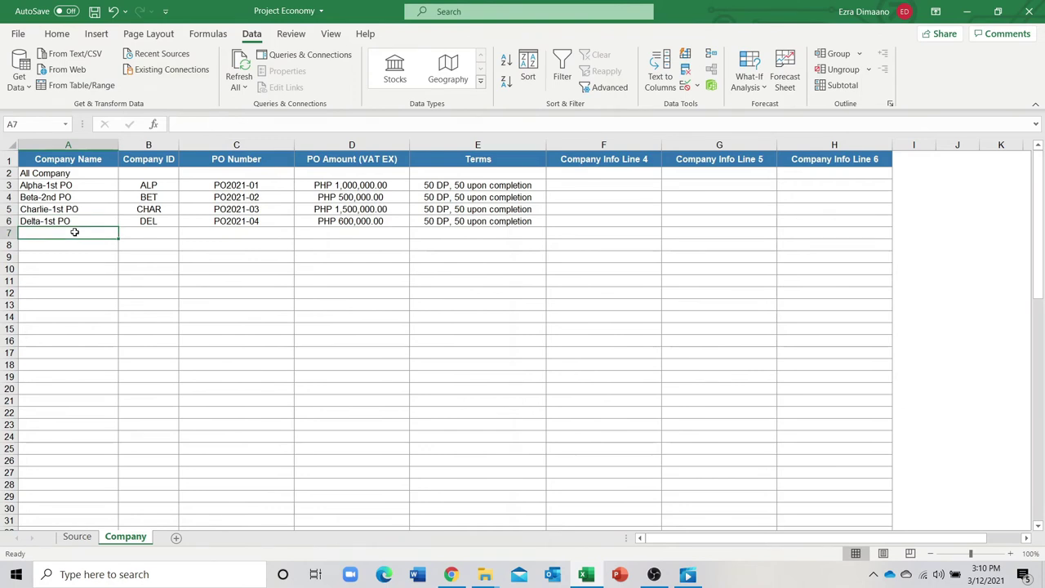
{"action": "type", "text": "1"}
{"action": "key", "text": "Return"}
{"action": "type", "text": "2"}
{"action": "key", "text": "Return"}
{"action": "left_click_drag", "start_coordinate": [75, 233], "coordinate": [116, 500]}
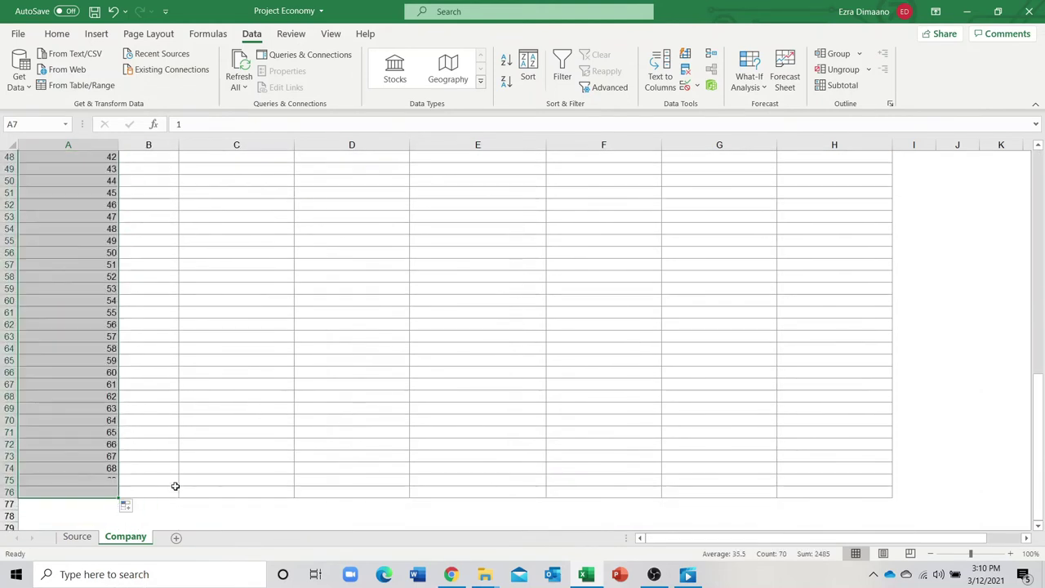
Check the company options offered in C8 on the Source sheet through the end of the list, without choosing one.
{"action": "left_click", "coordinate": [78, 537]}
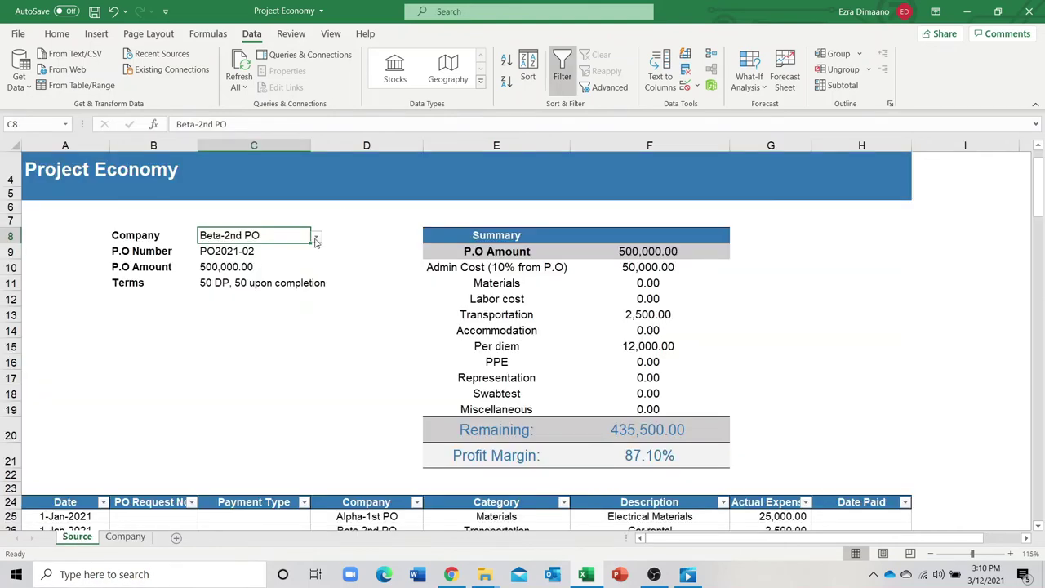
{"action": "left_click", "coordinate": [316, 238]}
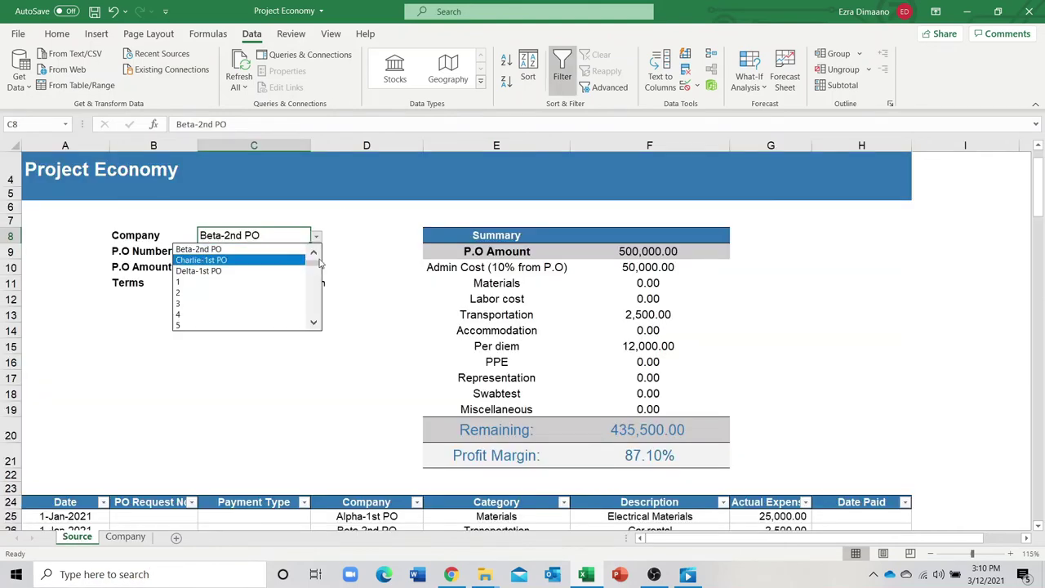
{"action": "left_click_drag", "start_coordinate": [315, 267], "coordinate": [322, 341]}
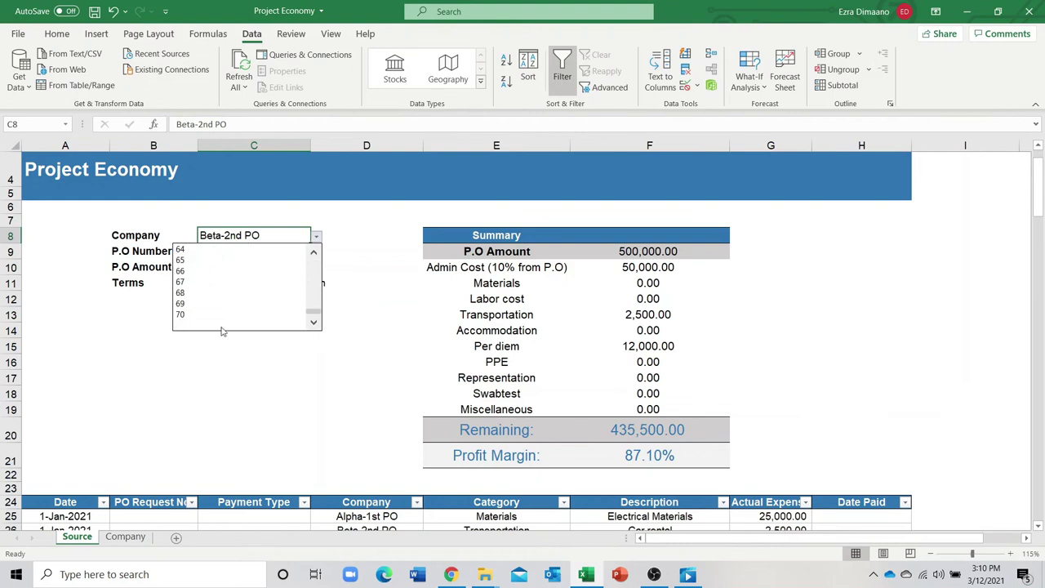
{"action": "key", "text": "Escape"}
Check the company options offered in D25 of the expense table down to the last entries, without choosing one.
{"action": "scroll", "coordinate": [400, 433], "scroll_direction": "down", "scroll_amount": 1}
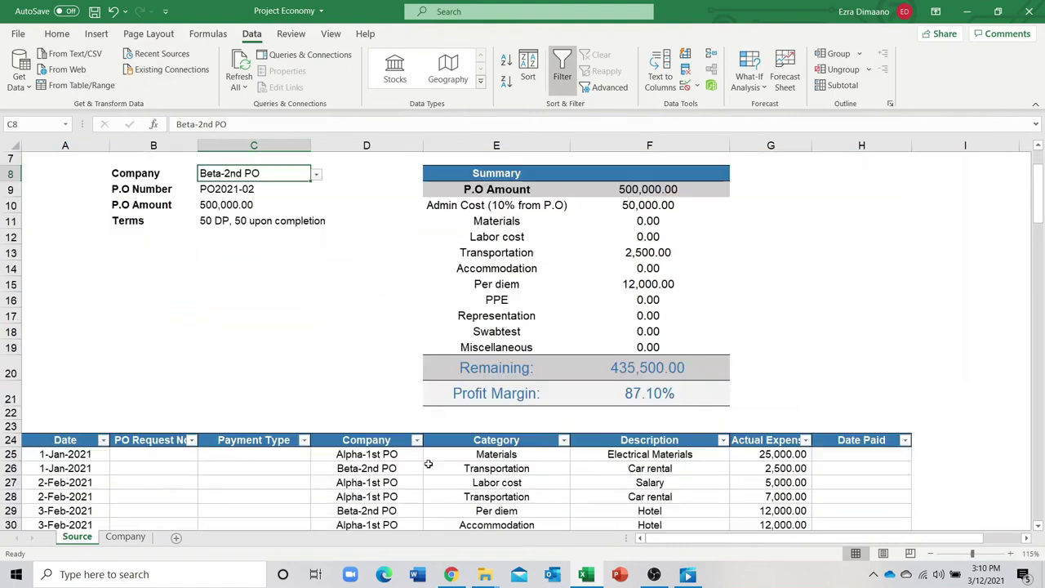
{"action": "left_click", "coordinate": [399, 459]}
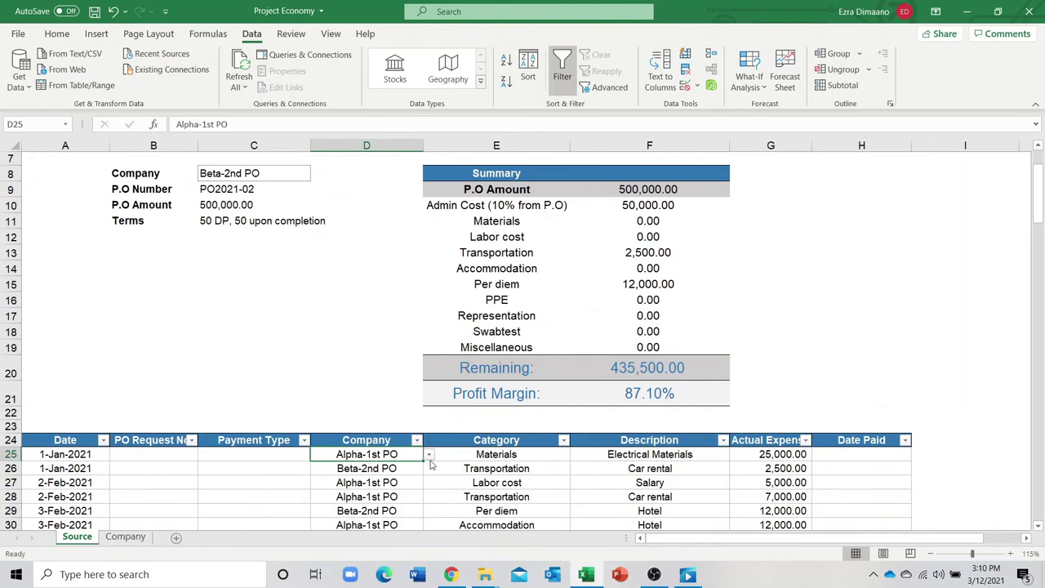
{"action": "left_click", "coordinate": [428, 456]}
{"action": "left_click_drag", "start_coordinate": [430, 486], "coordinate": [432, 555]}
{"action": "key", "text": "Down"}
{"action": "key", "text": "Down"}
{"action": "key", "text": "Down"}
{"action": "key", "text": "Down"}
{"action": "key", "text": "Down"}
{"action": "key", "text": "Down"}
{"action": "key", "text": "Up"}
{"action": "key", "text": "Up"}
{"action": "key", "text": "Up"}
{"action": "key", "text": "Up"}
{"action": "key", "text": "Up"}
{"action": "key", "text": "Up"}
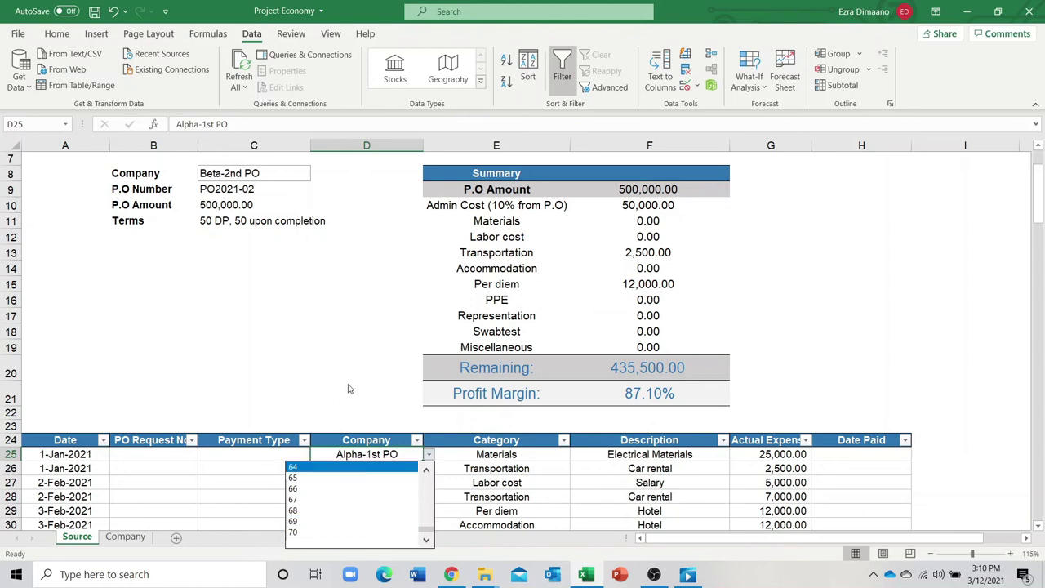
{"action": "key", "text": "Escape"}
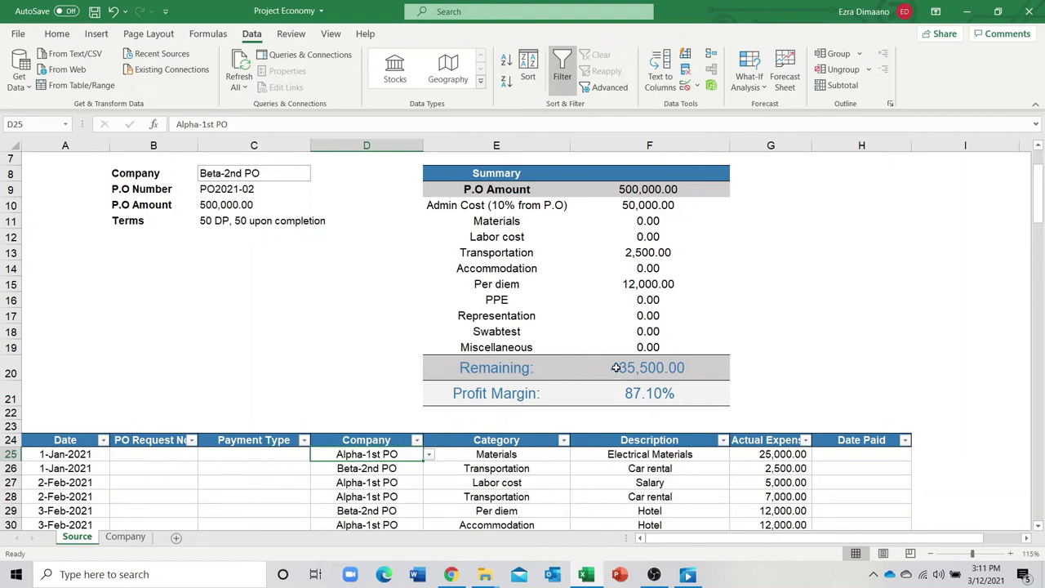
Start an expense record in row 35 dated 6-Mar-2021 for the company Alpha-1st PO.
{"action": "left_click", "coordinate": [671, 399]}
{"action": "scroll", "coordinate": [482, 384], "scroll_direction": "down", "scroll_amount": 1}
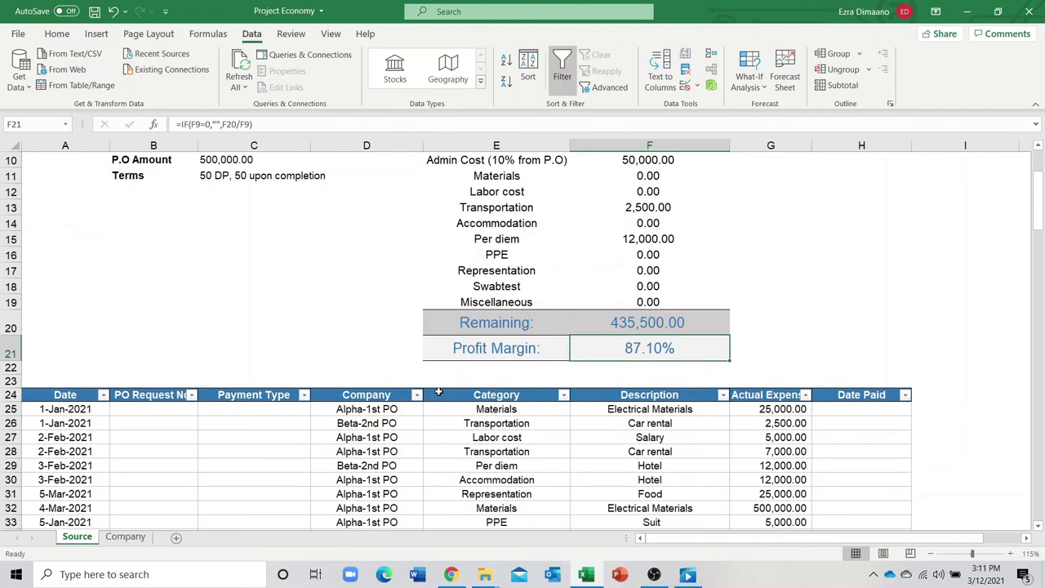
{"action": "scroll", "coordinate": [438, 392], "scroll_direction": "down", "scroll_amount": 3}
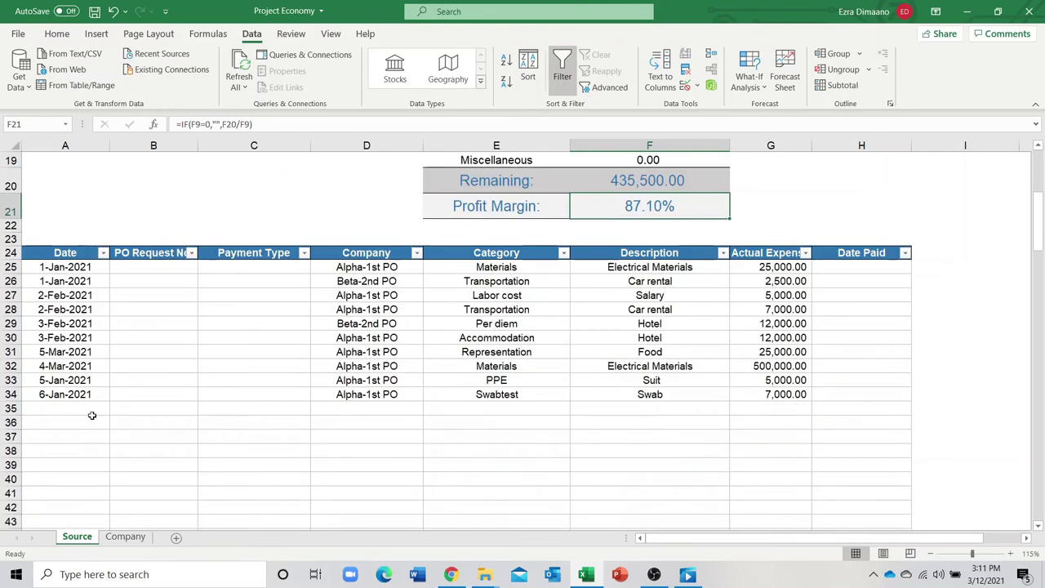
{"action": "left_click", "coordinate": [52, 410]}
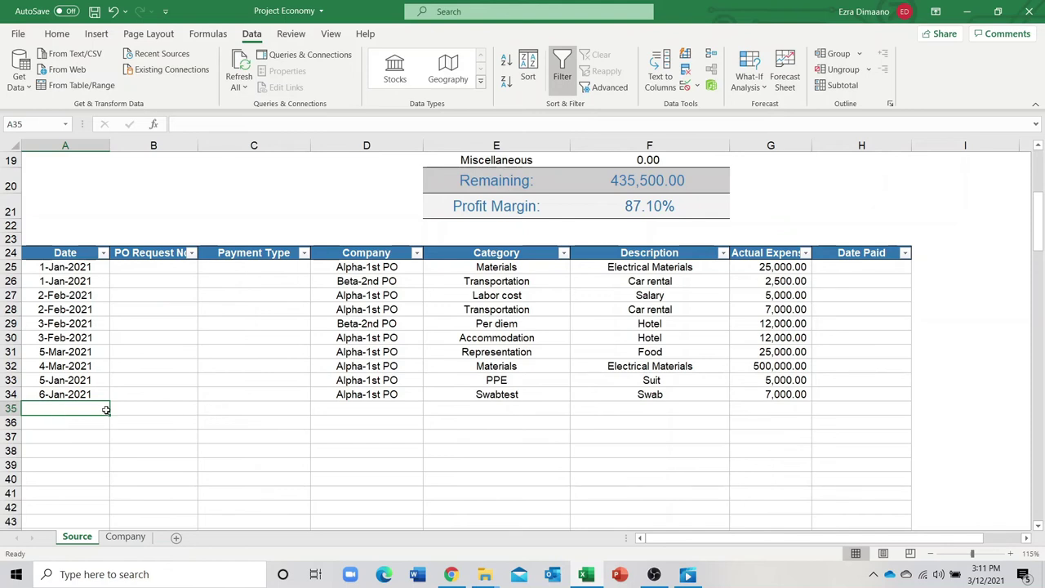
{"action": "type", "text": "1-"}
{"action": "type", "text": "3-"}
{"action": "type", "text": "6-Mar-2021"}
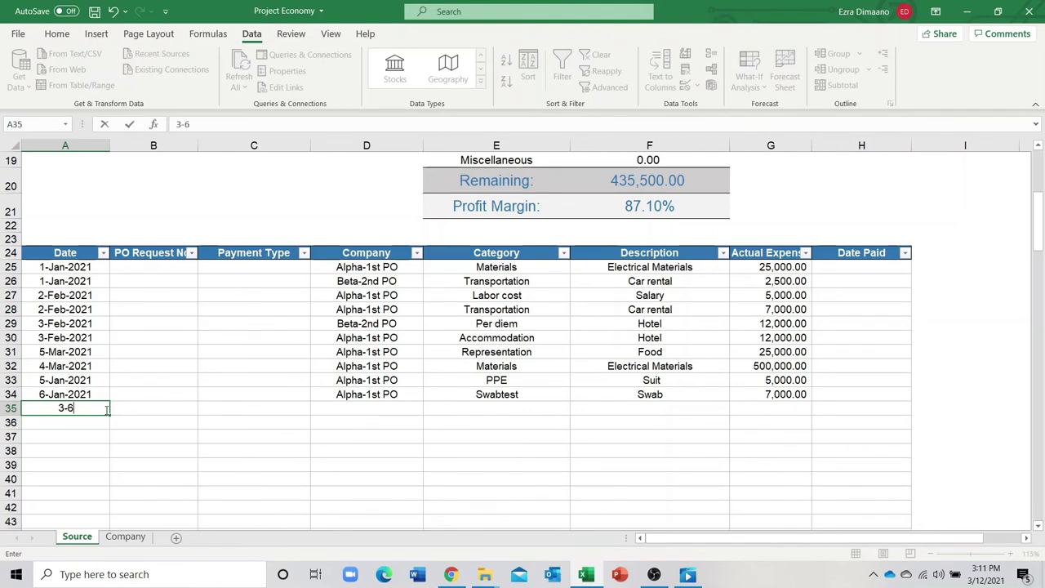
{"action": "key", "text": "Tab"}
{"action": "key", "text": "Tab"}
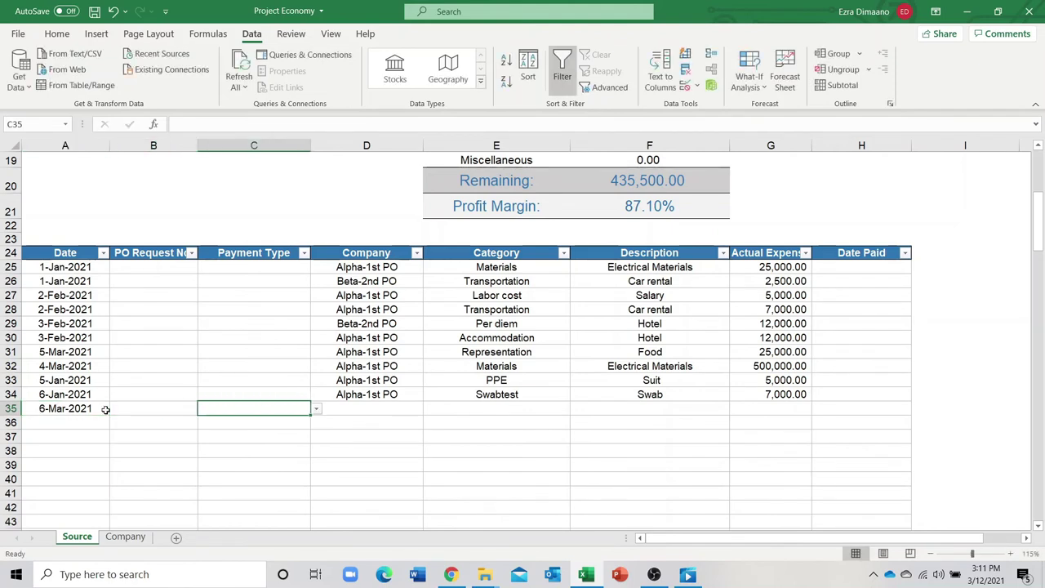
{"action": "key", "text": "Tab"}
{"action": "type", "text": "Alpha-1st PO"}
{"action": "key", "text": "Tab"}
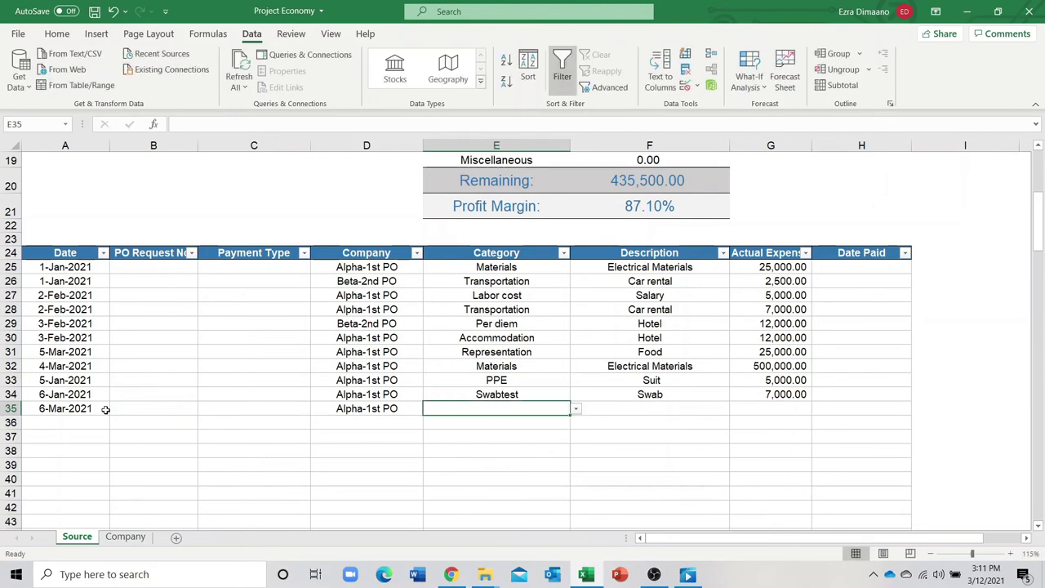
Set the row 35 category to Materials and copy the description Electrical Materials from F32 into F35.
{"action": "left_click", "coordinate": [576, 408]}
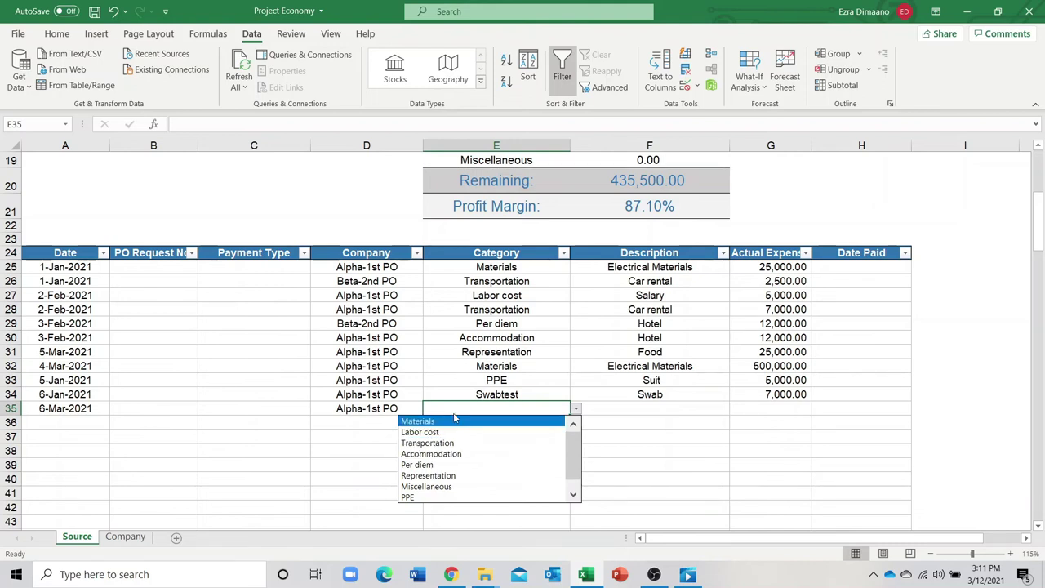
{"action": "key", "text": "Escape"}
{"action": "type", "text": "Materials"}
{"action": "left_click", "coordinate": [677, 408]}
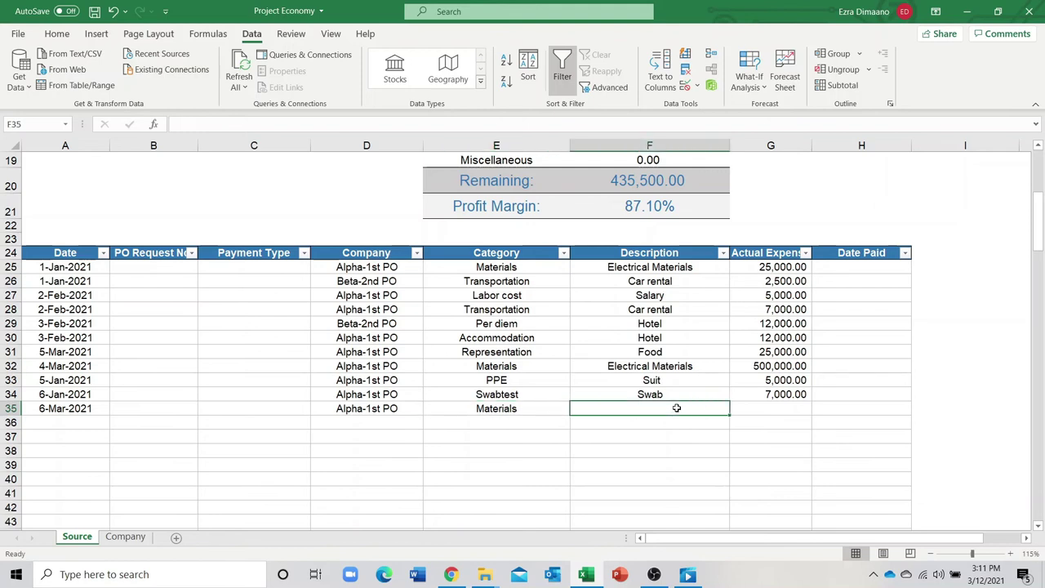
{"action": "left_click", "coordinate": [679, 367]}
{"action": "key", "text": "ctrl+c"}
{"action": "left_click", "coordinate": [670, 405]}
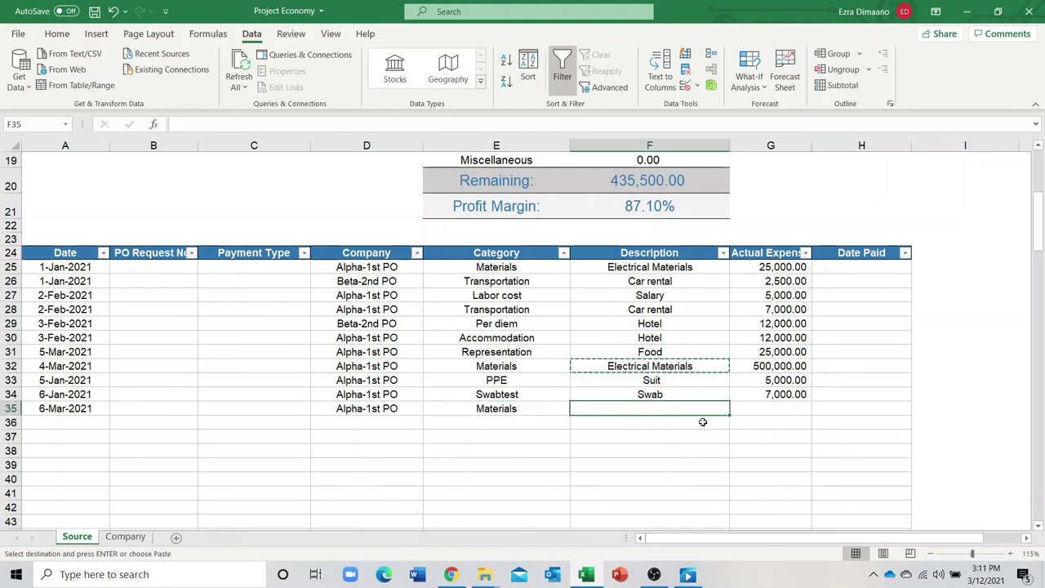
{"action": "key", "text": "ctrl+v"}
Enter an actual expense of 150,000 in G35.
{"action": "left_click", "coordinate": [757, 413]}
{"action": "key", "text": "Escape"}
{"action": "type", "text": "15"}
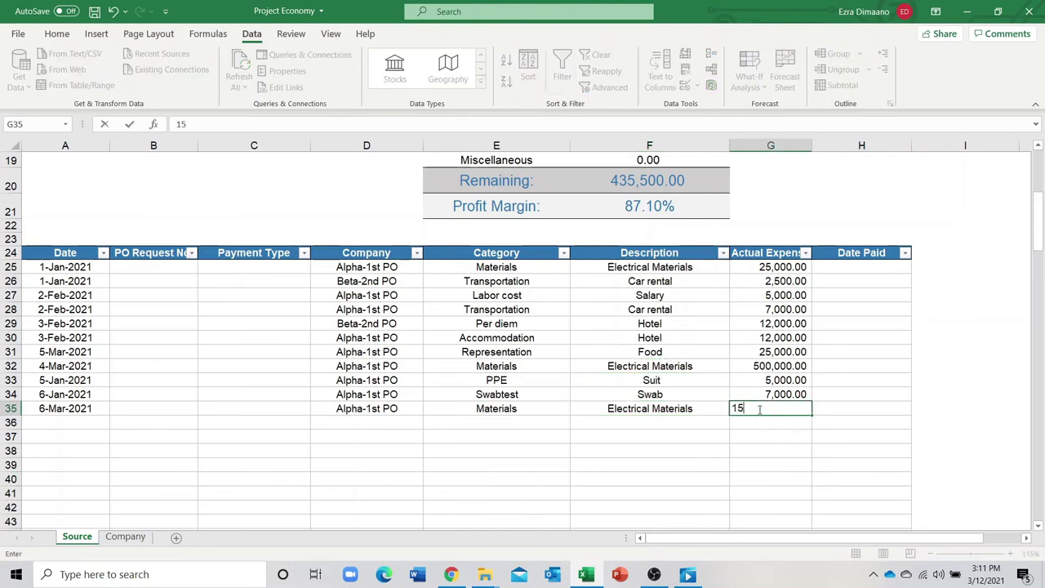
{"action": "type", "text": "0,000"}
{"action": "key", "text": "Return"}
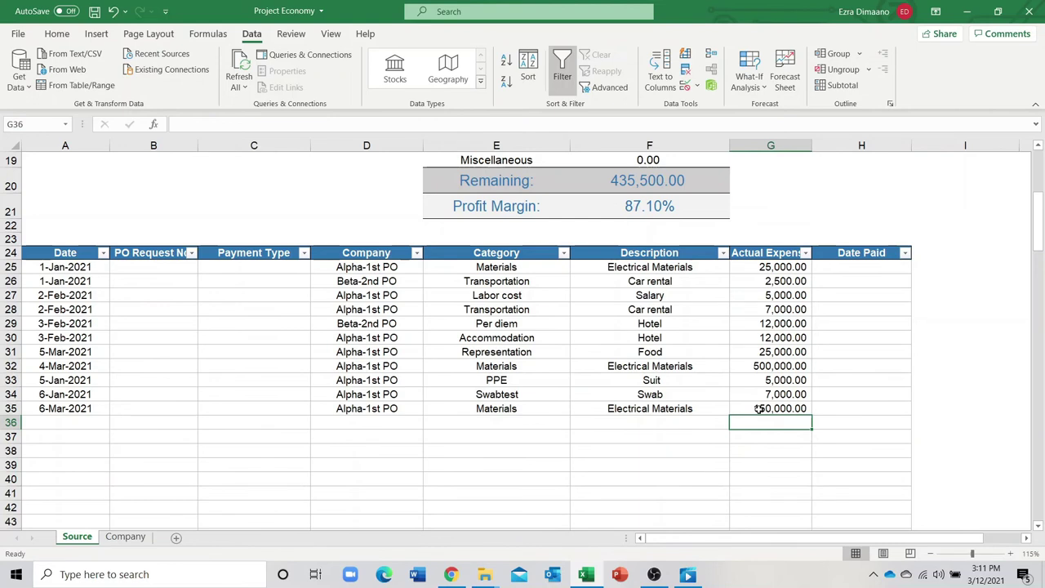
Set the summary's company in C8 to Alpha-1st PO.
{"action": "scroll", "coordinate": [760, 408], "scroll_direction": "up", "scroll_amount": 5}
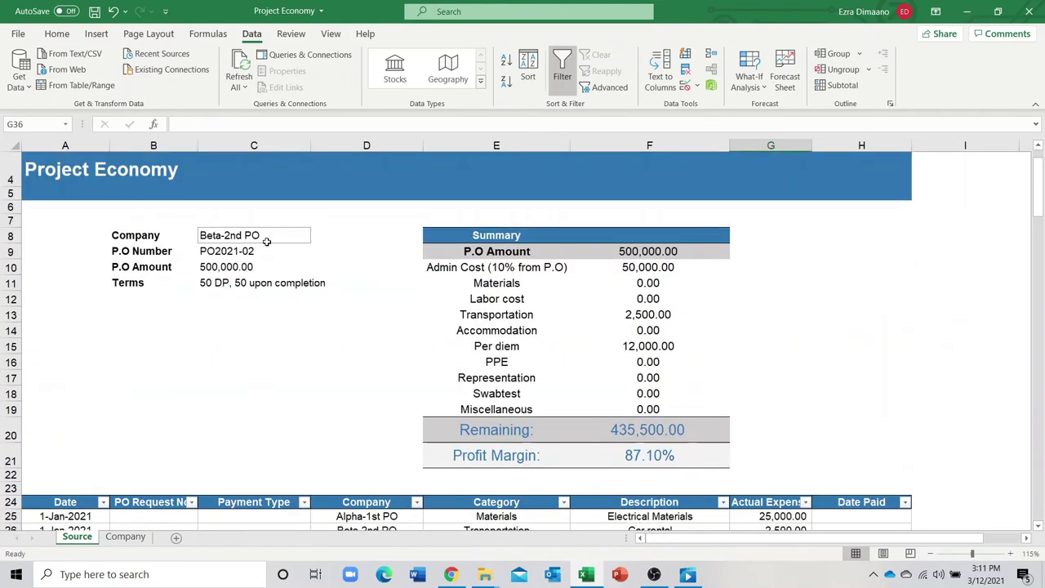
{"action": "left_click", "coordinate": [266, 242]}
{"action": "left_click", "coordinate": [318, 237]}
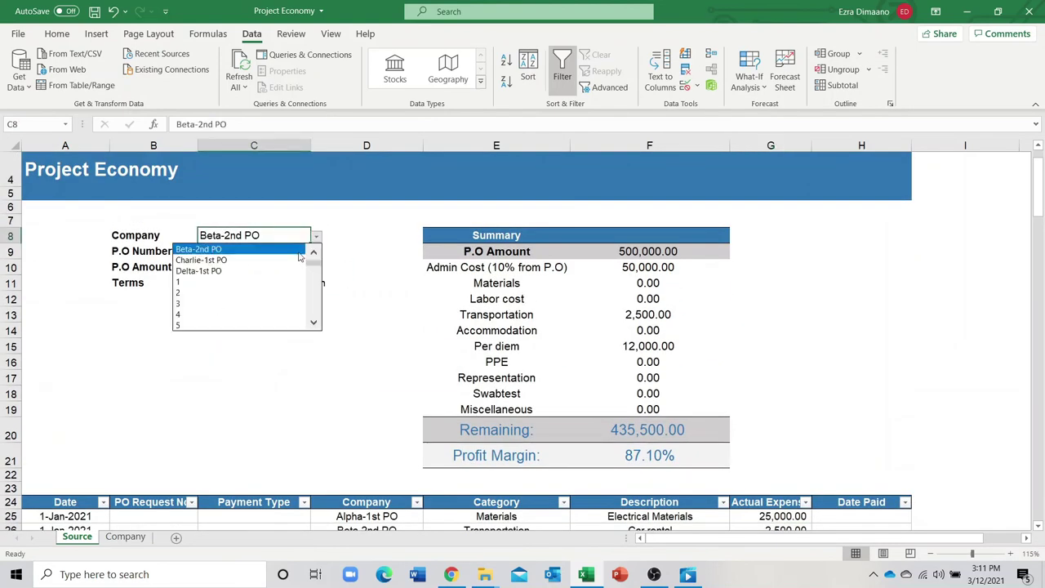
{"action": "left_click", "coordinate": [311, 255]}
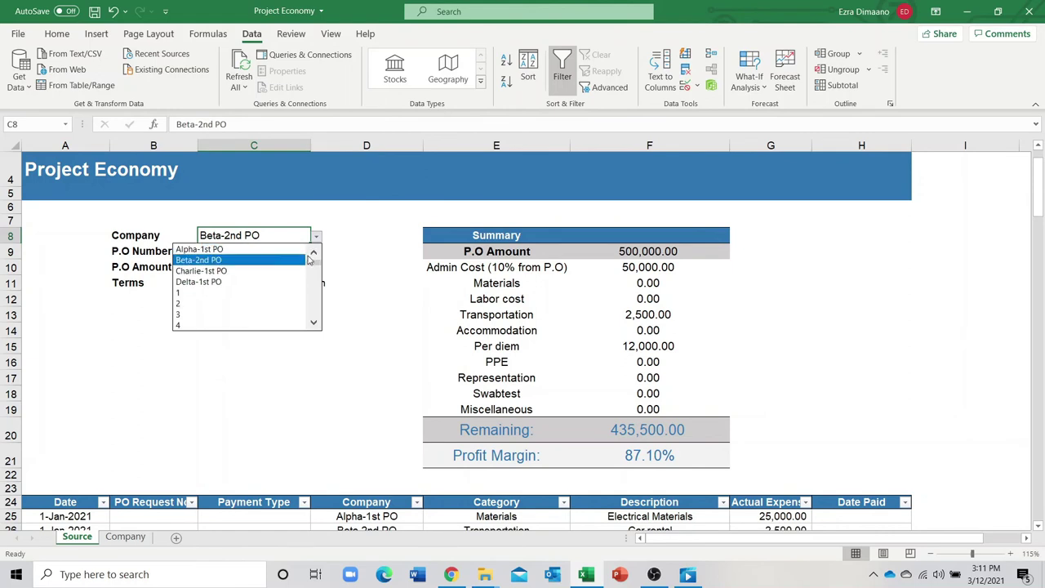
{"action": "left_click", "coordinate": [269, 250]}
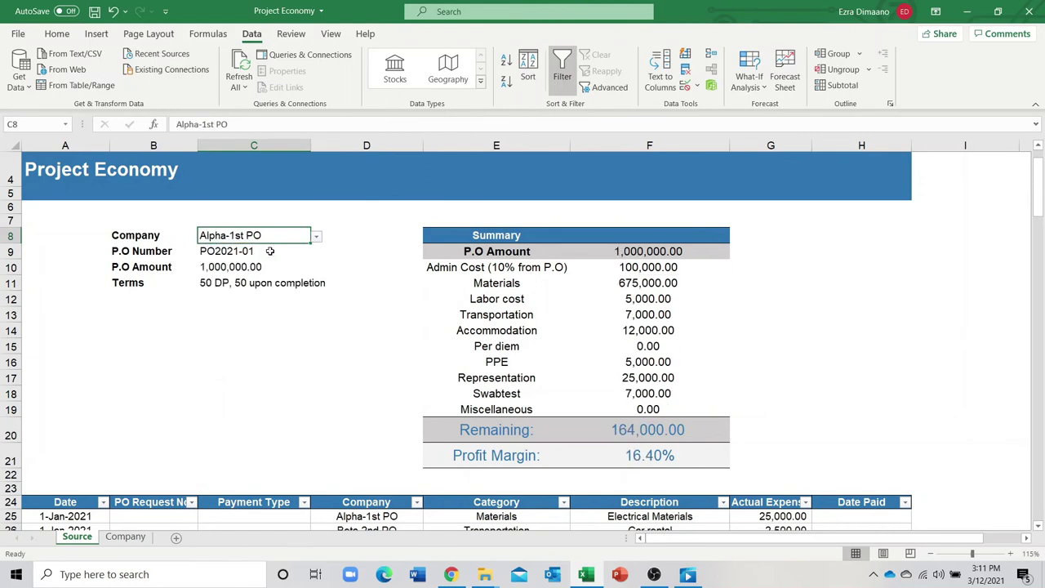
Examine the Alpha-1st PO summary, including the Materials formula in F11, the remaining amount and profit margin, alongside the expense records.
{"action": "left_click", "coordinate": [641, 286]}
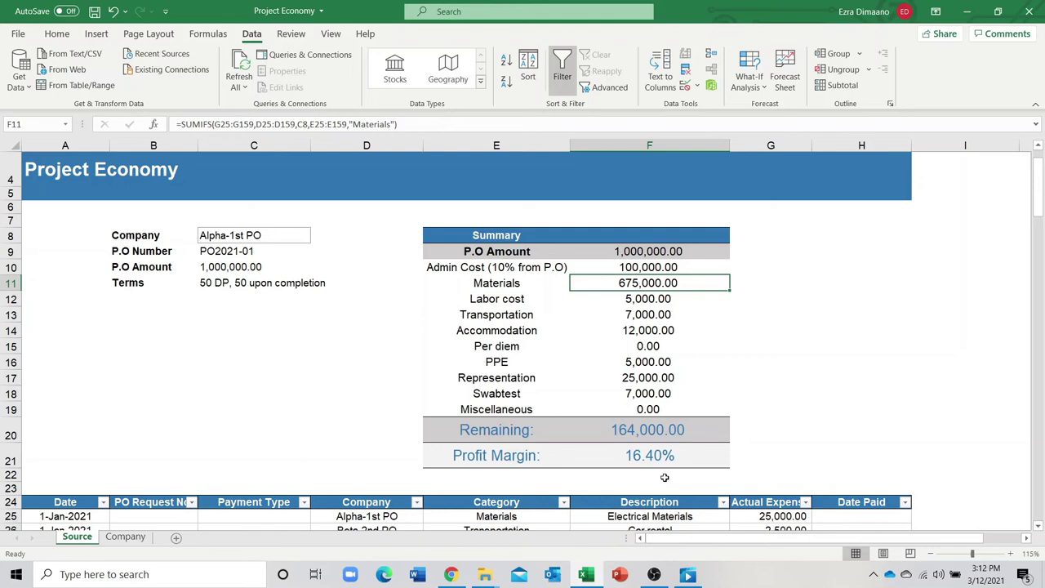
{"action": "scroll", "coordinate": [721, 455], "scroll_direction": "down", "scroll_amount": 1}
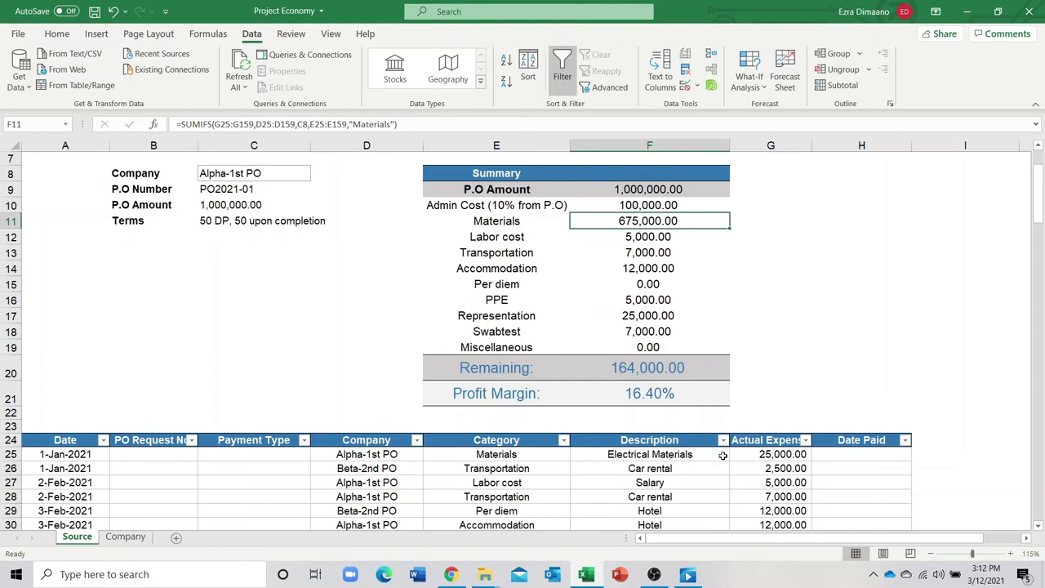
{"action": "left_click", "coordinate": [801, 300]}
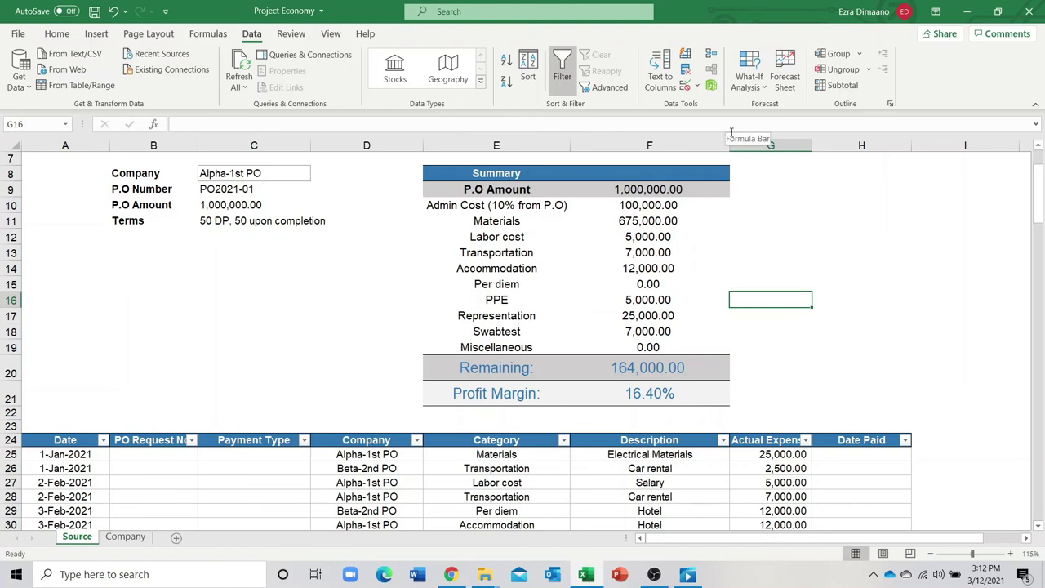
{"action": "left_click", "coordinate": [351, 346]}
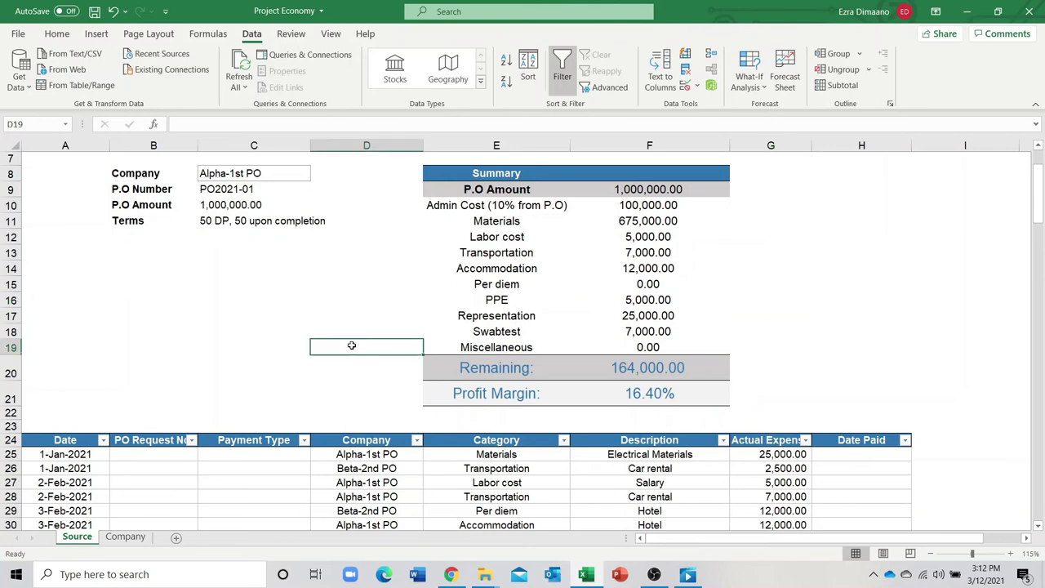
{"action": "scroll", "coordinate": [351, 346], "scroll_direction": "up", "scroll_amount": 2}
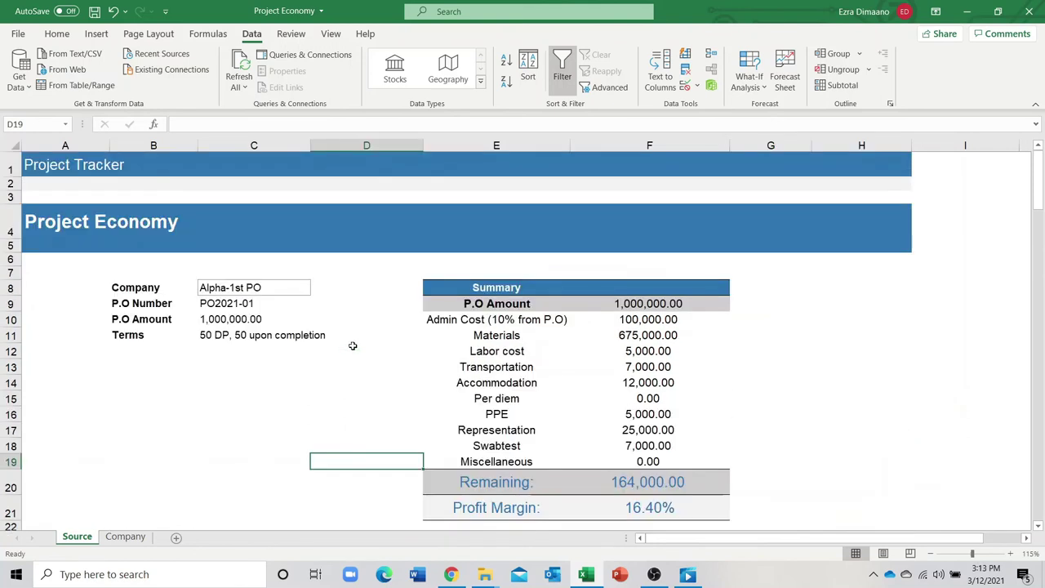
{"action": "scroll", "coordinate": [353, 346], "scroll_direction": "down", "scroll_amount": 2}
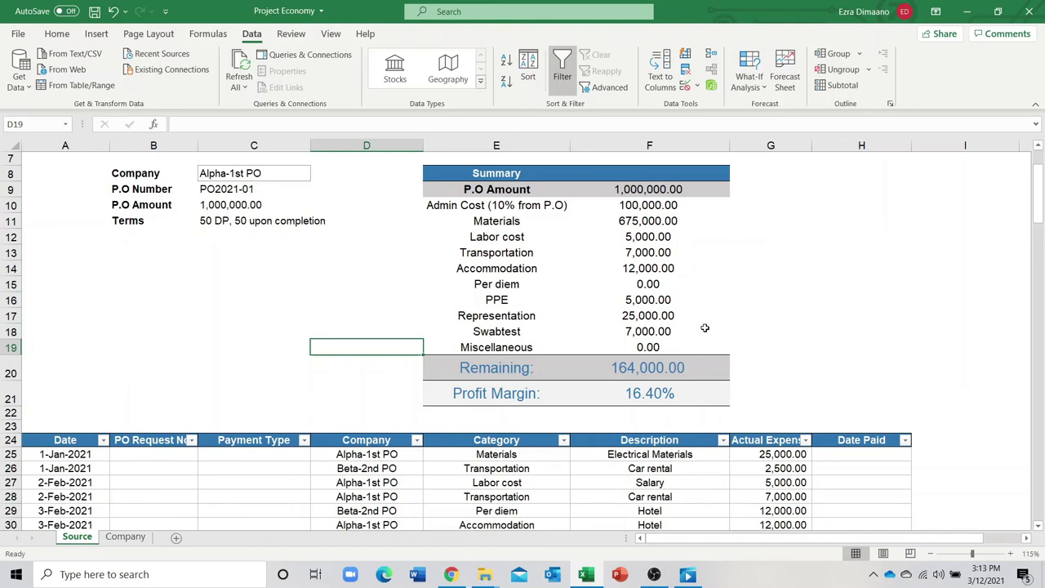
{"action": "scroll", "coordinate": [710, 335], "scroll_direction": "up", "scroll_amount": 2}
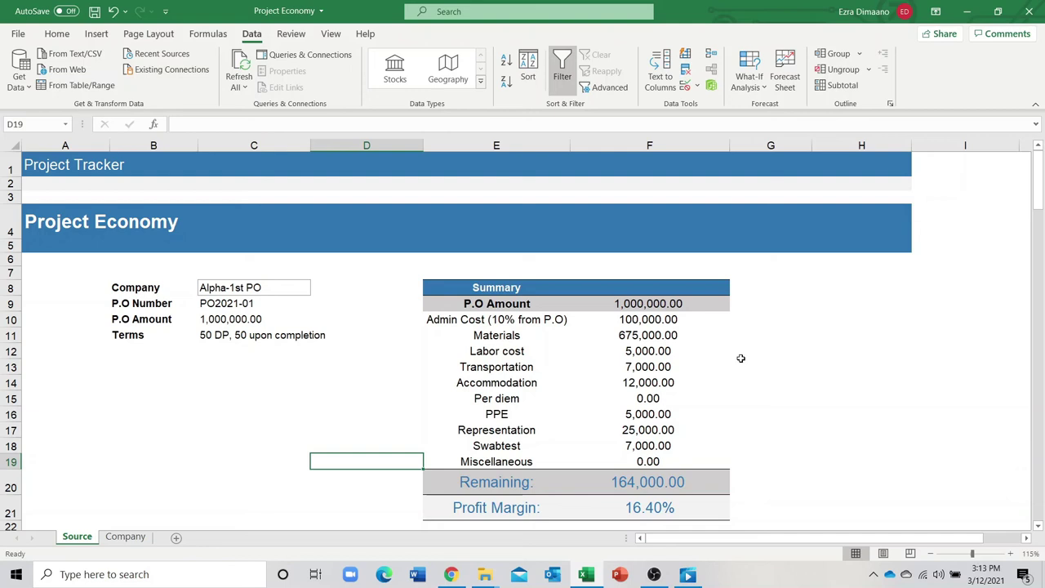
{"action": "scroll", "coordinate": [740, 372], "scroll_direction": "down", "scroll_amount": 2}
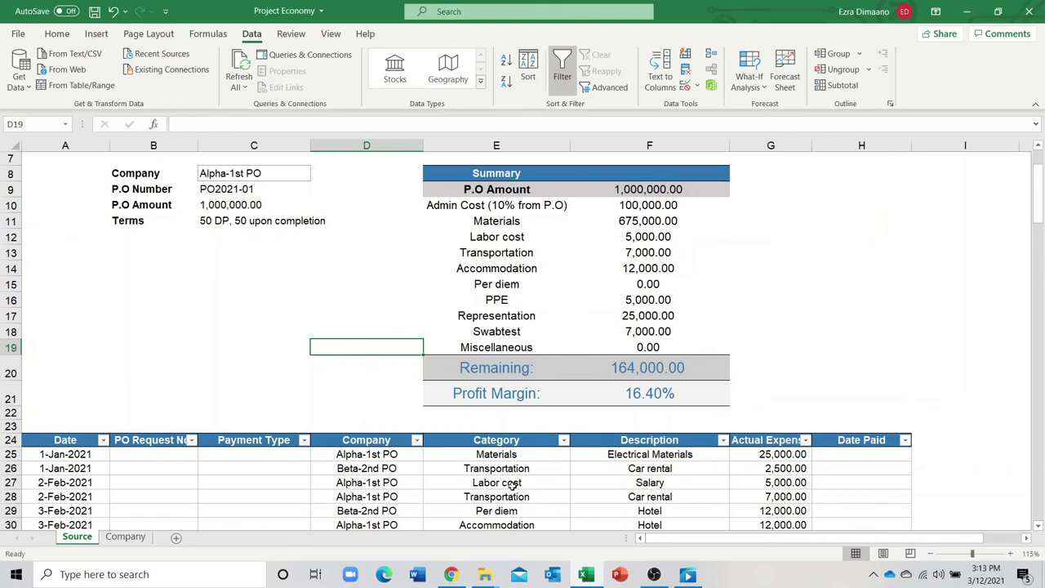
{"action": "scroll", "coordinate": [512, 489], "scroll_direction": "down", "scroll_amount": 2}
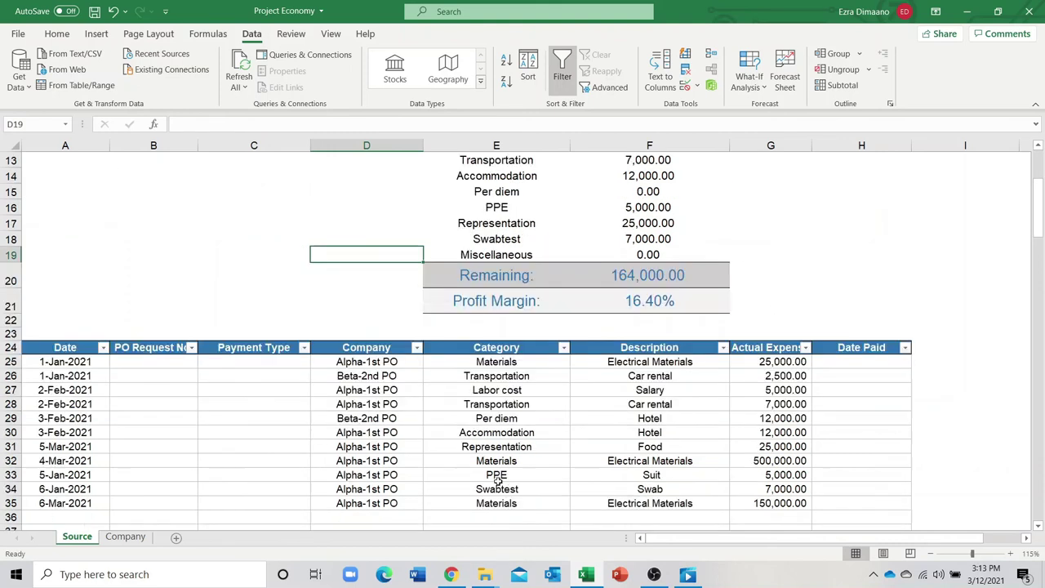
On the Company sheet, replace the placeholder in A7 with Alpha 2nd PO and enter the company ID ALP in B7.
{"action": "left_click", "coordinate": [122, 537]}
{"action": "left_click", "coordinate": [297, 409]}
{"action": "scroll", "coordinate": [293, 417], "scroll_direction": "up", "scroll_amount": 12}
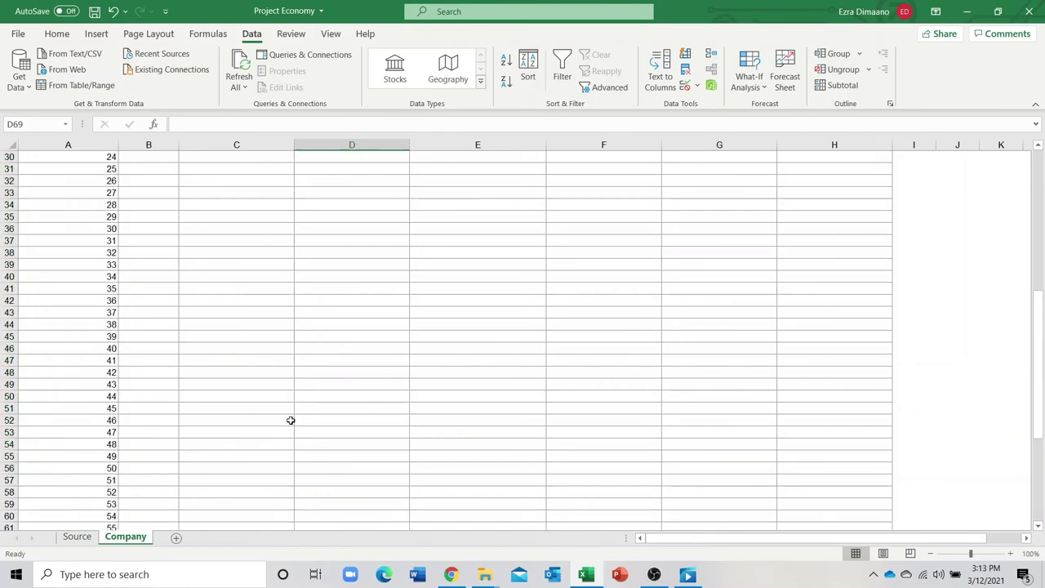
{"action": "scroll", "coordinate": [172, 332], "scroll_direction": "up", "scroll_amount": 4}
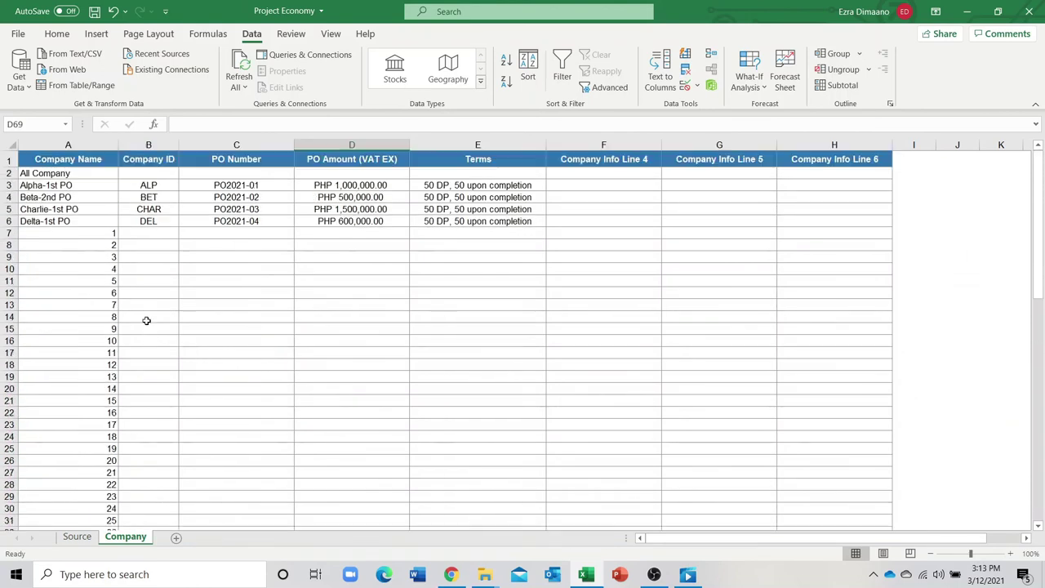
{"action": "left_click", "coordinate": [46, 235]}
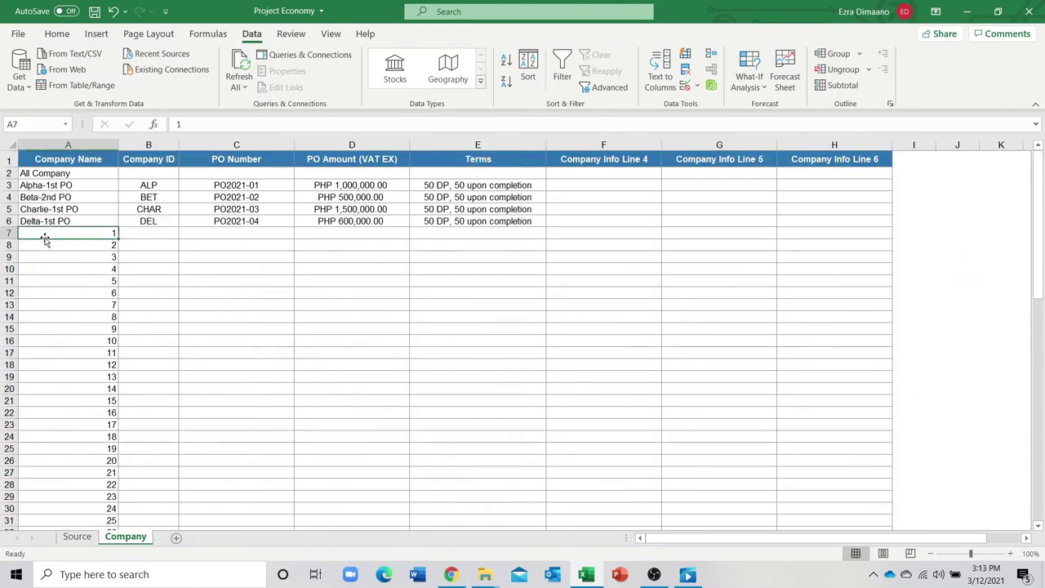
{"action": "type", "text": "Alp"}
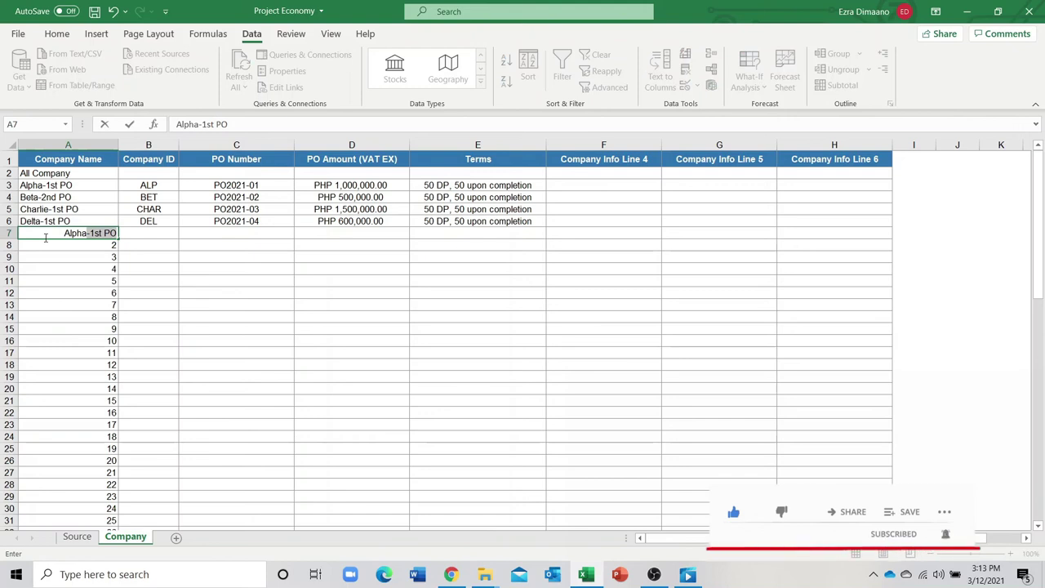
{"action": "key", "text": "BackSpace"}
{"action": "type", "text": "2nd PO"}
{"action": "key", "text": "Tab"}
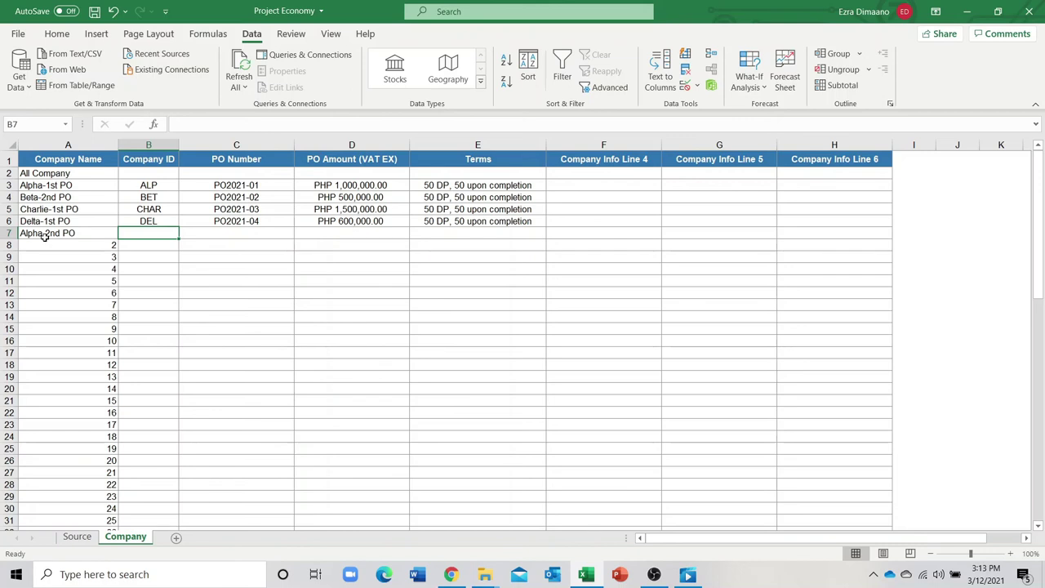
{"action": "type", "text": "ALP"}
{"action": "key", "text": "Tab"}
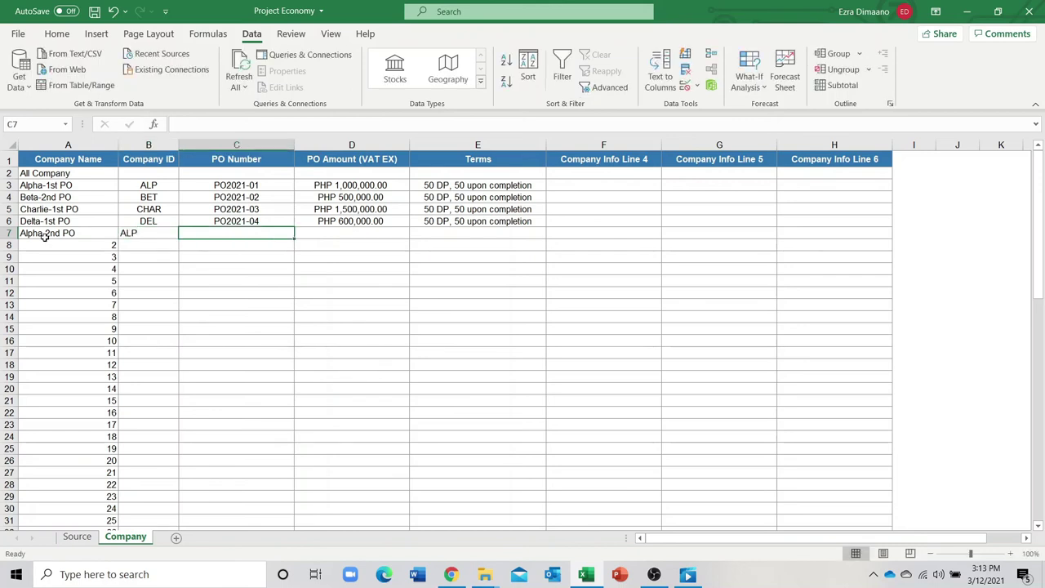
Copy the PO number from C6 into C7 and change its last digit to 5.
{"action": "key", "text": "Up"}
{"action": "key", "text": "Up"}
{"action": "key", "text": "Up"}
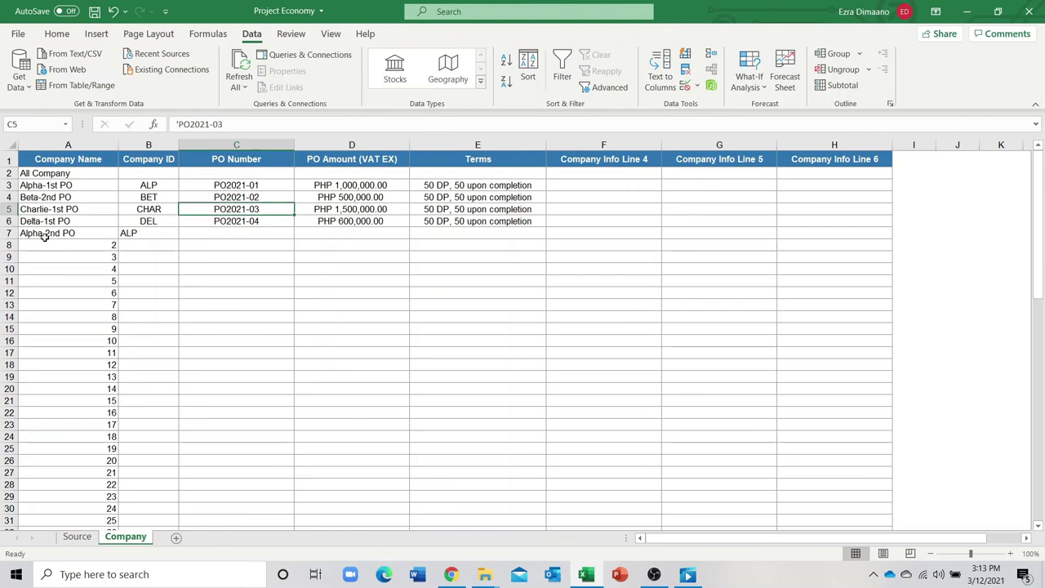
{"action": "key", "text": "Up"}
{"action": "key", "text": "Down"}
{"action": "key", "text": "Up"}
{"action": "key", "text": "Down"}
{"action": "key", "text": "Down"}
{"action": "key", "text": "Down"}
{"action": "key", "text": "ctrl+c"}
{"action": "key", "text": "Down"}
{"action": "key", "text": "ctrl+v"}
{"action": "key", "text": "F2"}
{"action": "key", "text": "BackSpace"}
{"action": "type", "text": "5"}
{"action": "key", "text": "Tab"}
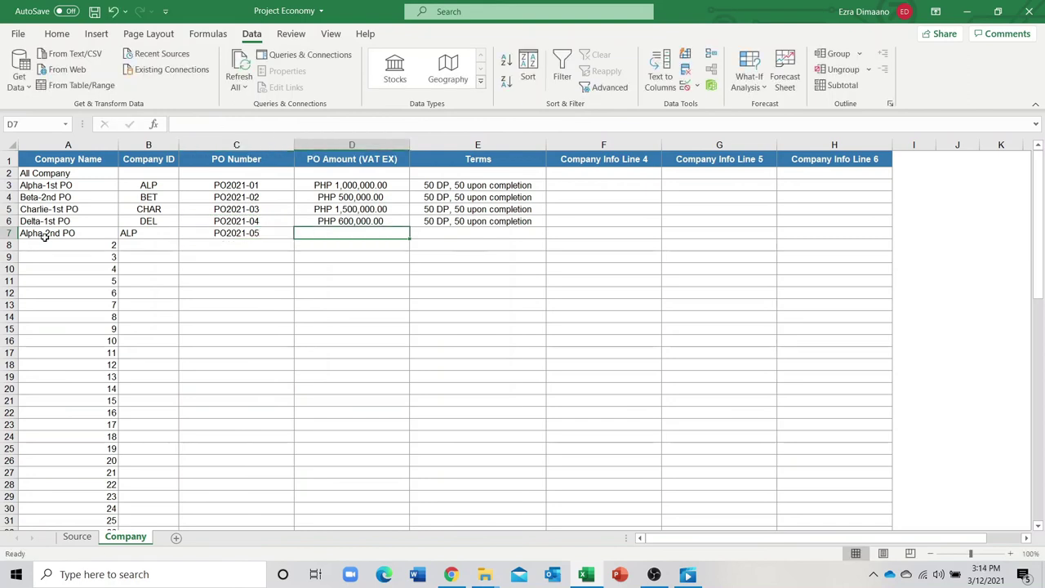
Enter a PO amount of 1,500,000 in D7 and copy the terms "50 DP, 50 upon completion" from E6 into E7.
{"action": "type", "text": "1,500,"}
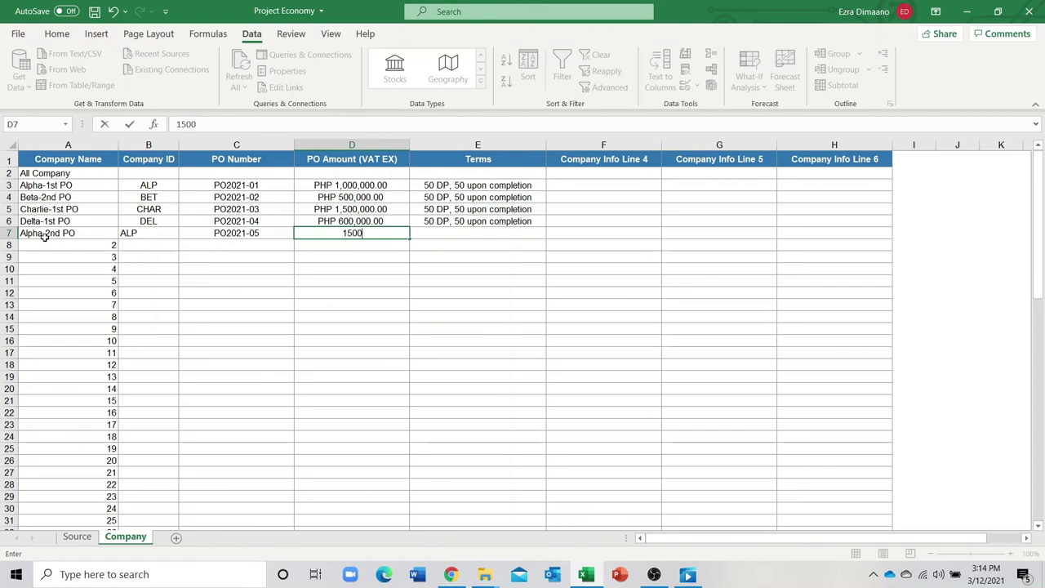
{"action": "type", "text": "000"}
{"action": "key", "text": "Return"}
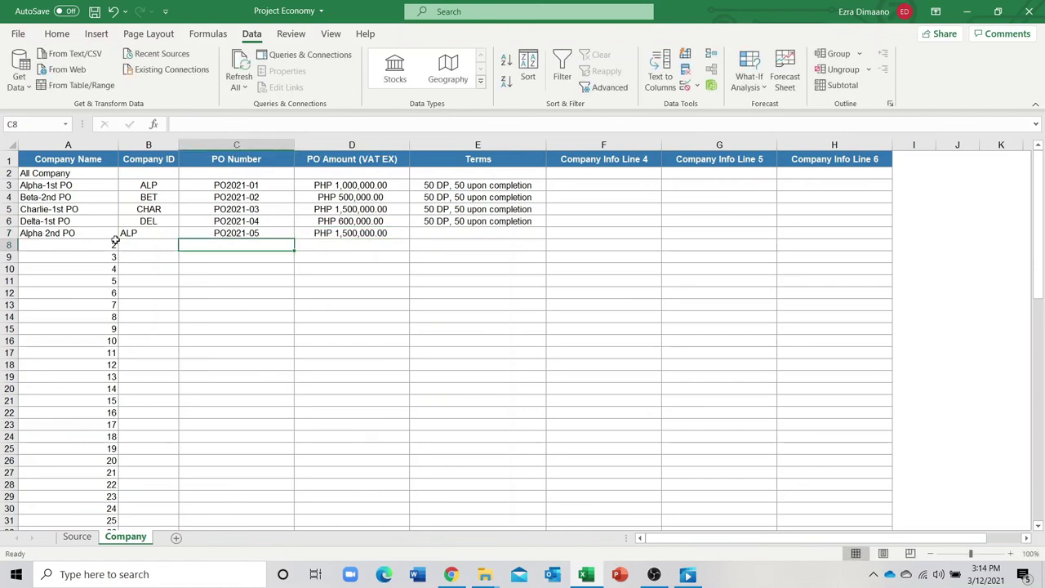
{"action": "left_click", "coordinate": [455, 224]}
{"action": "key", "text": "ctrl+c"}
{"action": "left_click", "coordinate": [457, 233]}
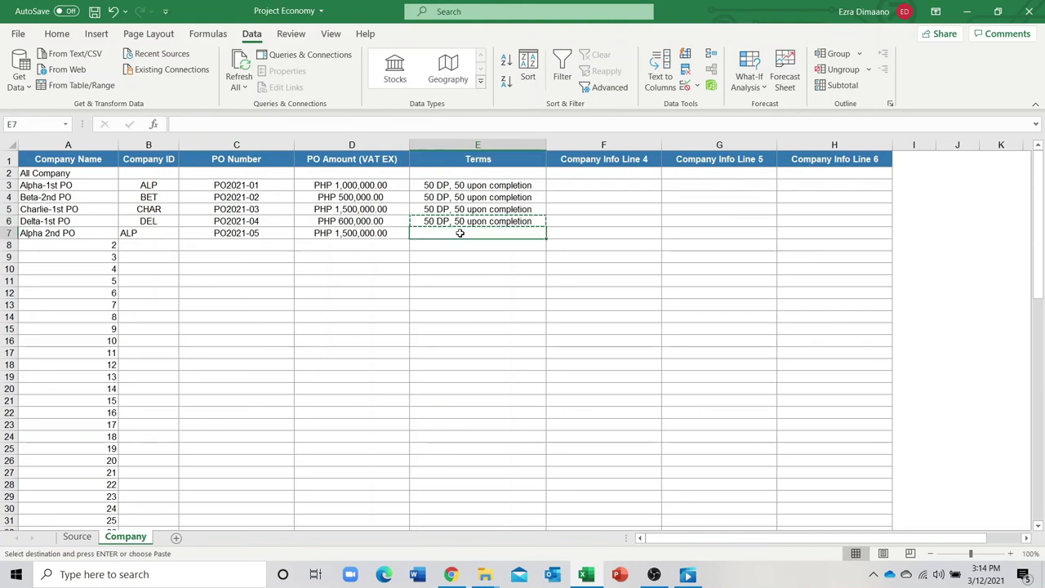
{"action": "key", "text": "ctrl+v"}
Return to the Source sheet and set the summary's company in C8 to Alpha 2nd PO.
{"action": "left_click", "coordinate": [78, 536]}
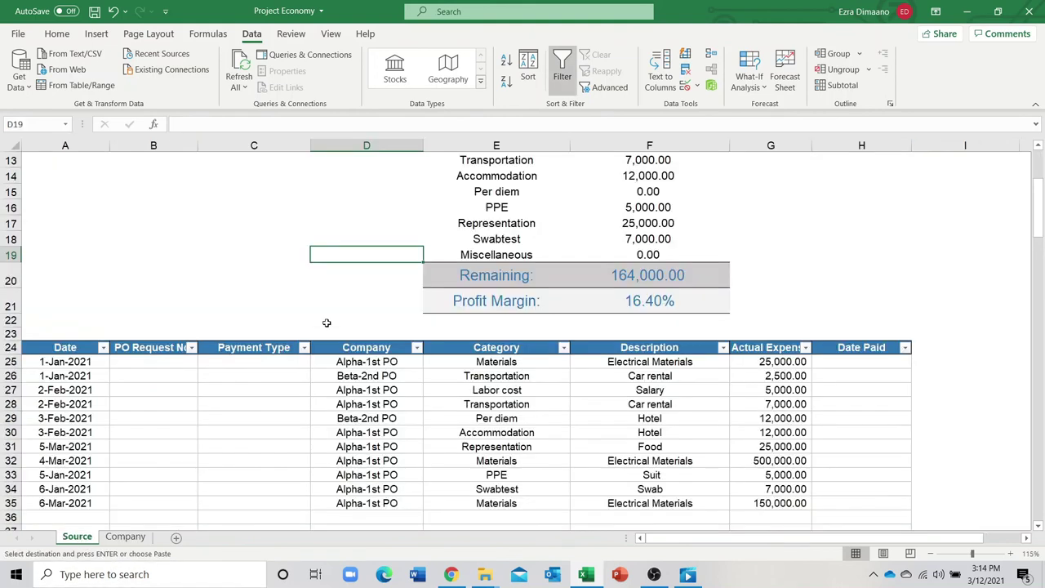
{"action": "scroll", "coordinate": [214, 239], "scroll_direction": "up", "scroll_amount": 4}
{"action": "left_click", "coordinate": [265, 284]}
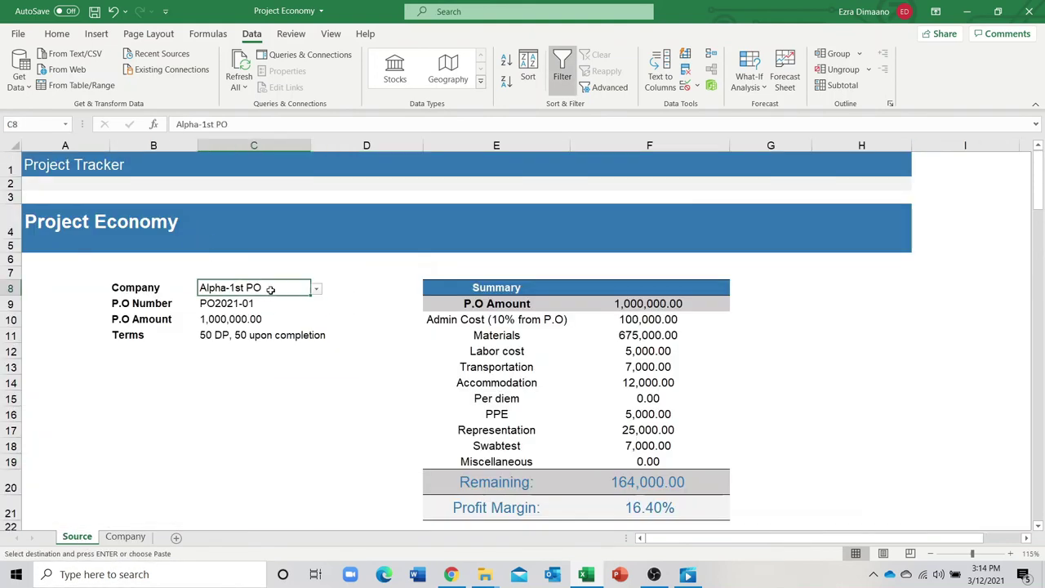
{"action": "left_click", "coordinate": [316, 288]}
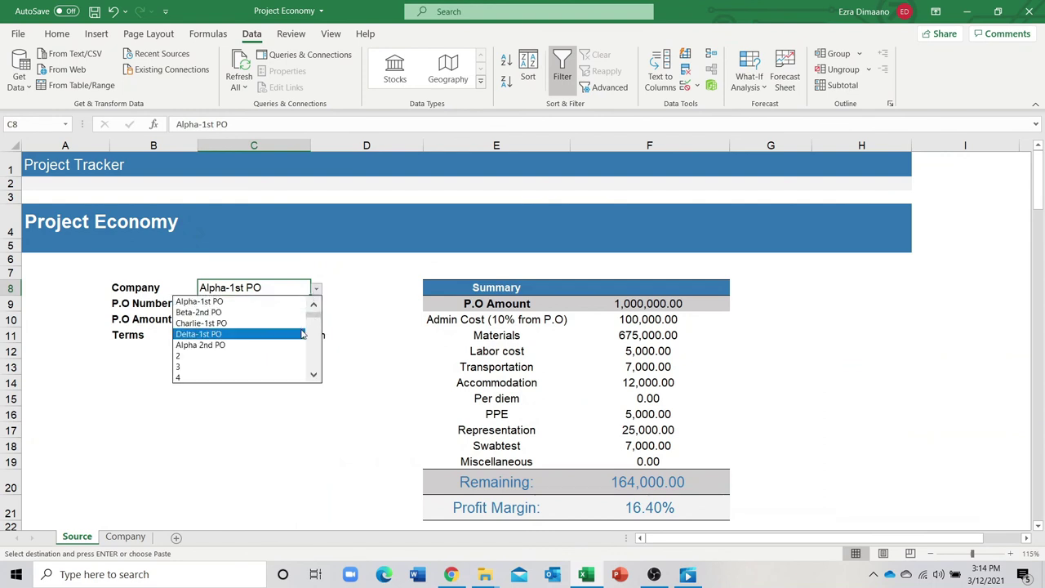
{"action": "left_click", "coordinate": [265, 345]}
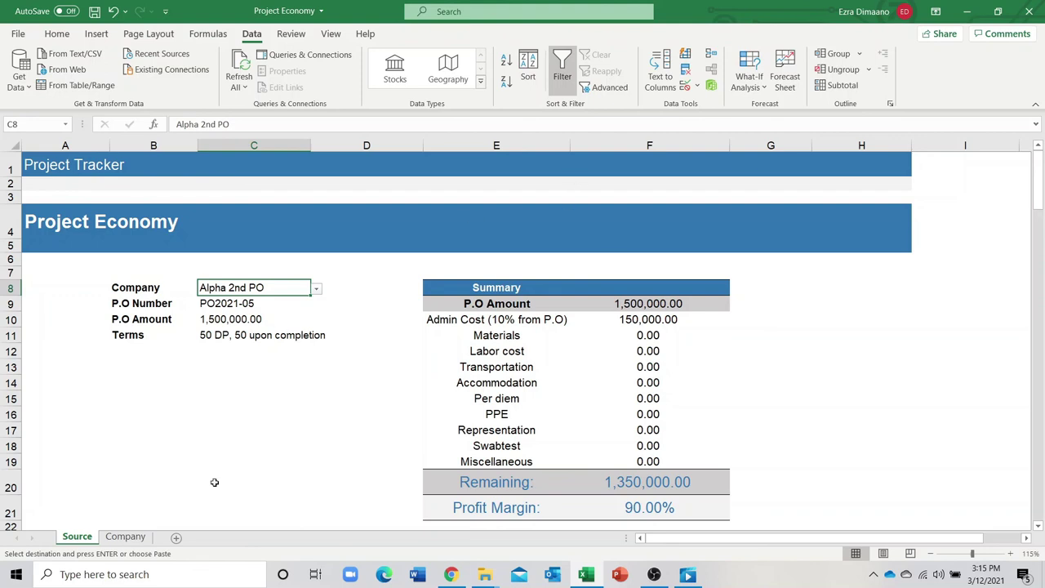
Review the recorded dates, companies, categories and actual expenses in the expense table from row 25 down.
{"action": "scroll", "coordinate": [327, 399], "scroll_direction": "down", "scroll_amount": 3}
{"action": "scroll", "coordinate": [474, 365], "scroll_direction": "down", "scroll_amount": 1}
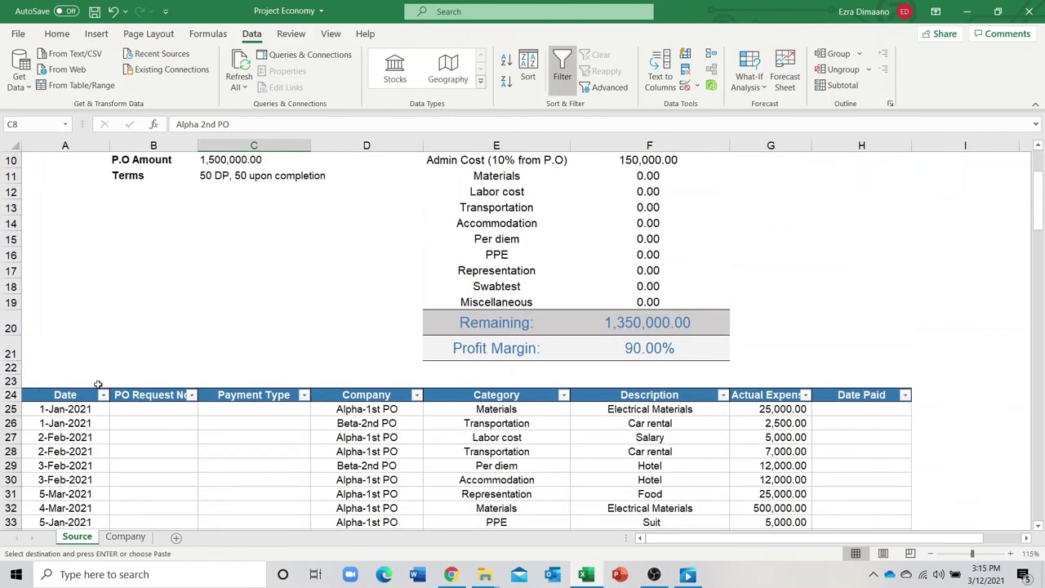
{"action": "scroll", "coordinate": [804, 394], "scroll_direction": "down", "scroll_amount": 3}
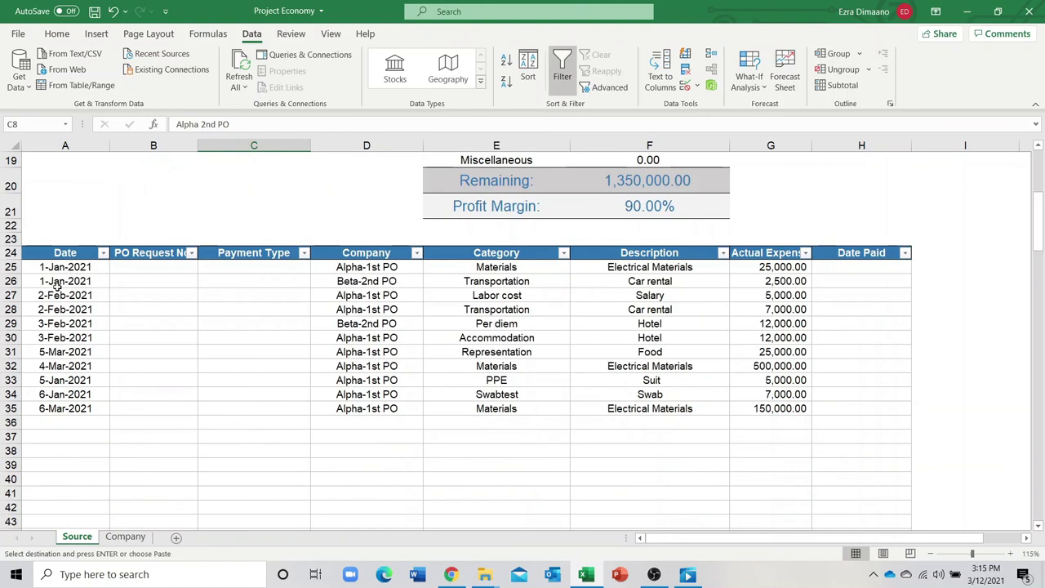
{"action": "left_click_drag", "start_coordinate": [41, 267], "coordinate": [523, 396]}
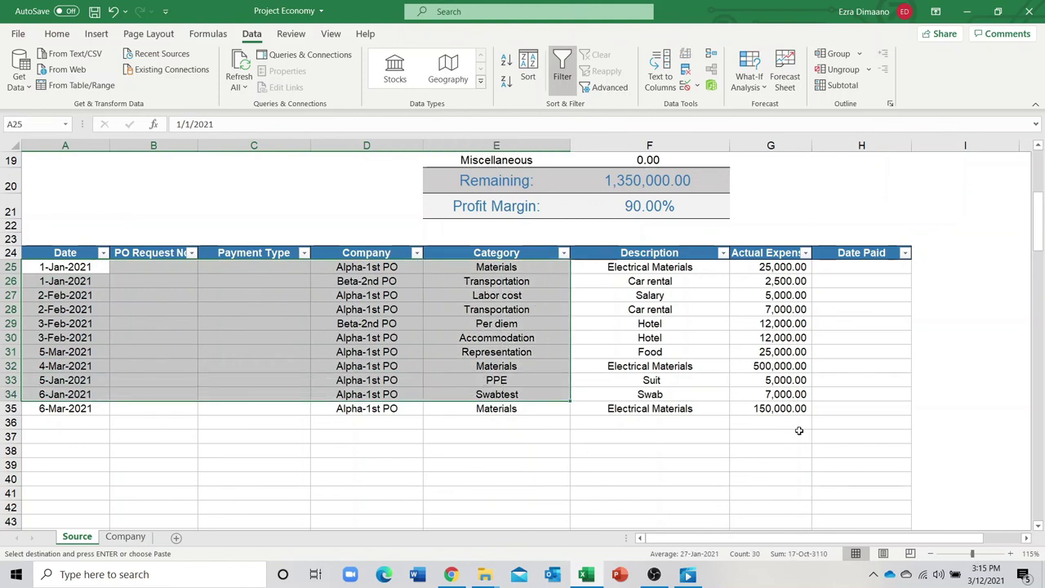
{"action": "left_click", "coordinate": [784, 435]}
{"action": "left_click_drag", "start_coordinate": [790, 270], "coordinate": [779, 367]}
{"action": "left_click_drag", "start_coordinate": [516, 267], "coordinate": [536, 403]}
{"action": "left_click", "coordinate": [546, 381]}
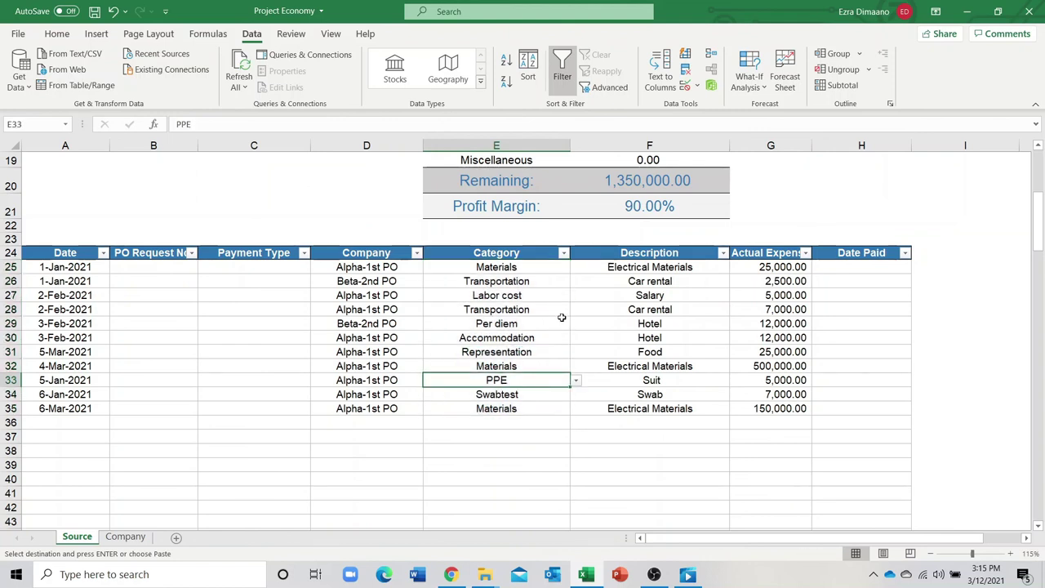
Check the category options offered in E33 without choosing one, and look over the empty rows below the records.
{"action": "left_click", "coordinate": [576, 380]}
{"action": "scroll", "coordinate": [578, 437], "scroll_direction": "up", "scroll_amount": 1}
{"action": "scroll", "coordinate": [580, 423], "scroll_direction": "down", "scroll_amount": 1}
{"action": "left_click", "coordinate": [637, 459]}
{"action": "scroll", "coordinate": [427, 406], "scroll_direction": "up", "scroll_amount": 1}
{"action": "scroll", "coordinate": [429, 411], "scroll_direction": "down", "scroll_amount": 2}
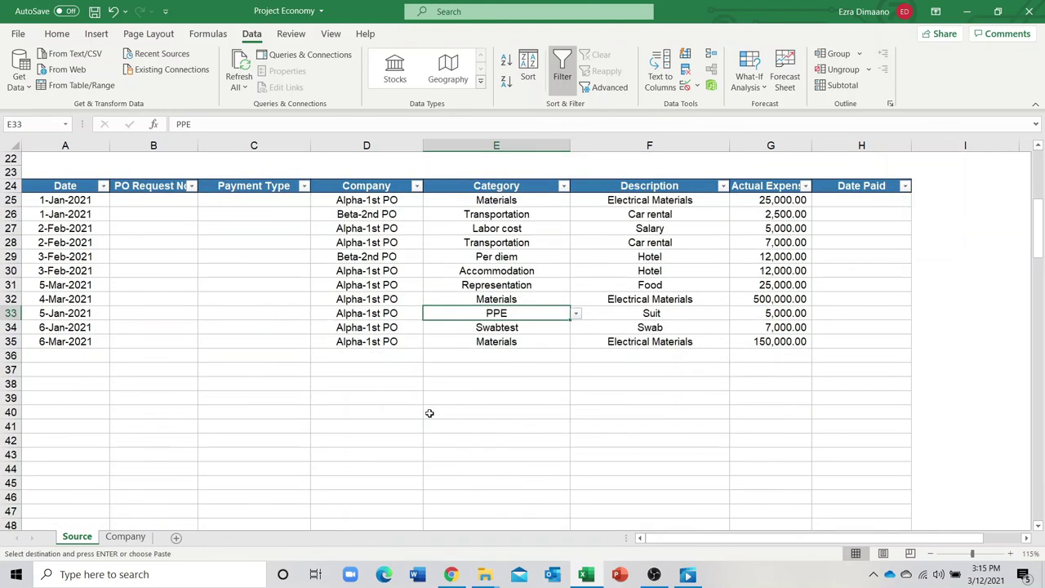